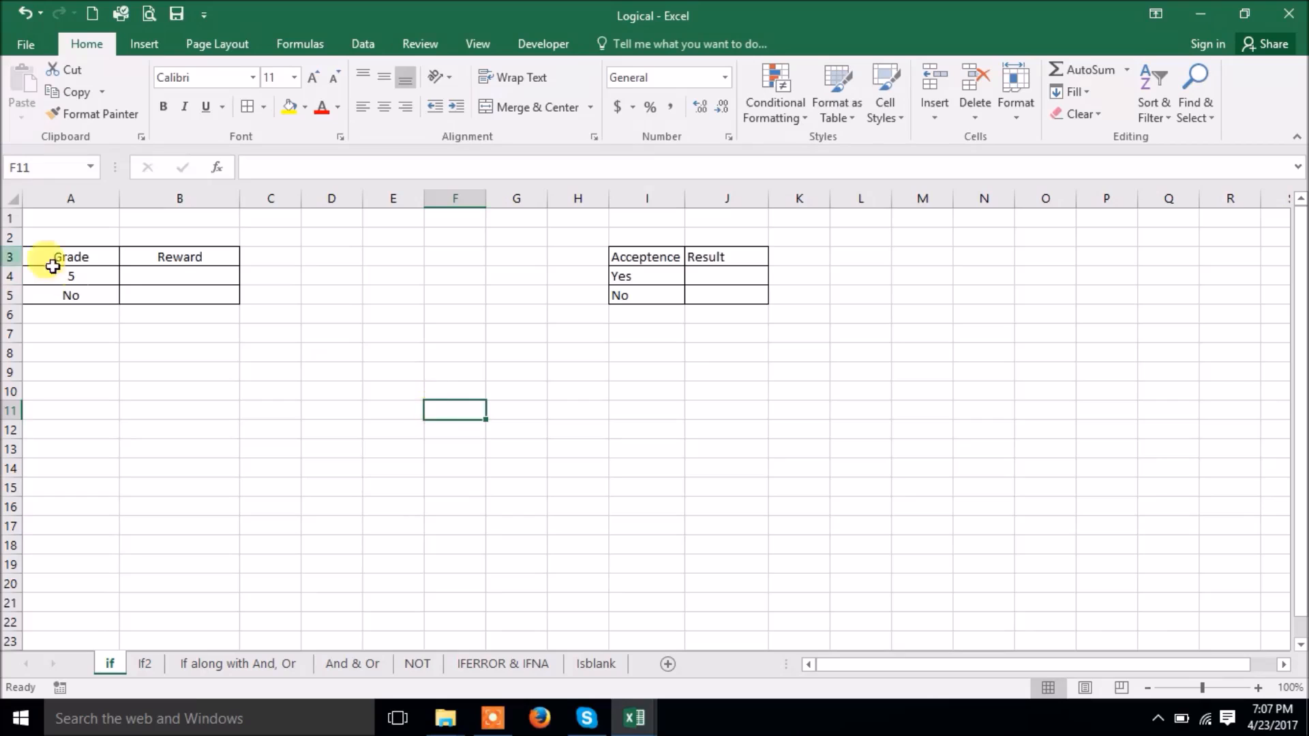
Clear the two entries under the Grade heading in A4:A5.
click(104, 275)
drag(104, 275, 96, 298)
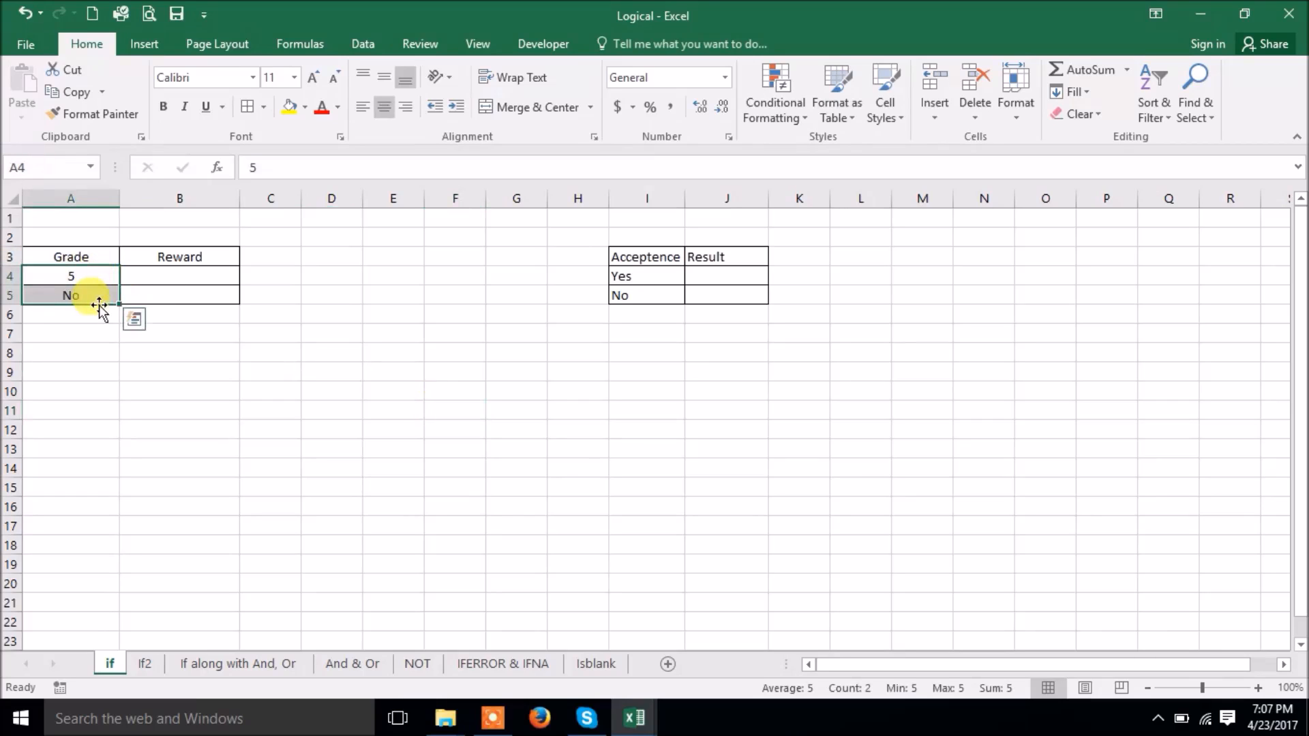
key(Delete)
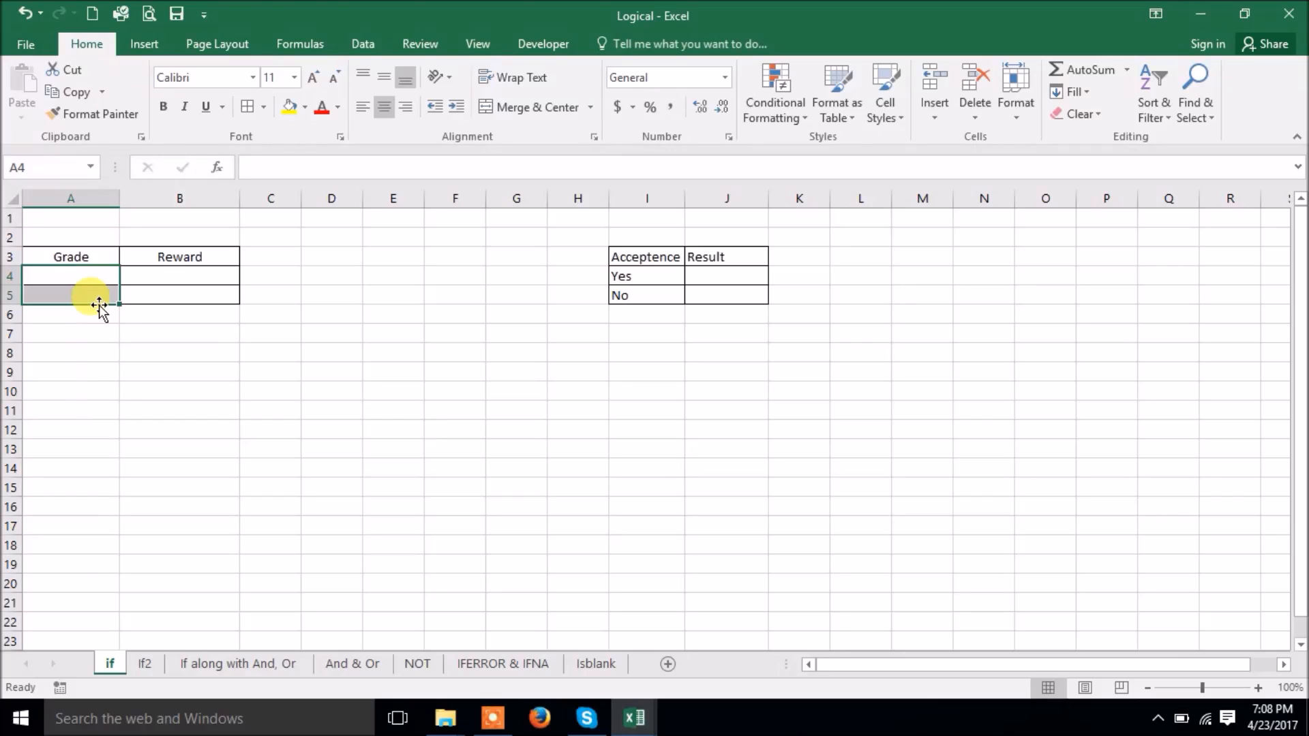
Enter 5 as the first grade in cell A4.
click(83, 279)
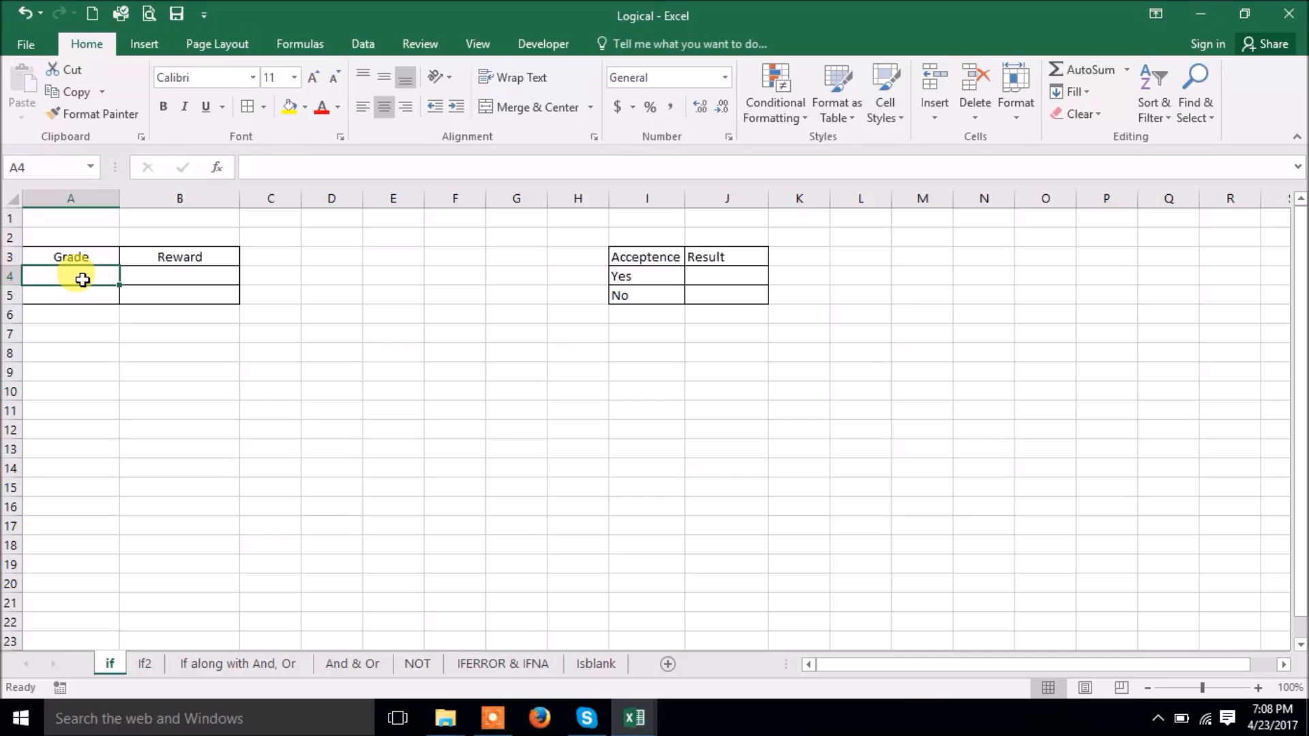
text(5)
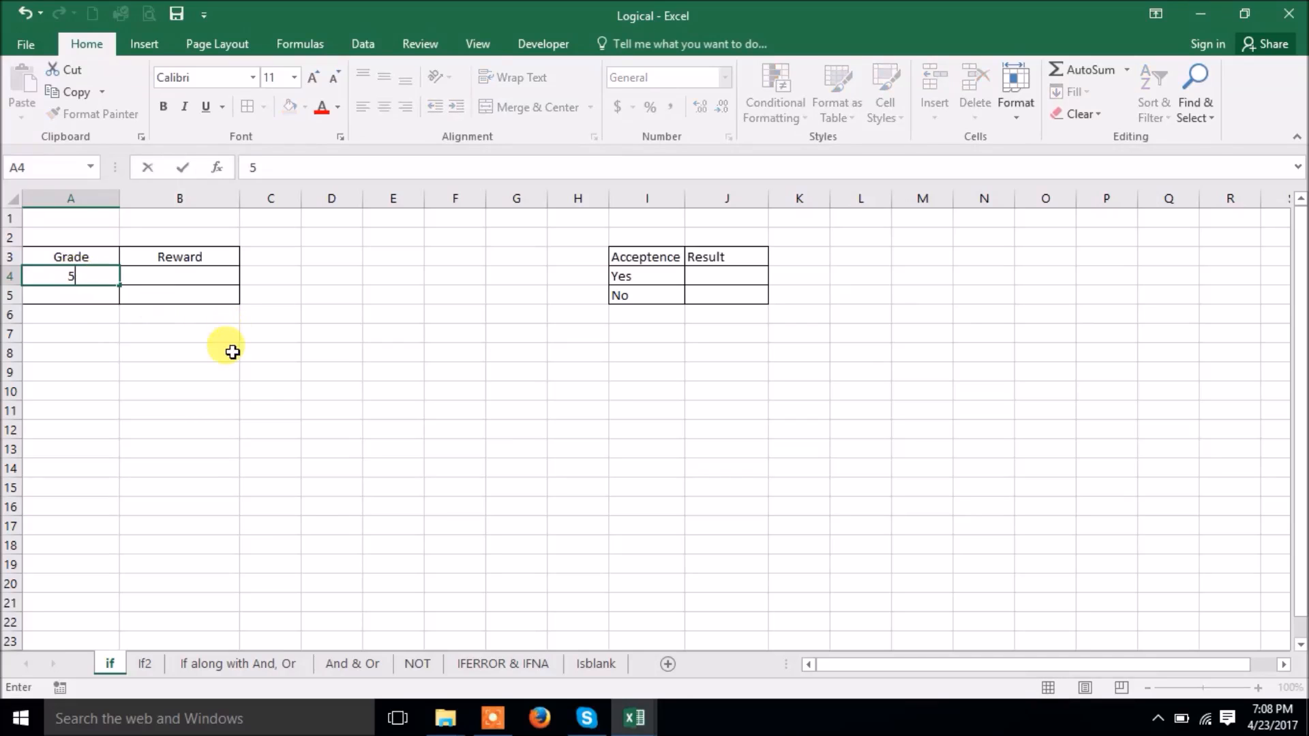
click(225, 348)
Examine the Logical functions offered by Insert Function for the first Reward cell, B4, and close the dialog without inserting one.
click(169, 278)
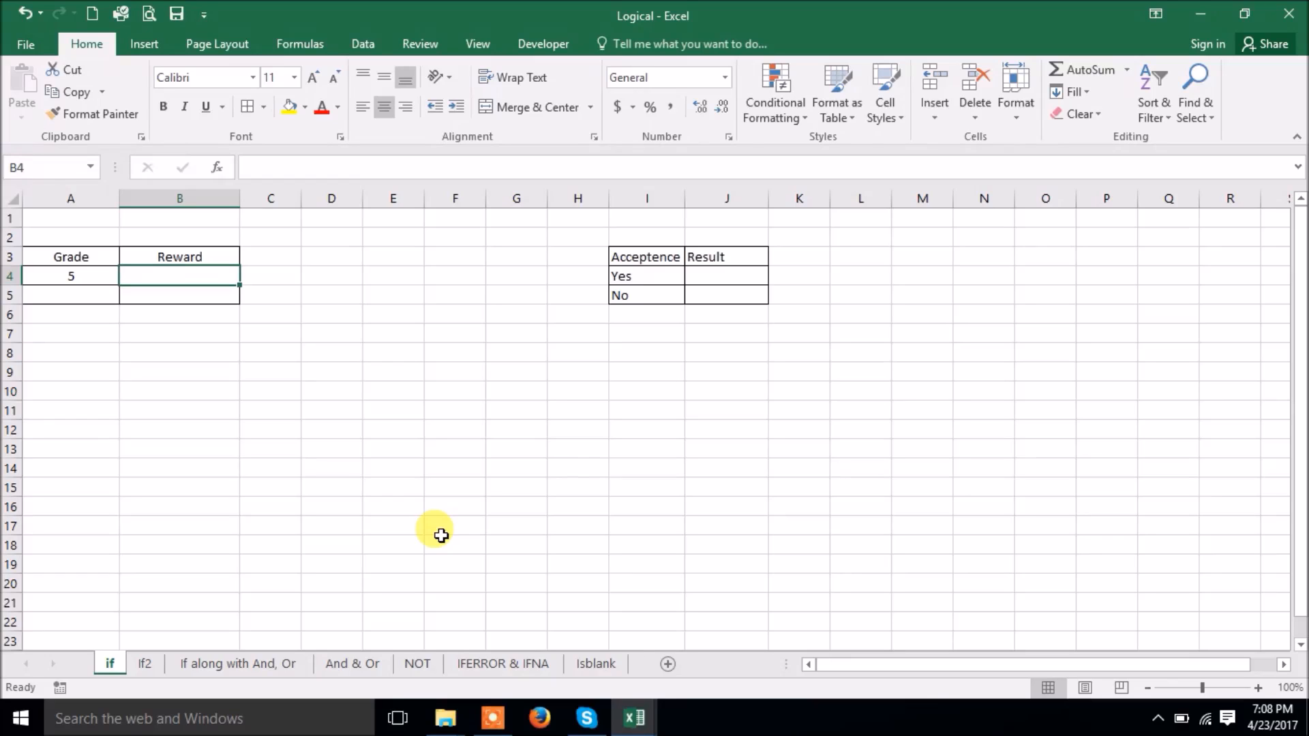
click(222, 169)
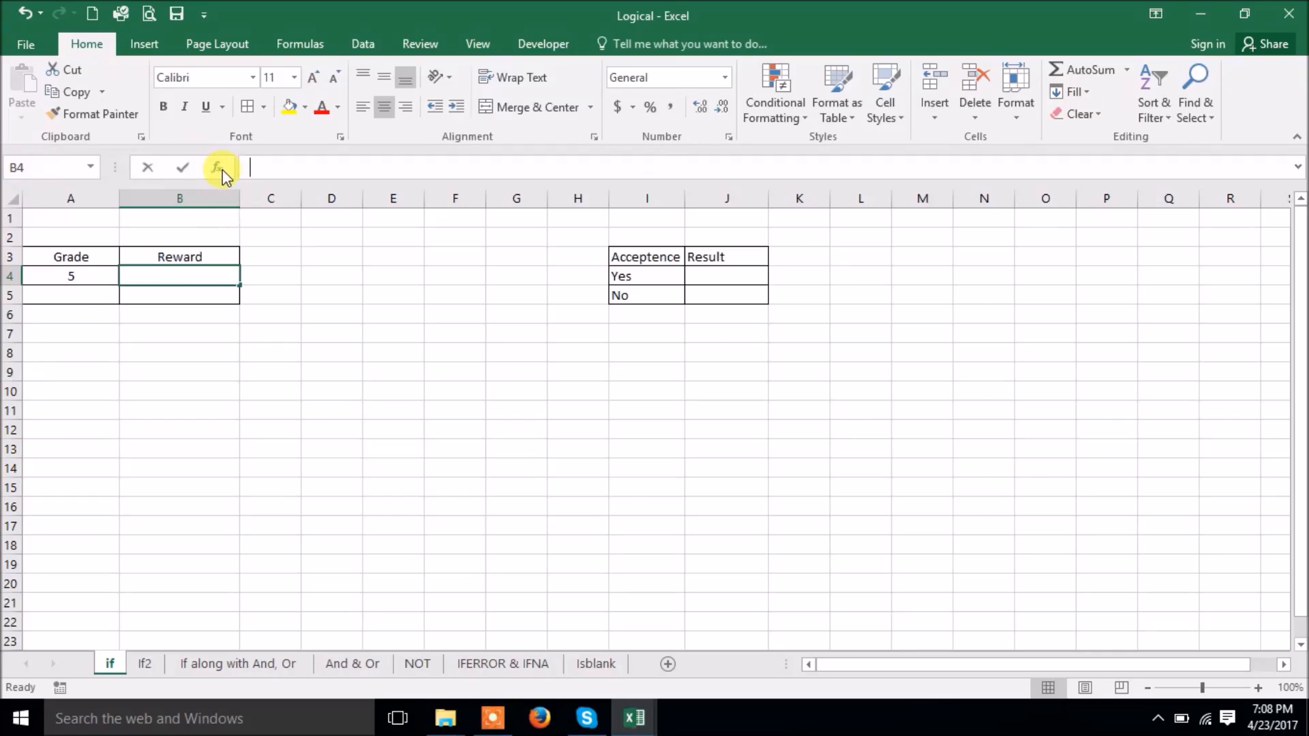
scroll(832, 388, down, 1)
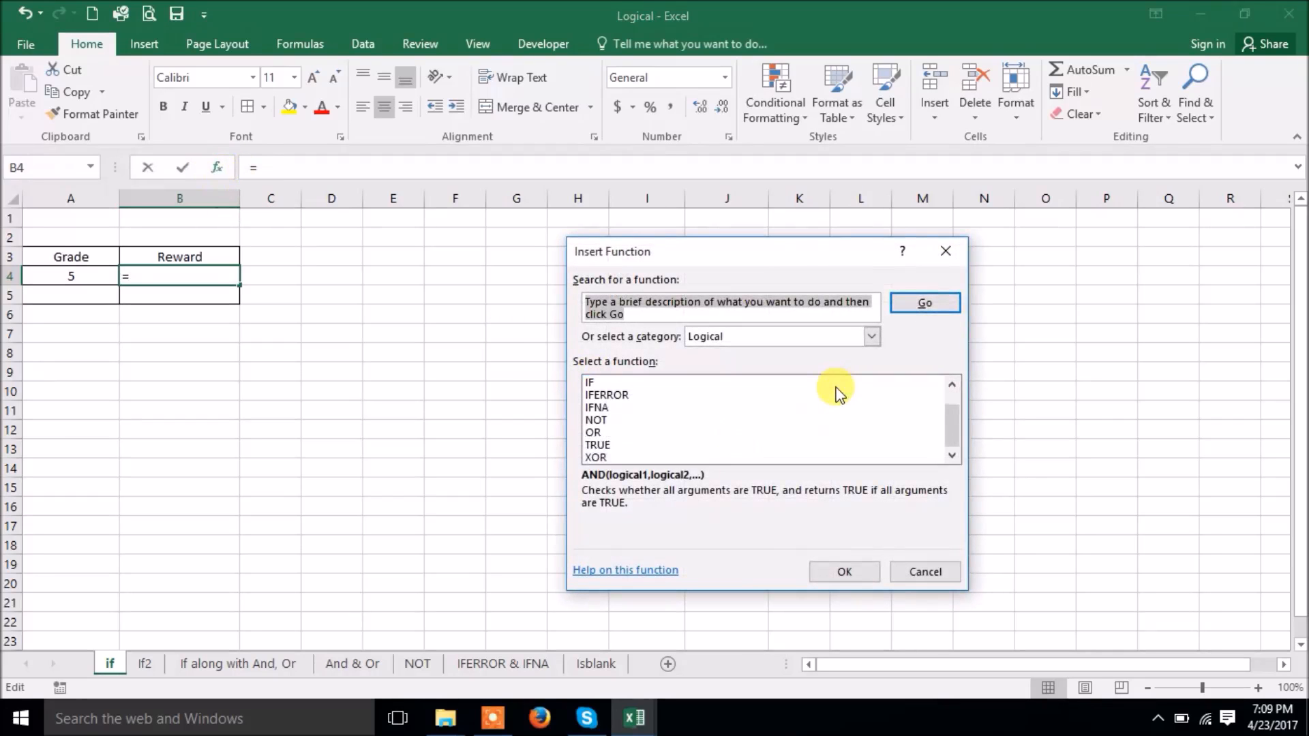
scroll(832, 388, up, 1)
scroll(832, 389, down, 1)
scroll(812, 399, up, 1)
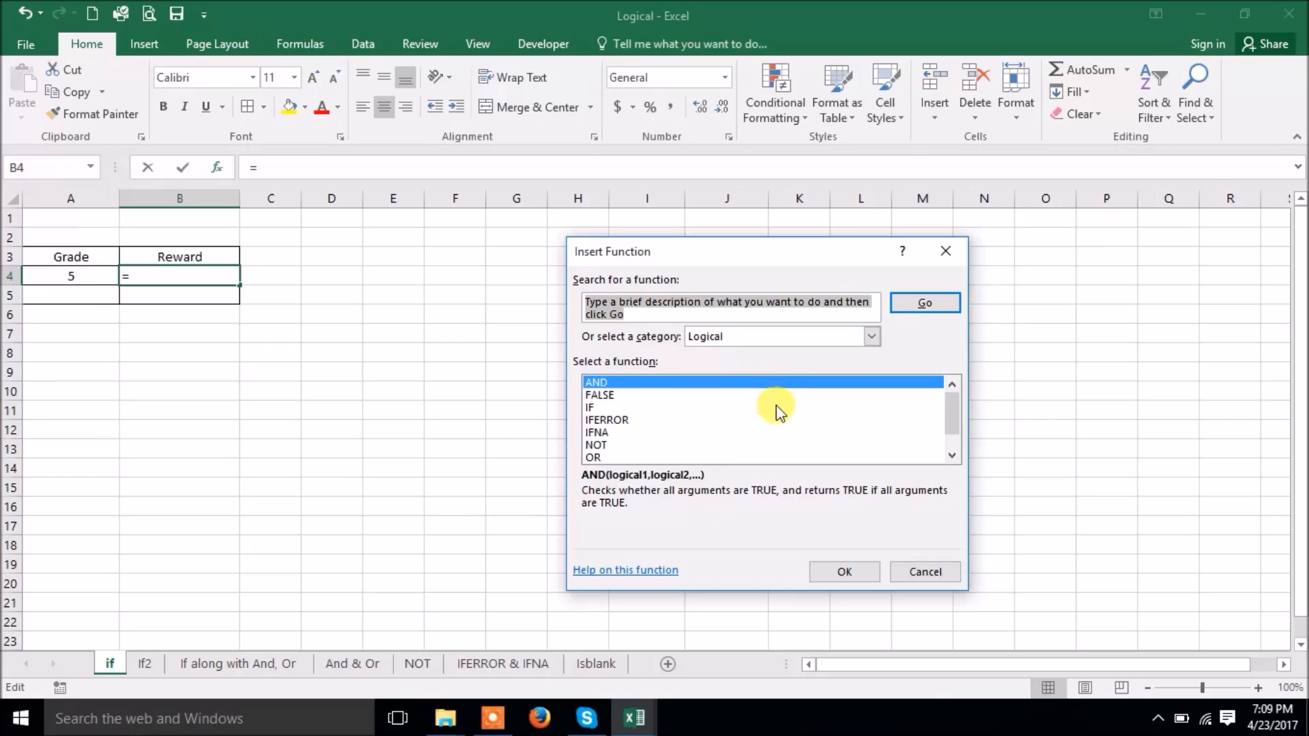
click(946, 251)
Browse the All category of the Insert Function dialog and leave it without choosing a function.
click(300, 44)
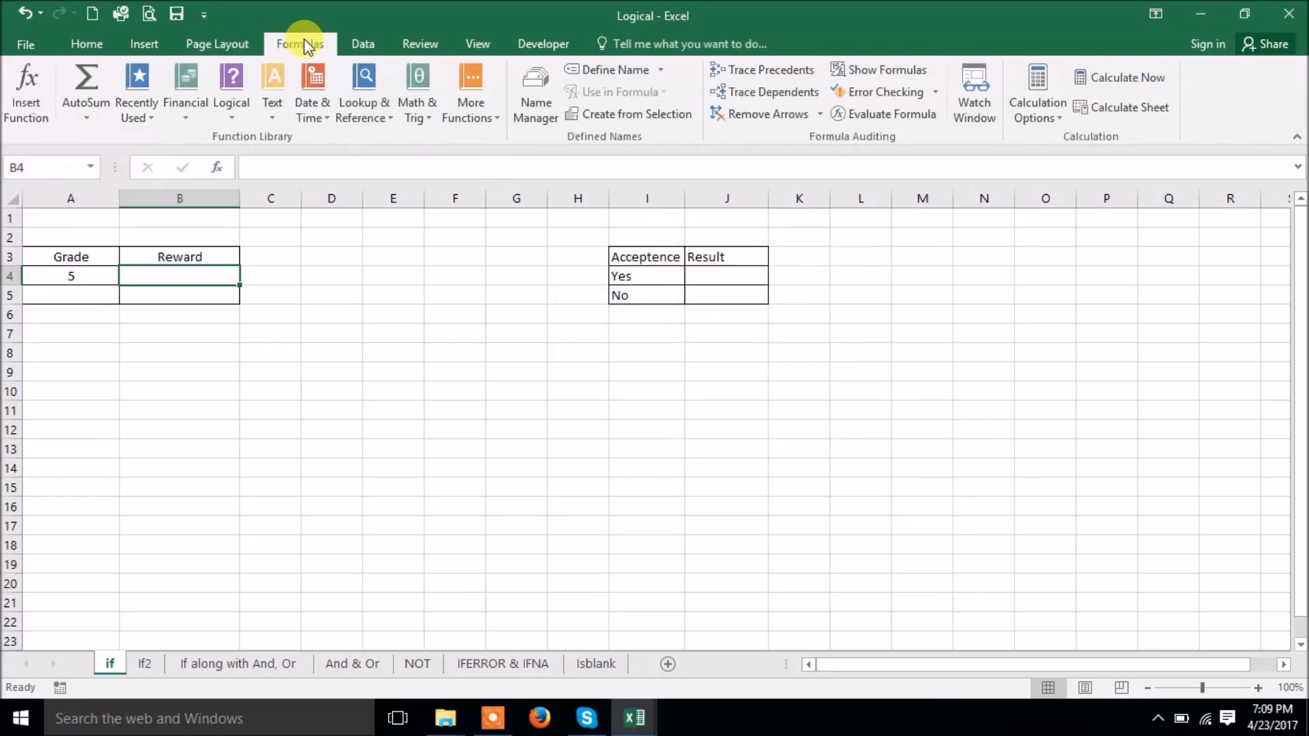
click(30, 89)
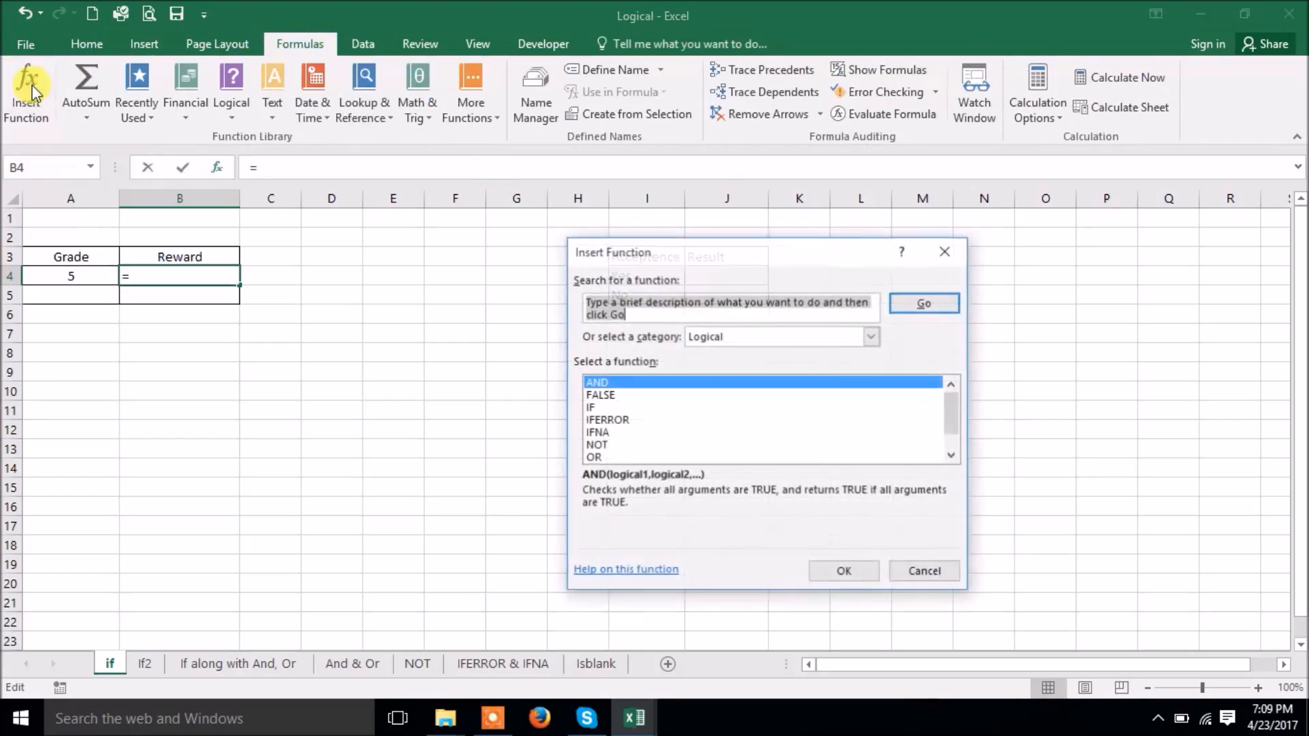
click(866, 334)
click(720, 364)
scroll(740, 409, down, 7)
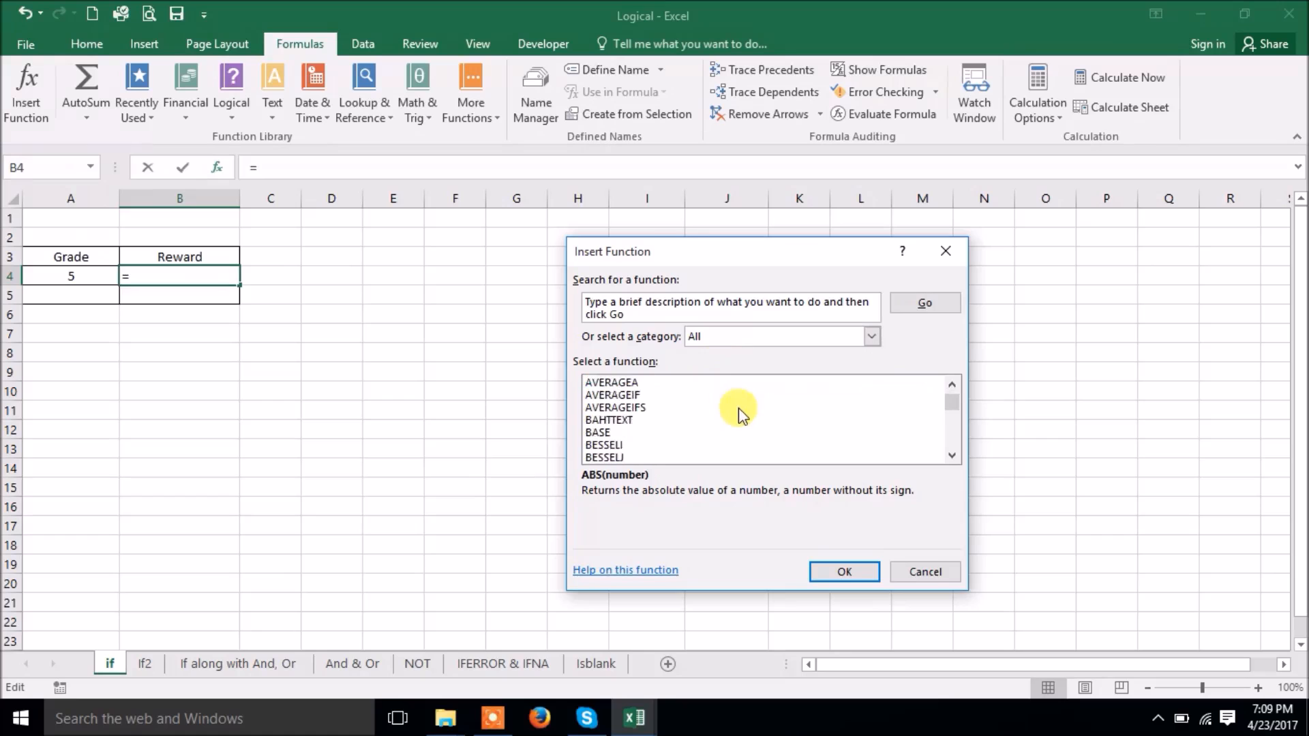
scroll(741, 414, up, 1)
click(946, 253)
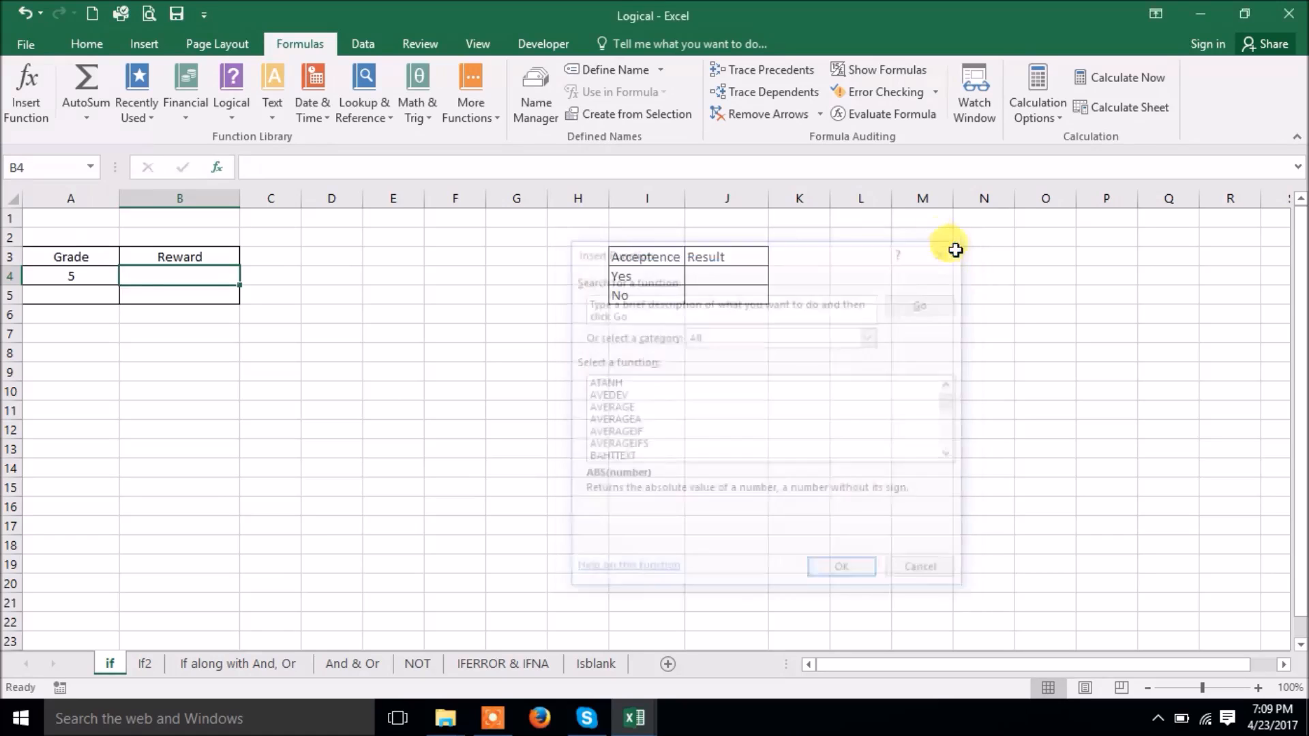
click(230, 112)
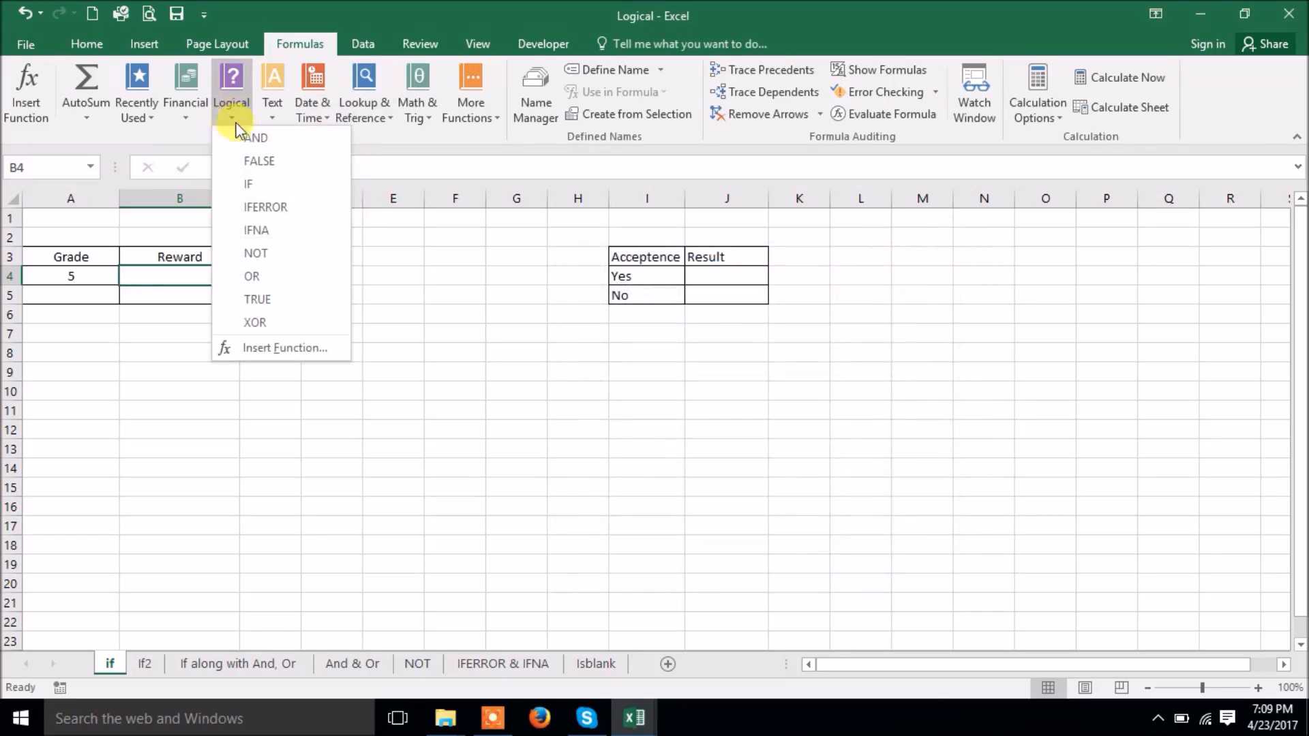
click(258, 185)
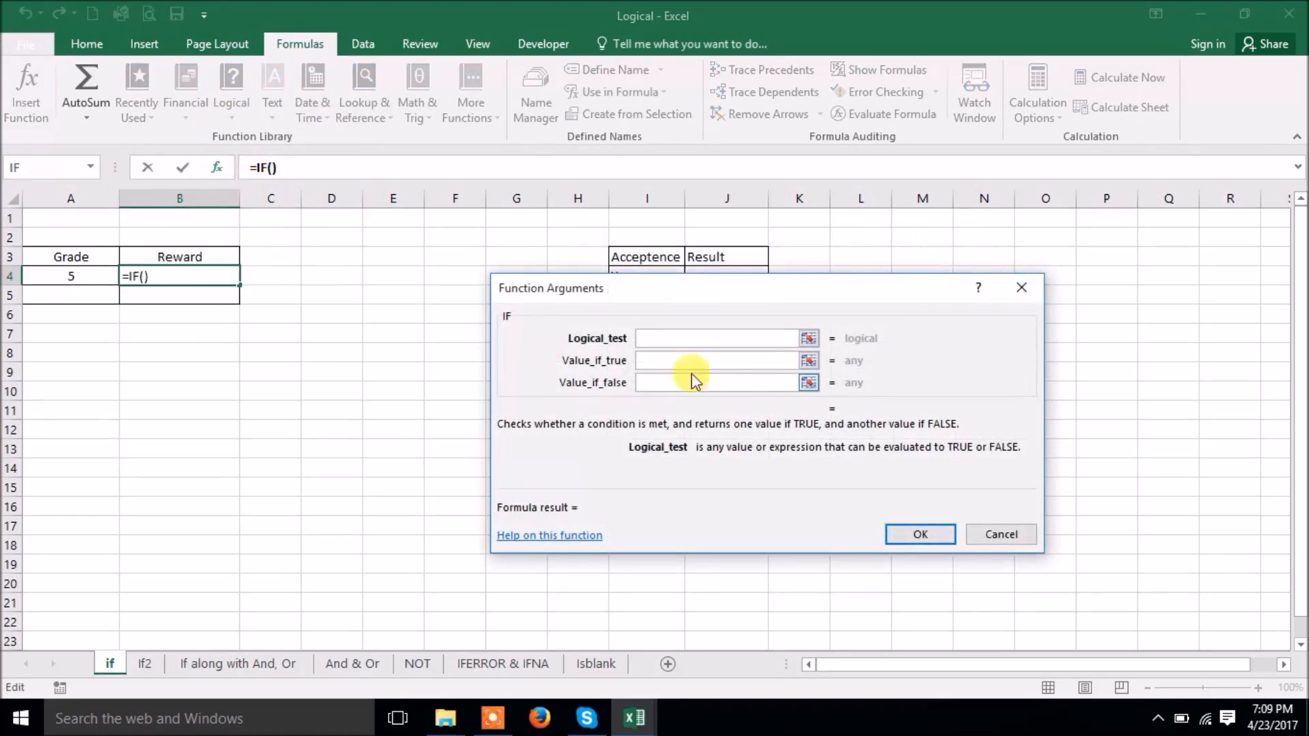
click(1023, 290)
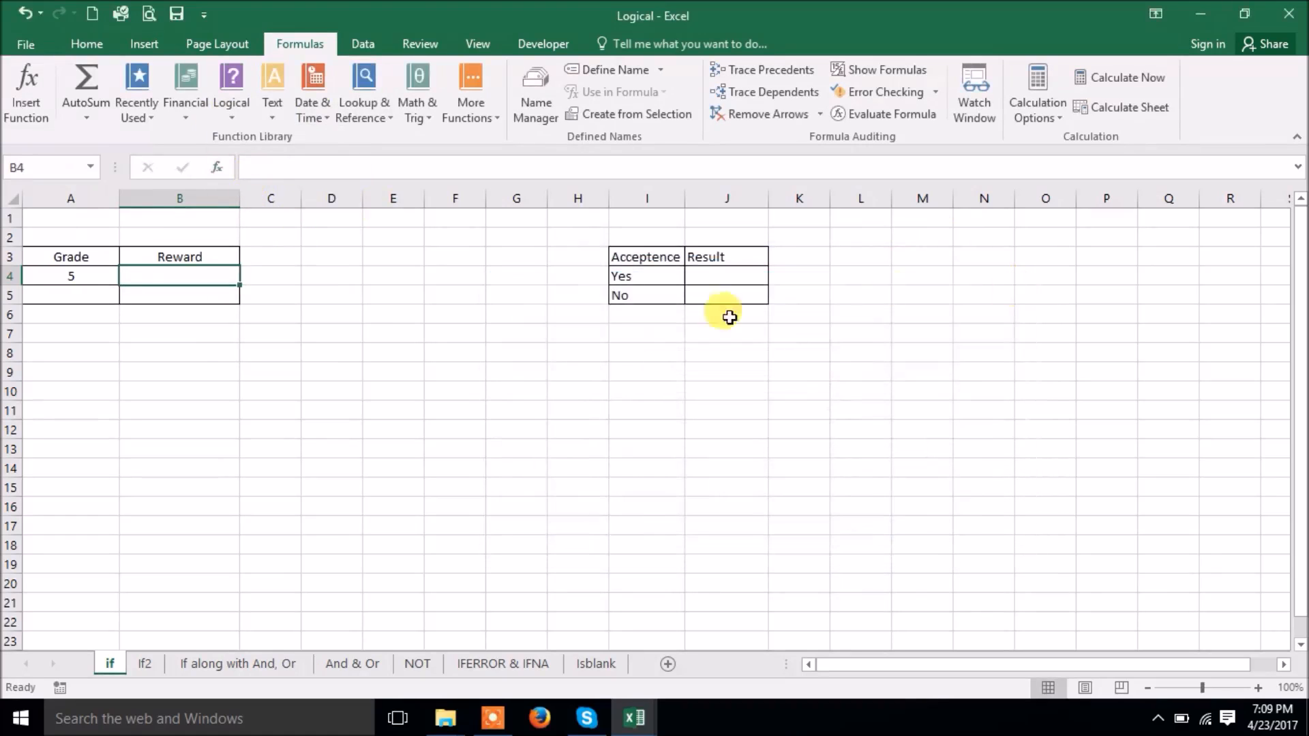
Insert an IF function in Reward cell B4 with the logical test A4=5.
click(220, 166)
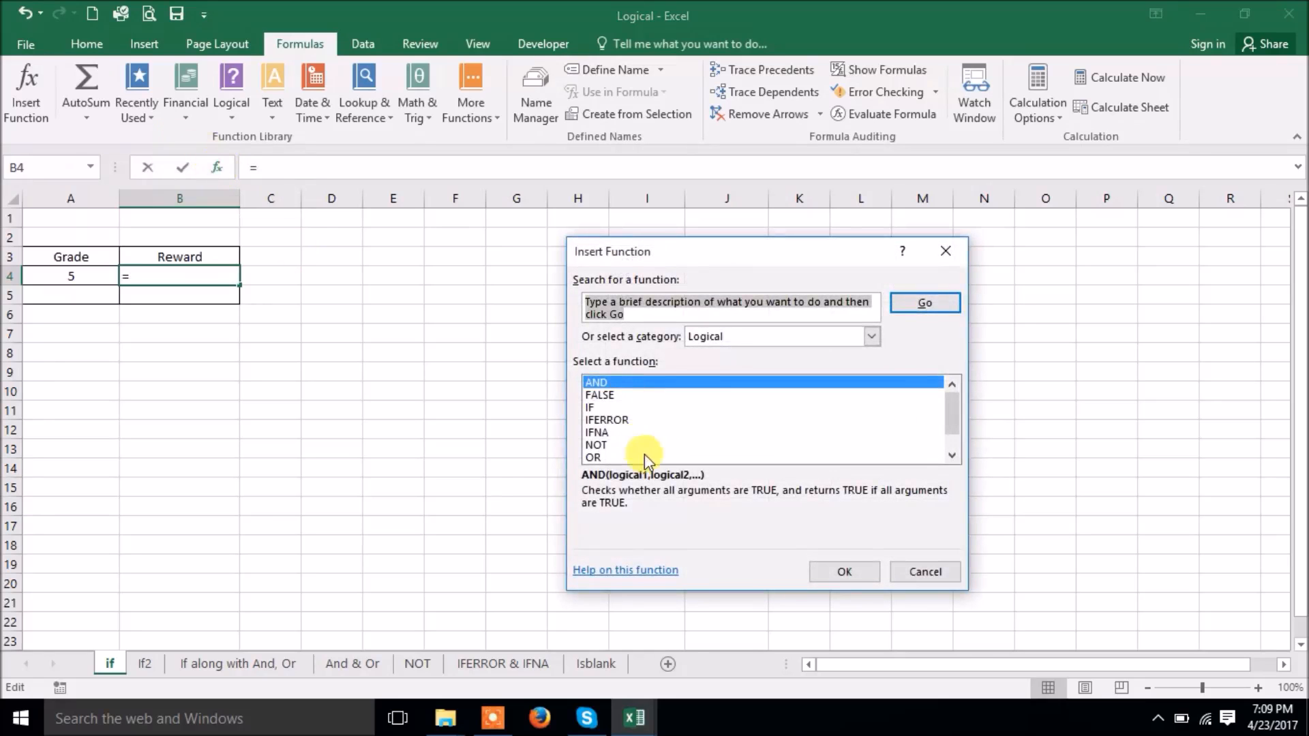
double_click(591, 408)
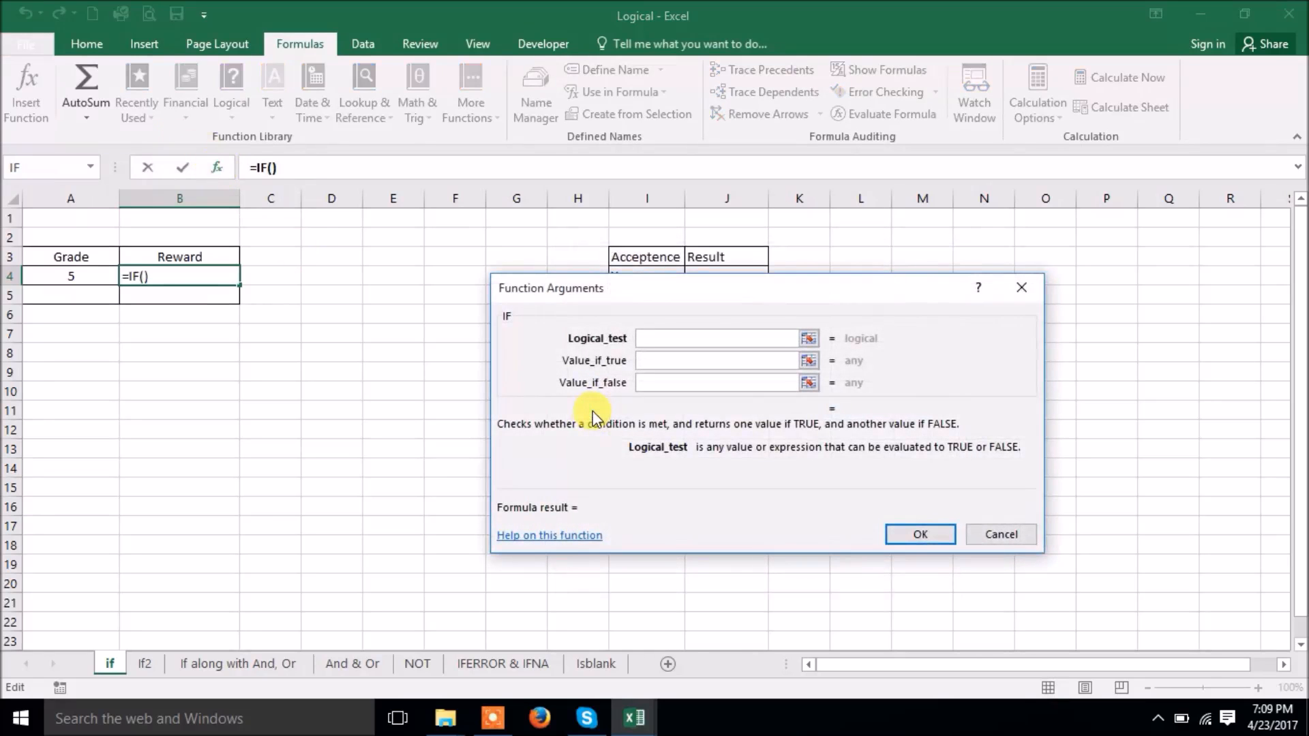
click(80, 277)
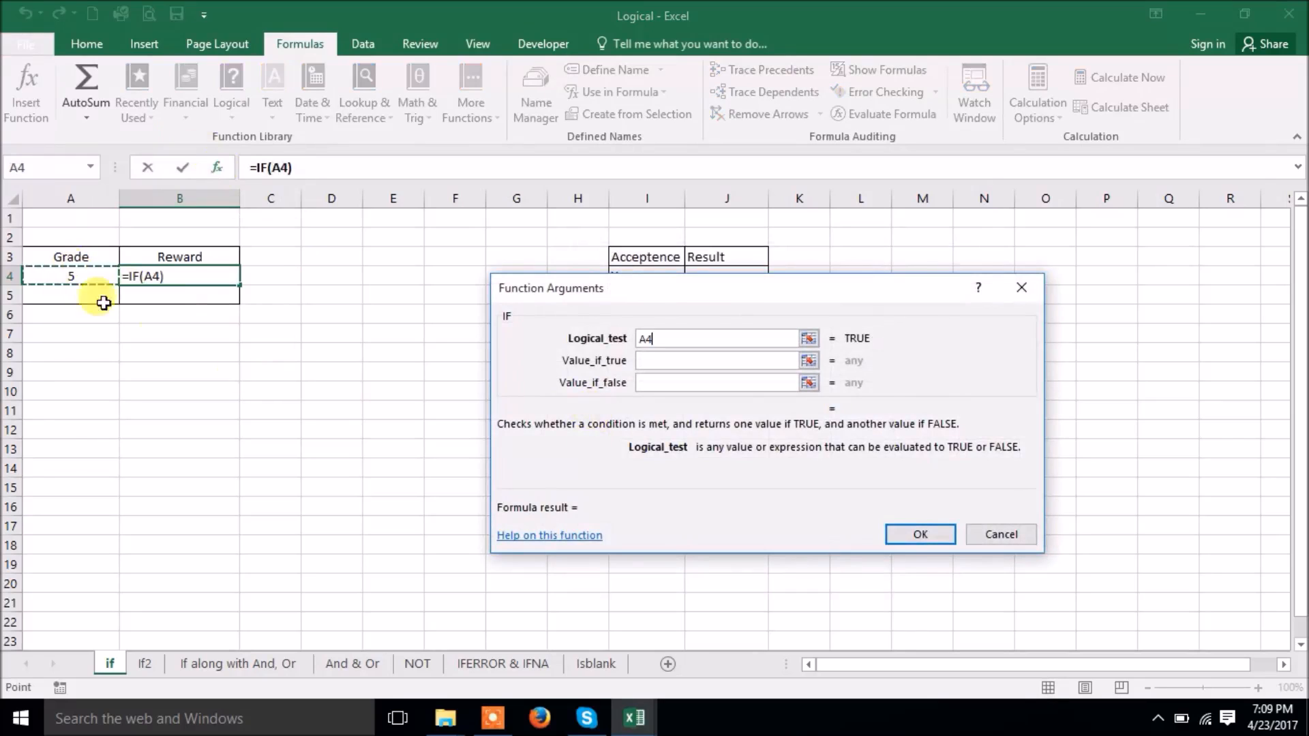
text(=5)
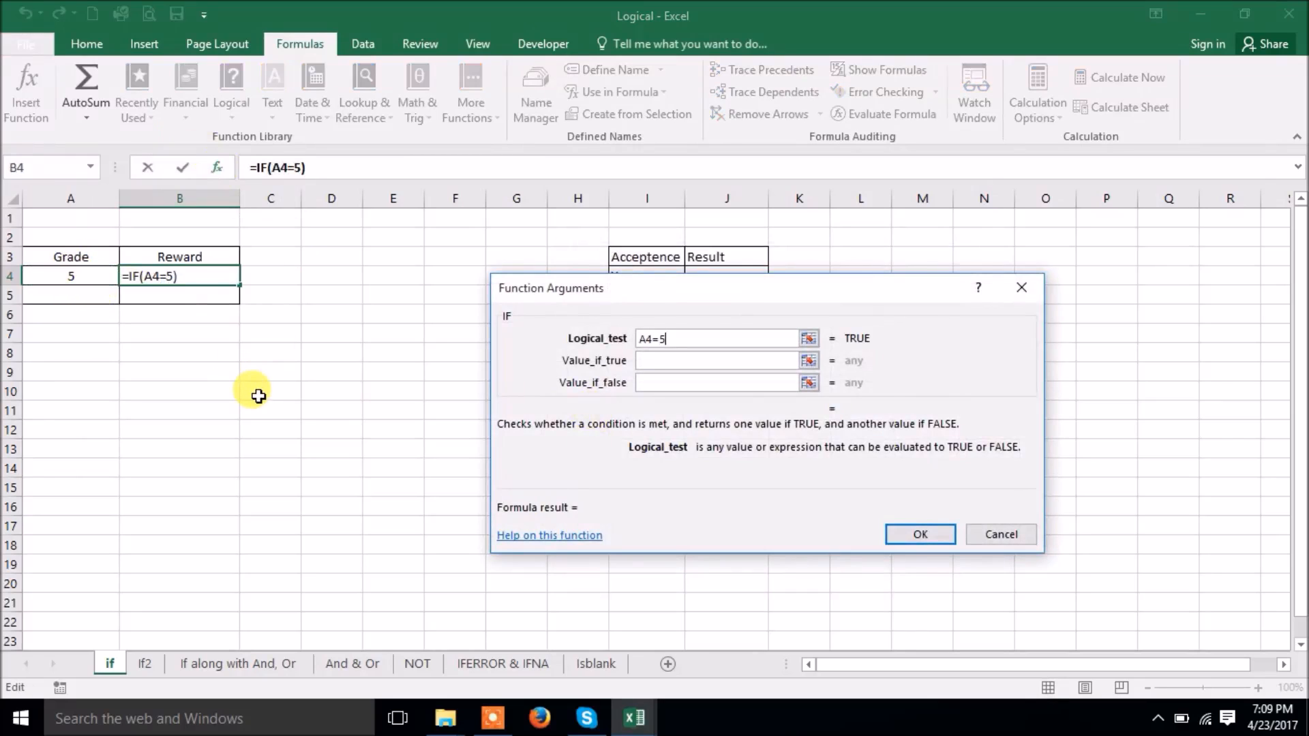
Set the IF function's value if true to I'Phone and its value if false to "You will get nothing".
click(660, 363)
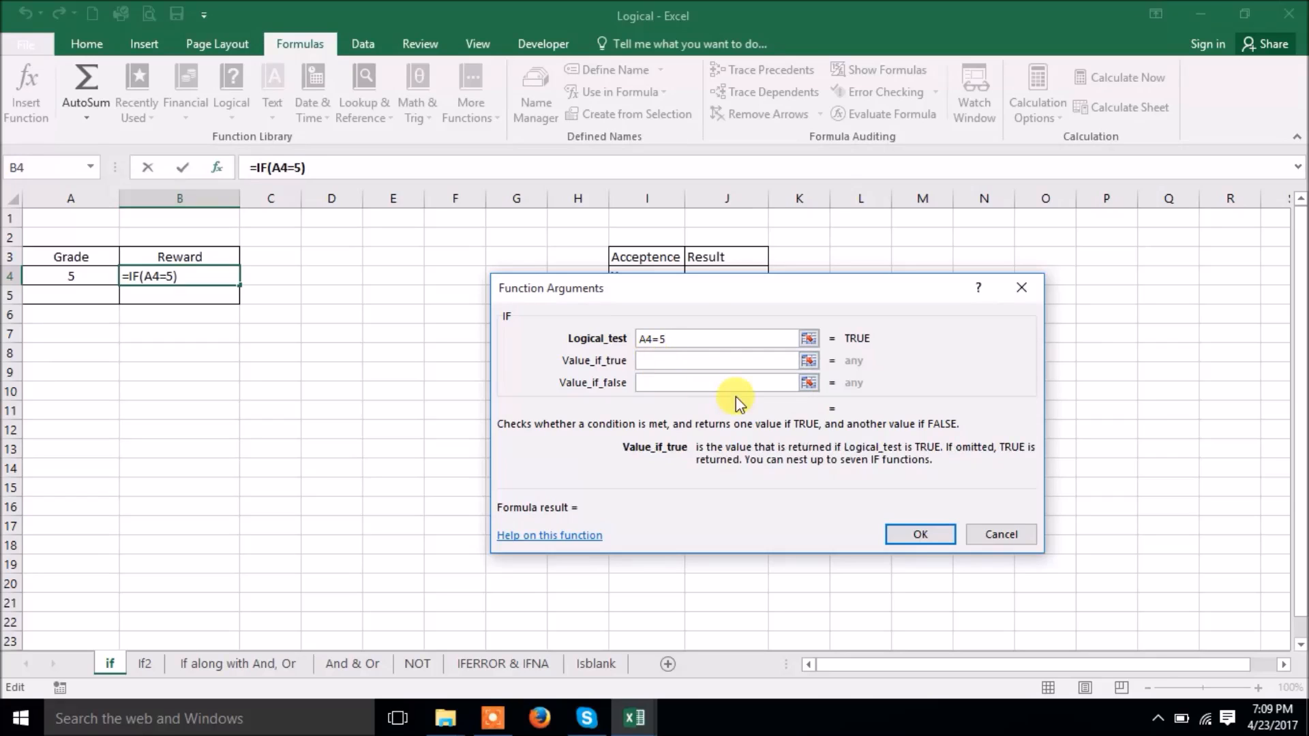
text(I'Phone)
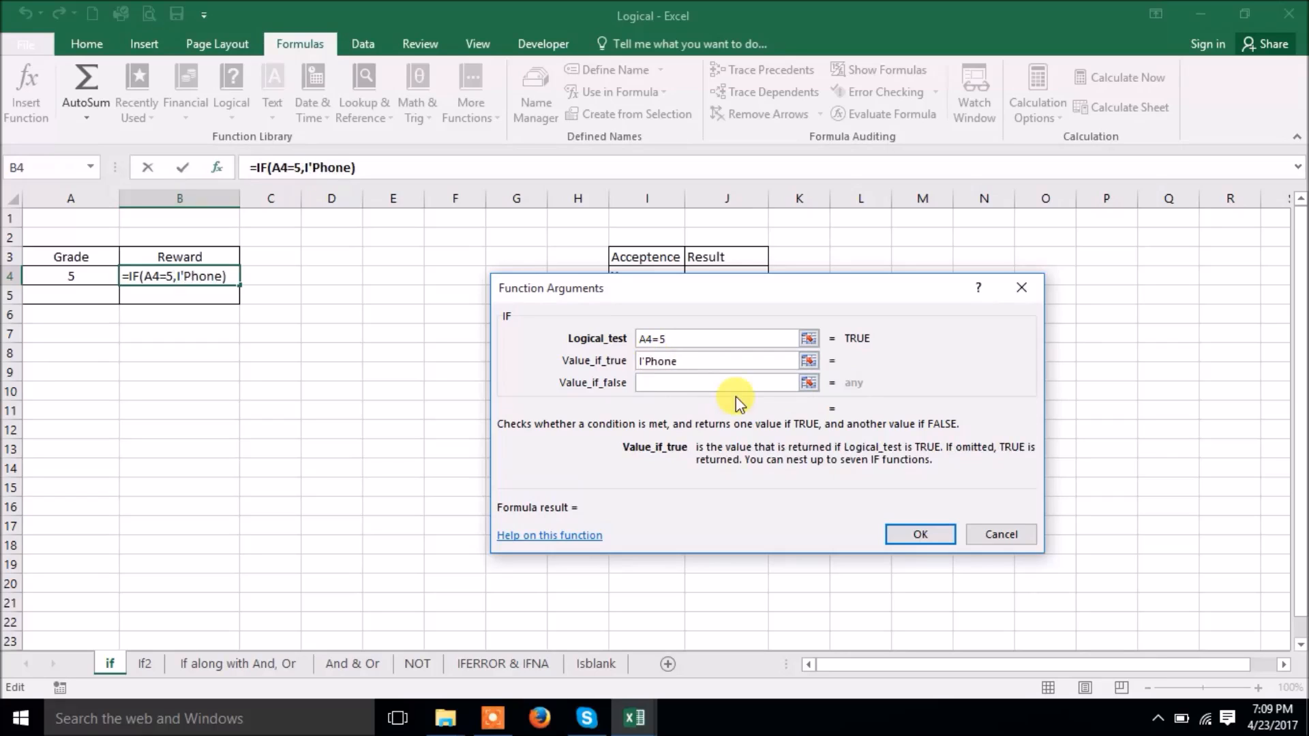
click(720, 380)
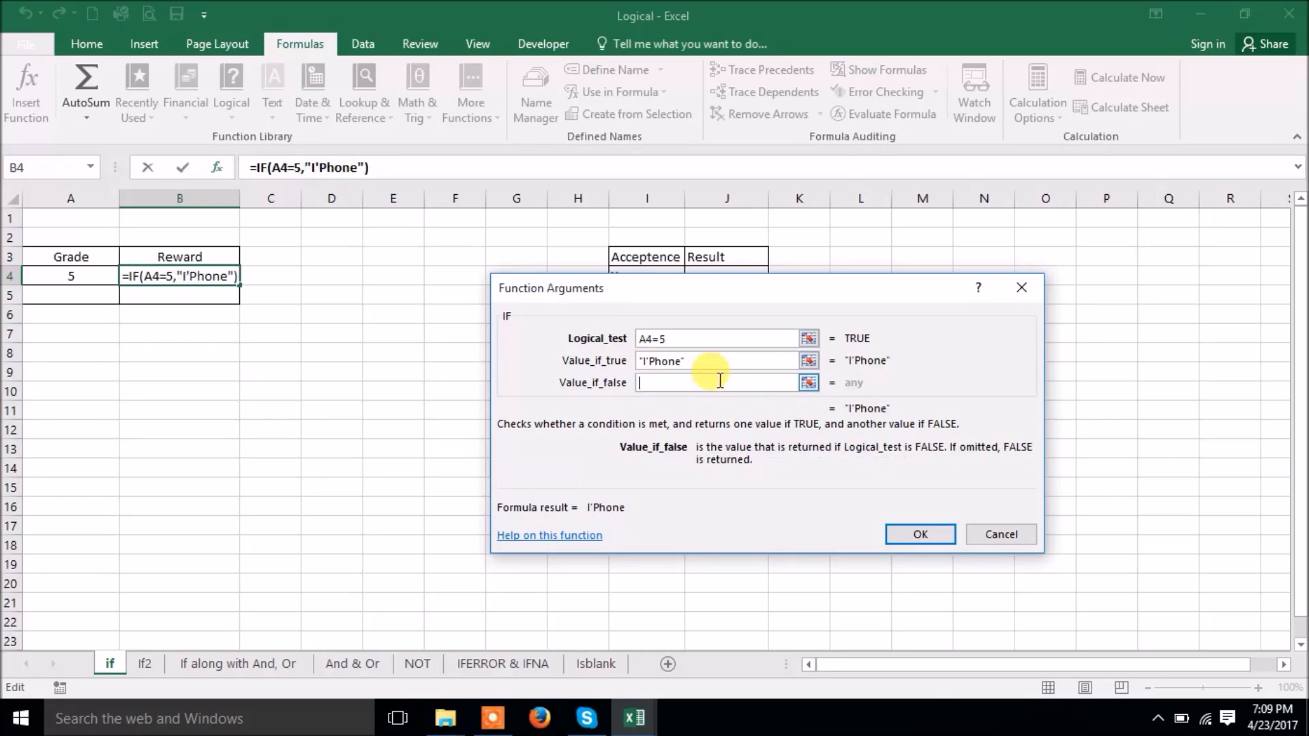
text(You wi)
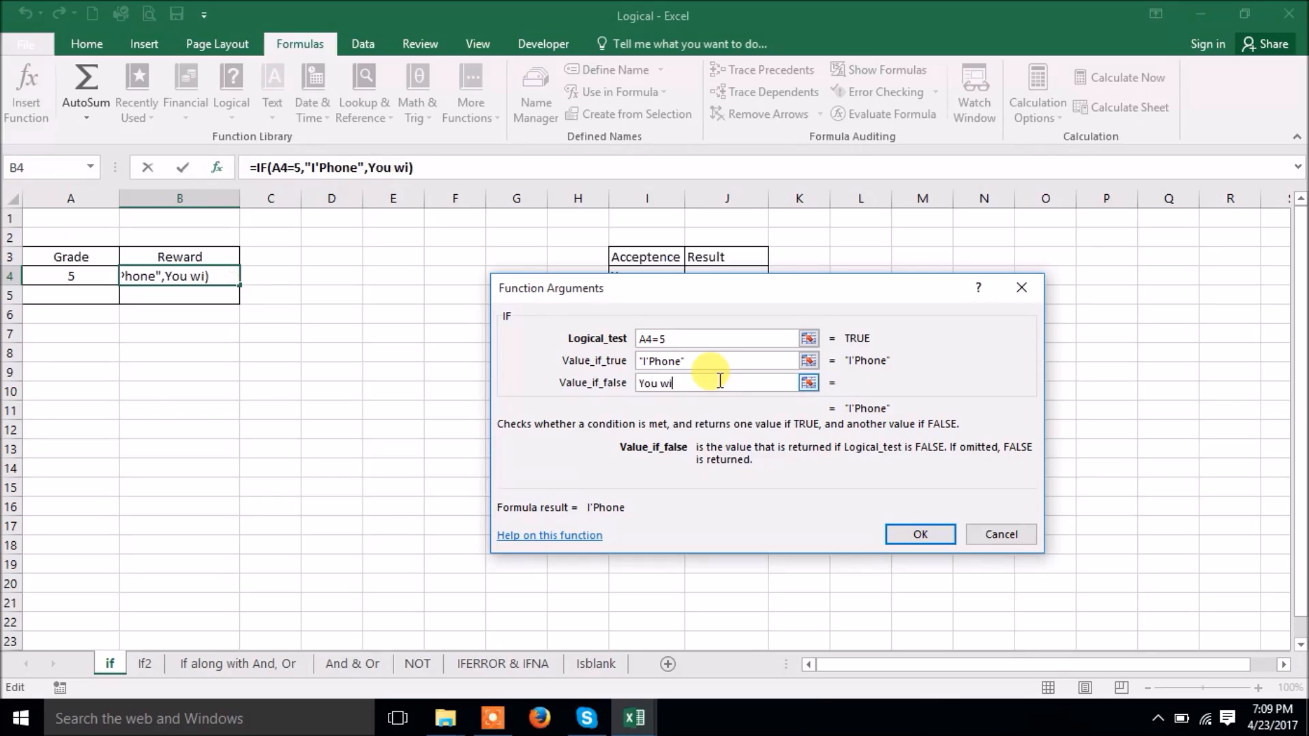
text(ll ge)
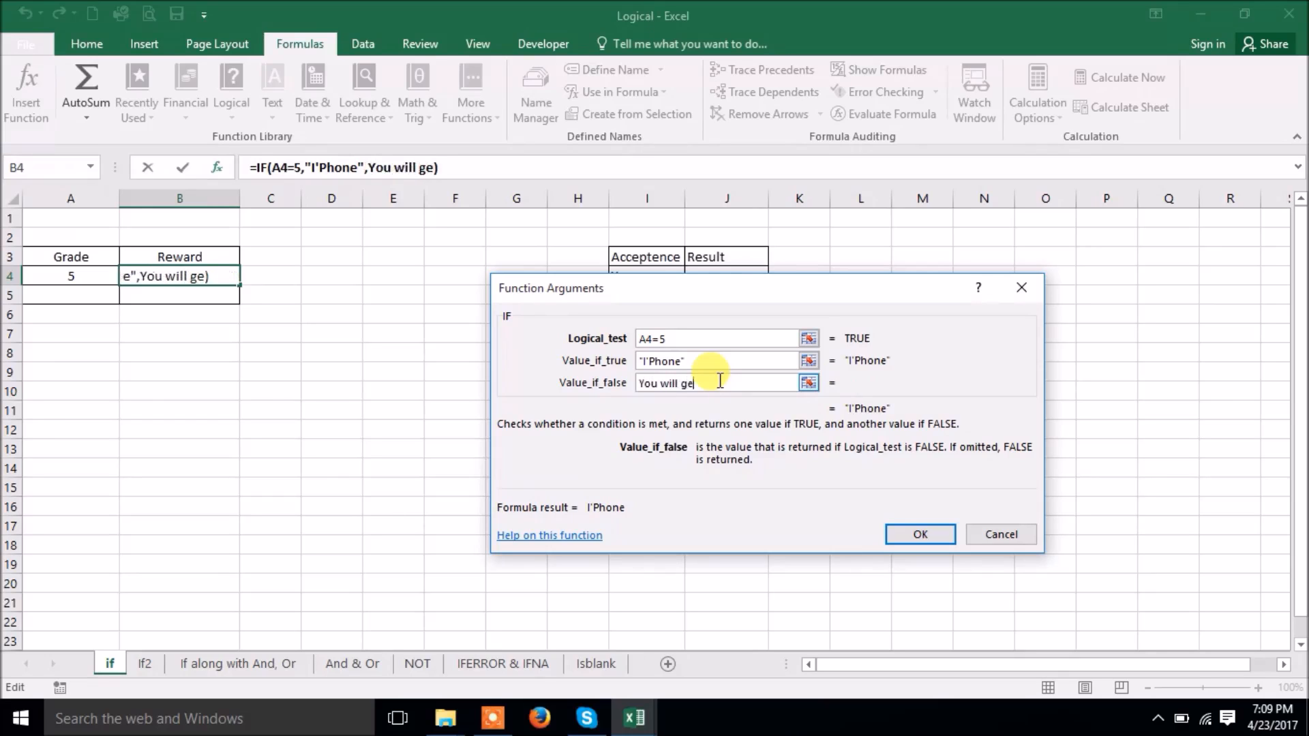
text(t nothing)
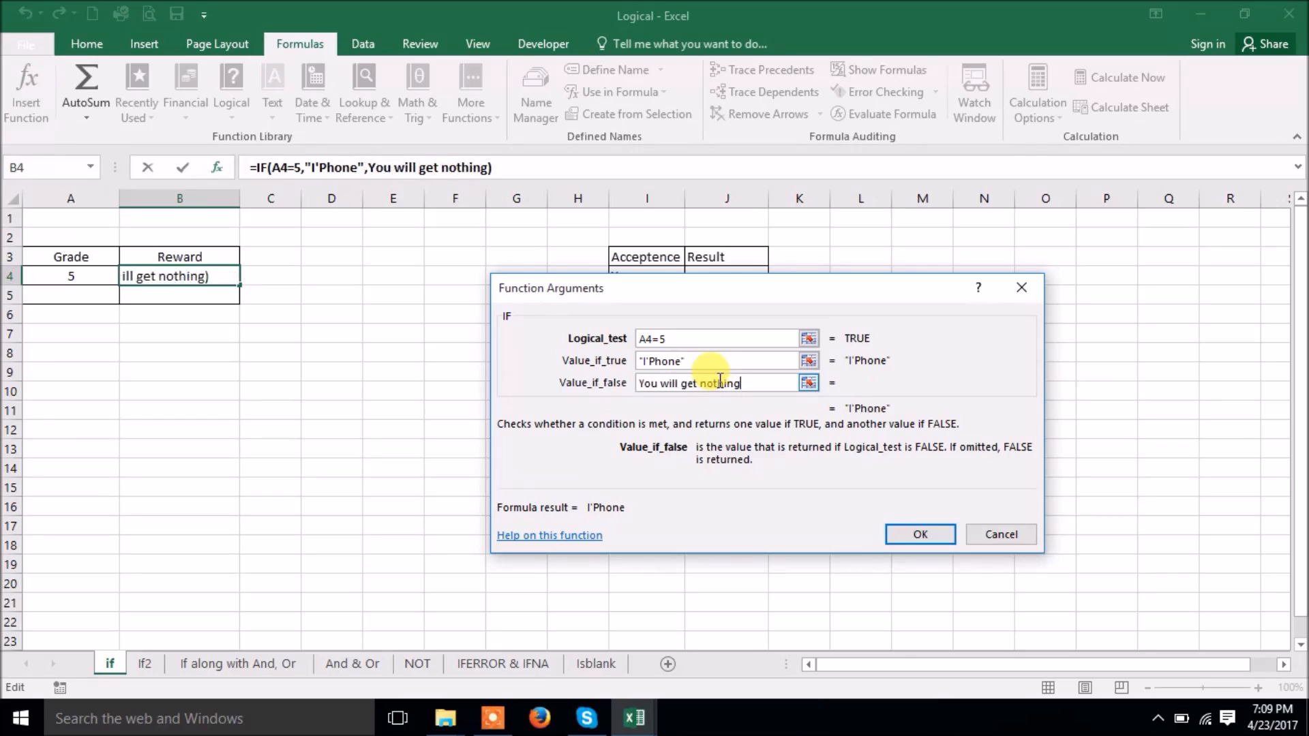
Try to extend the IF function's value if true with the wording "Congrass, you will get a" before I'Phone and commit the formula.
click(643, 360)
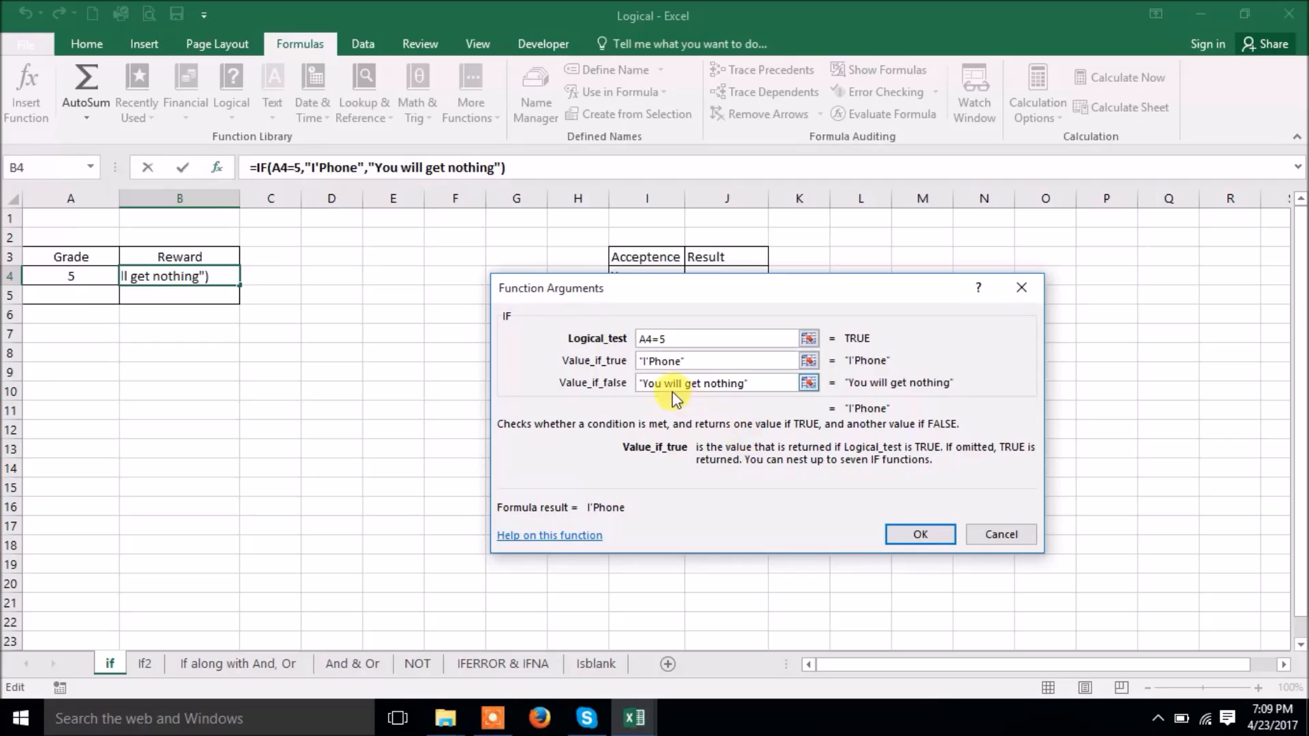
key(BackSpace)
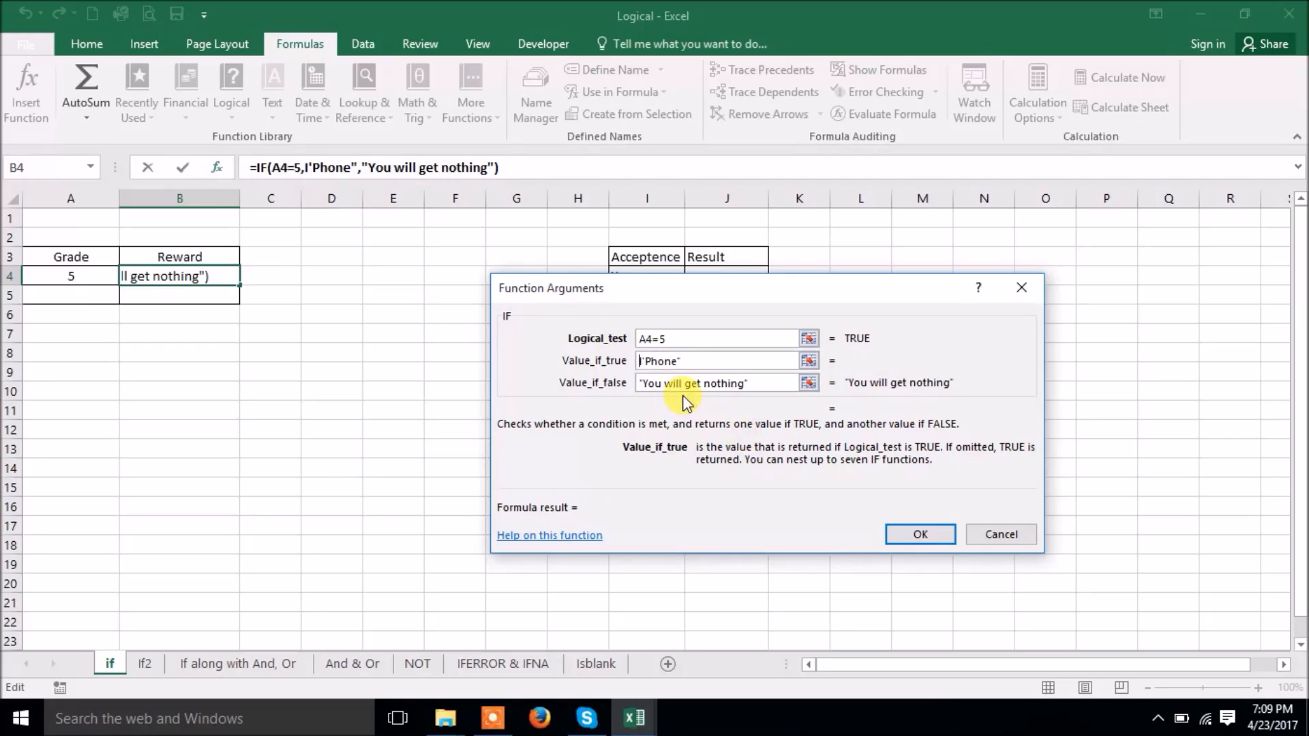
text(Congrass)
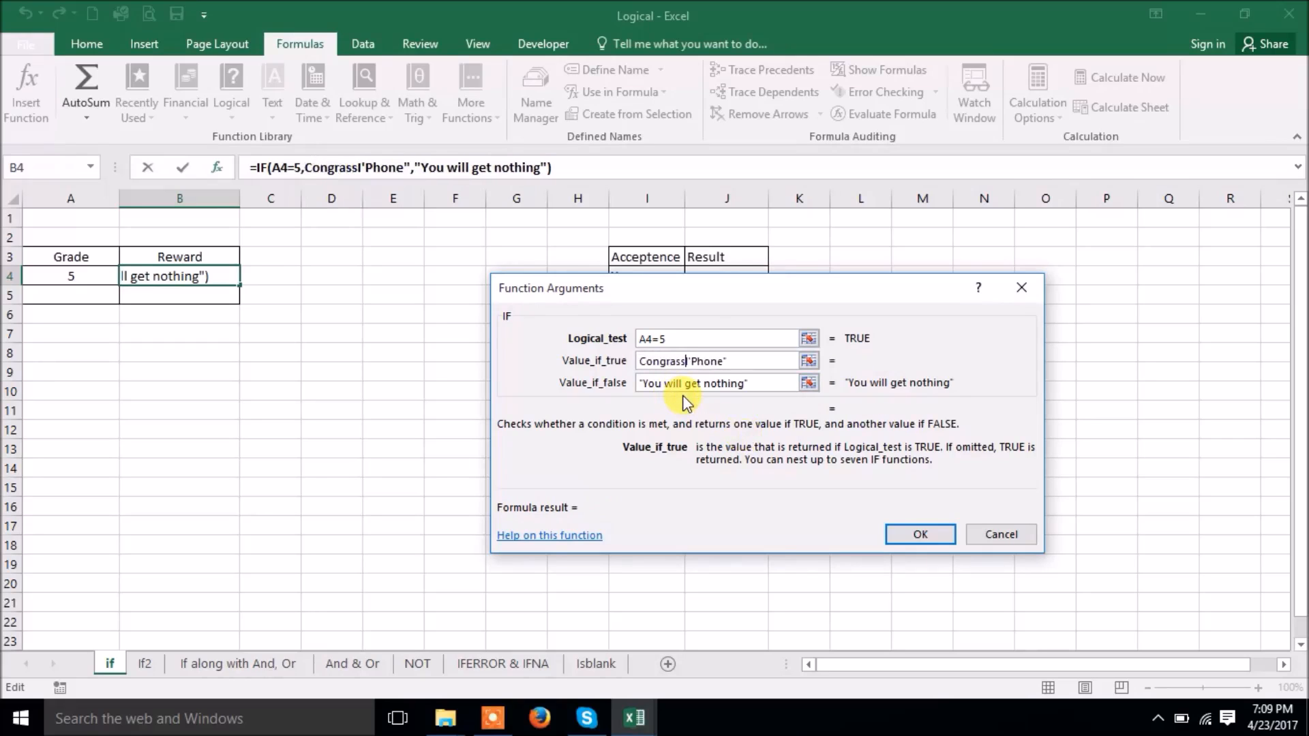
text(, )
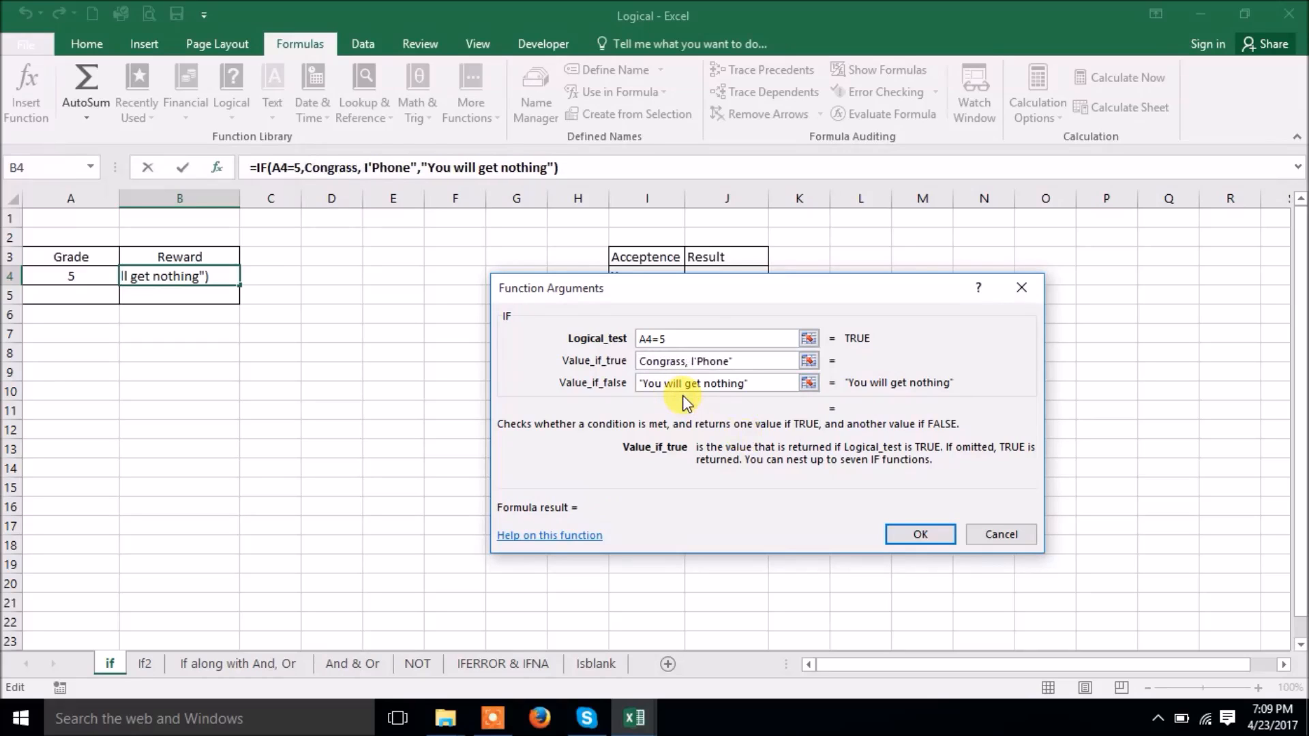
text(you )
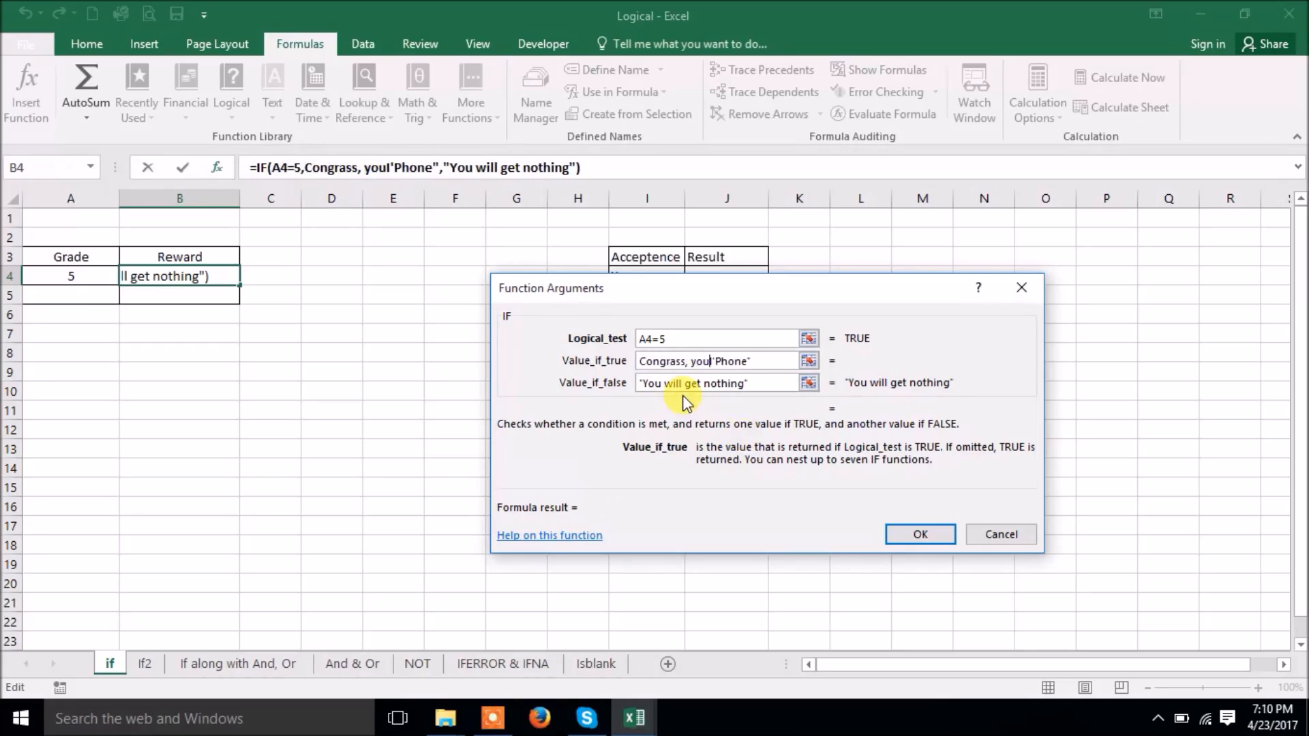
text(will get)
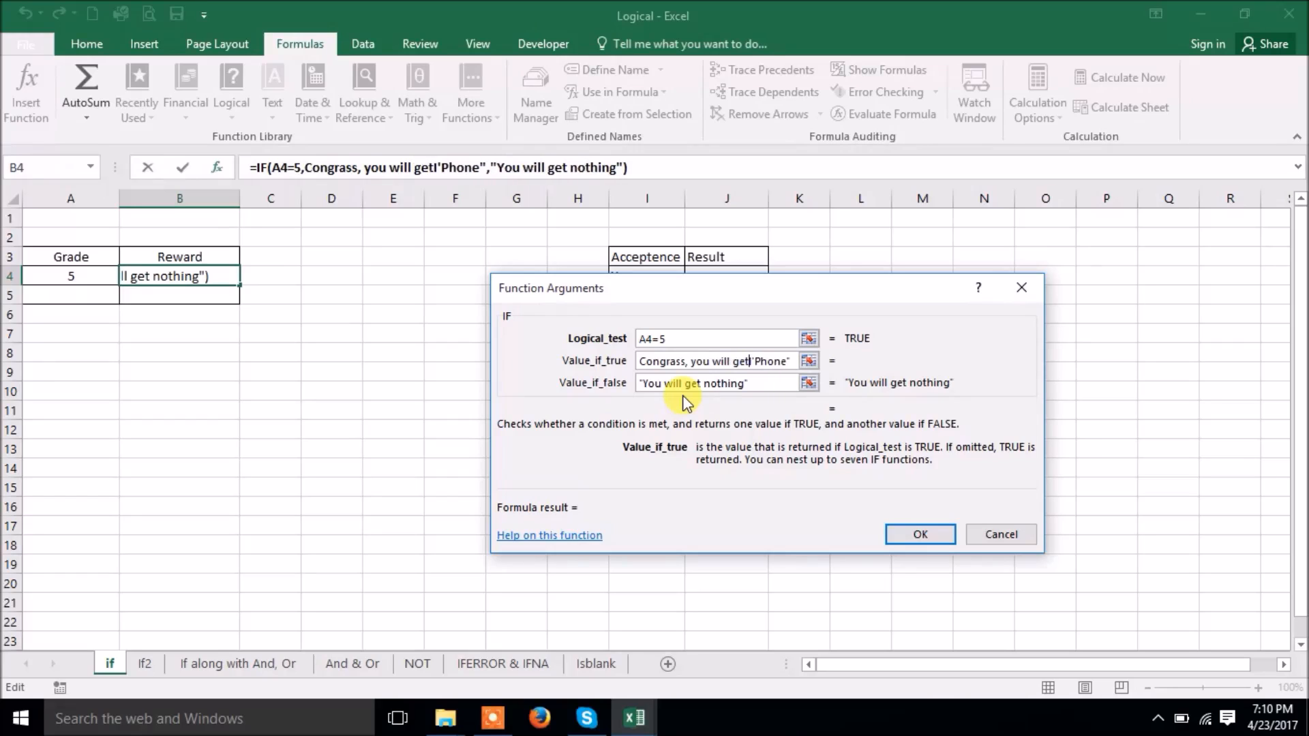
text( a)
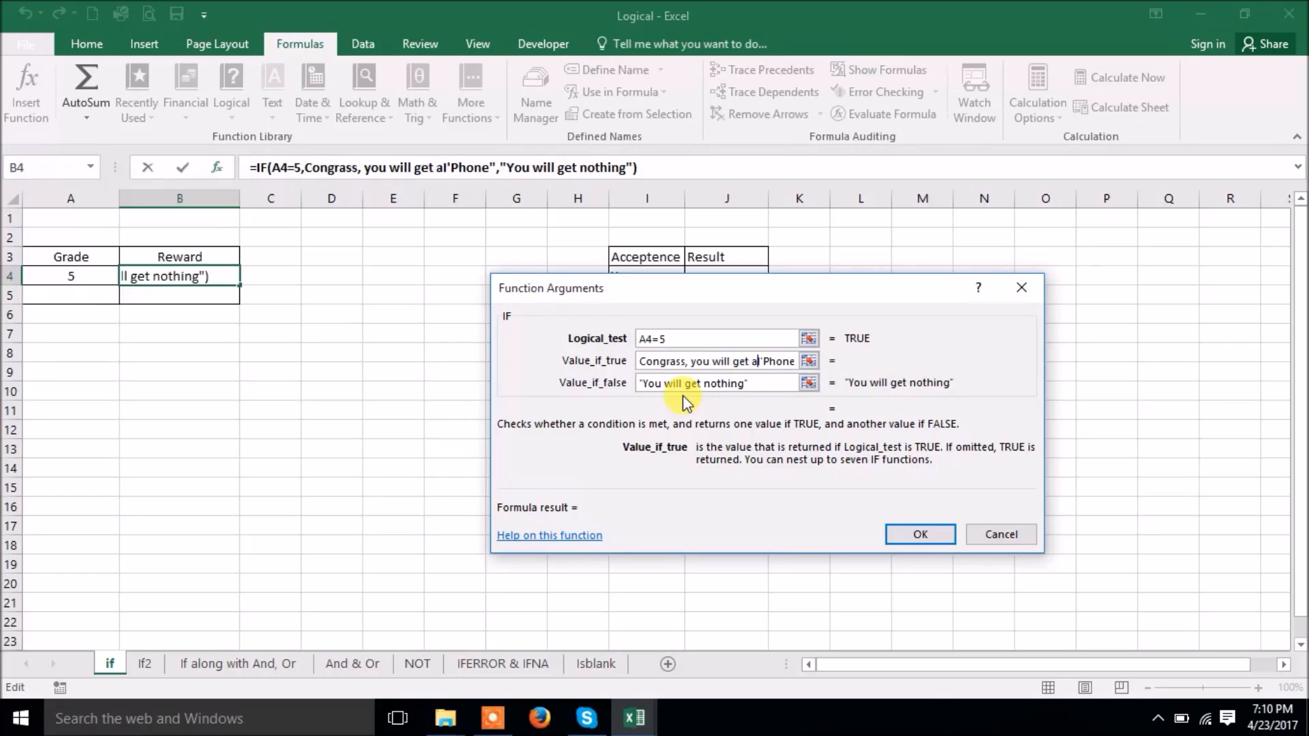
click(919, 534)
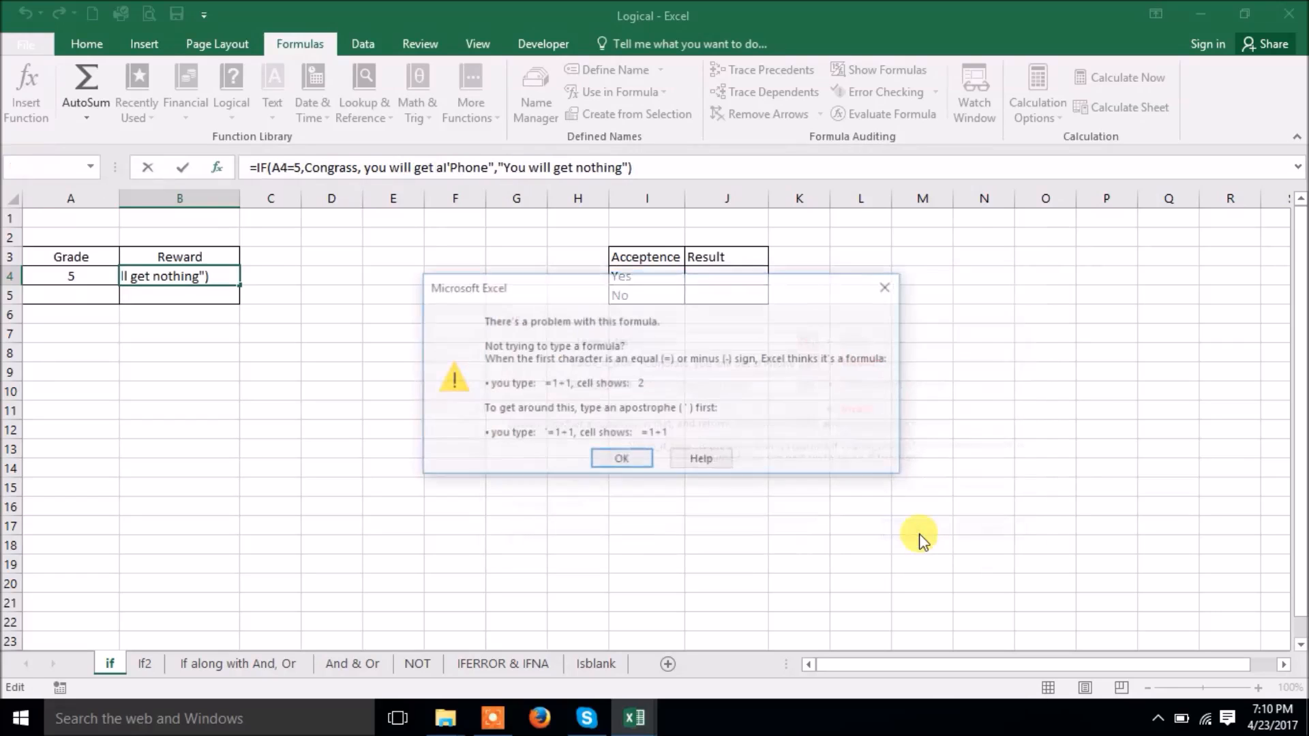
click(614, 457)
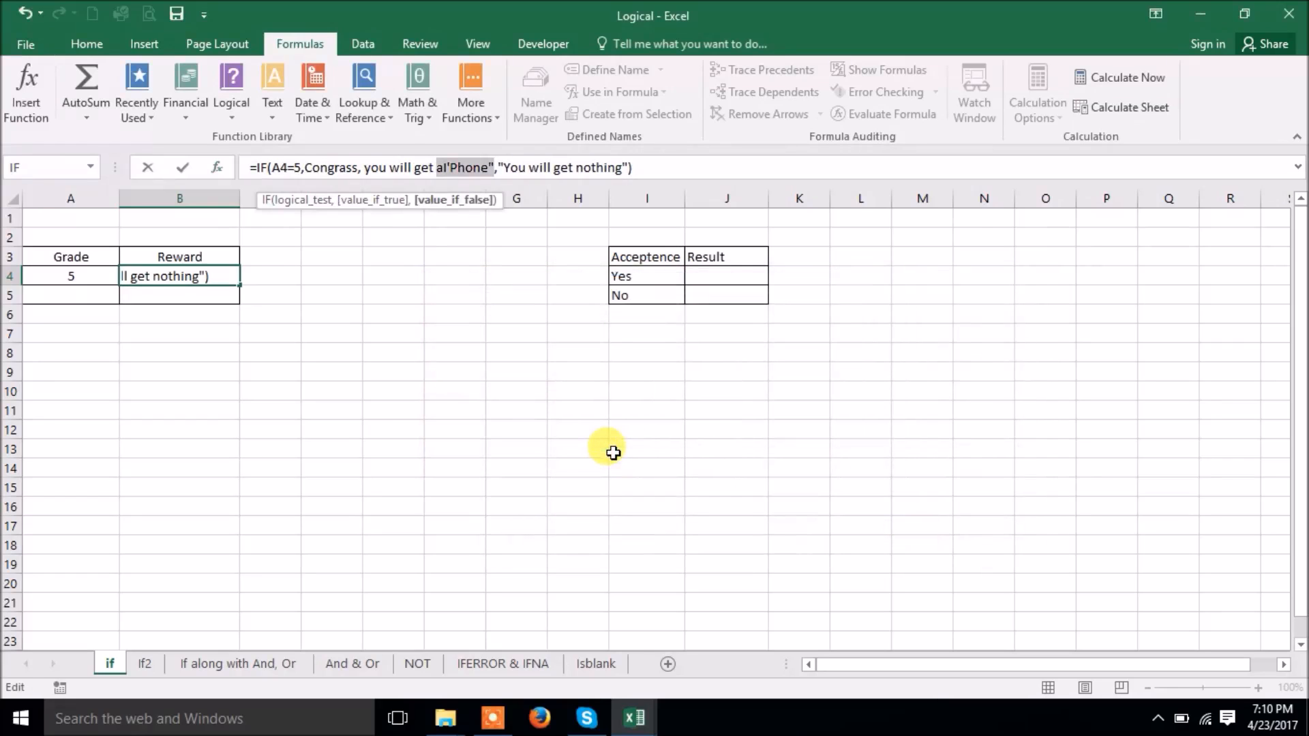
Try to rewrite the end of the formula's congratulation text as a I'phone with a closing quotation mark and commit it.
click(560, 408)
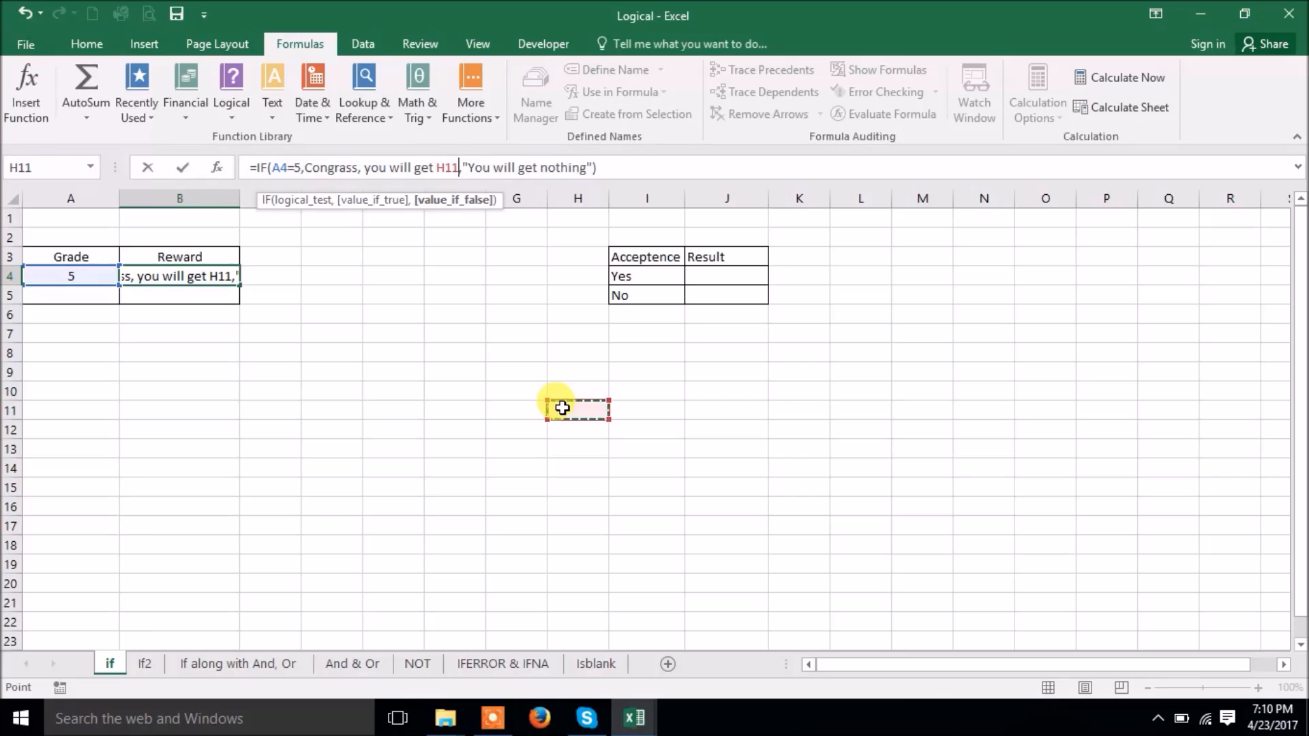
key(Return)
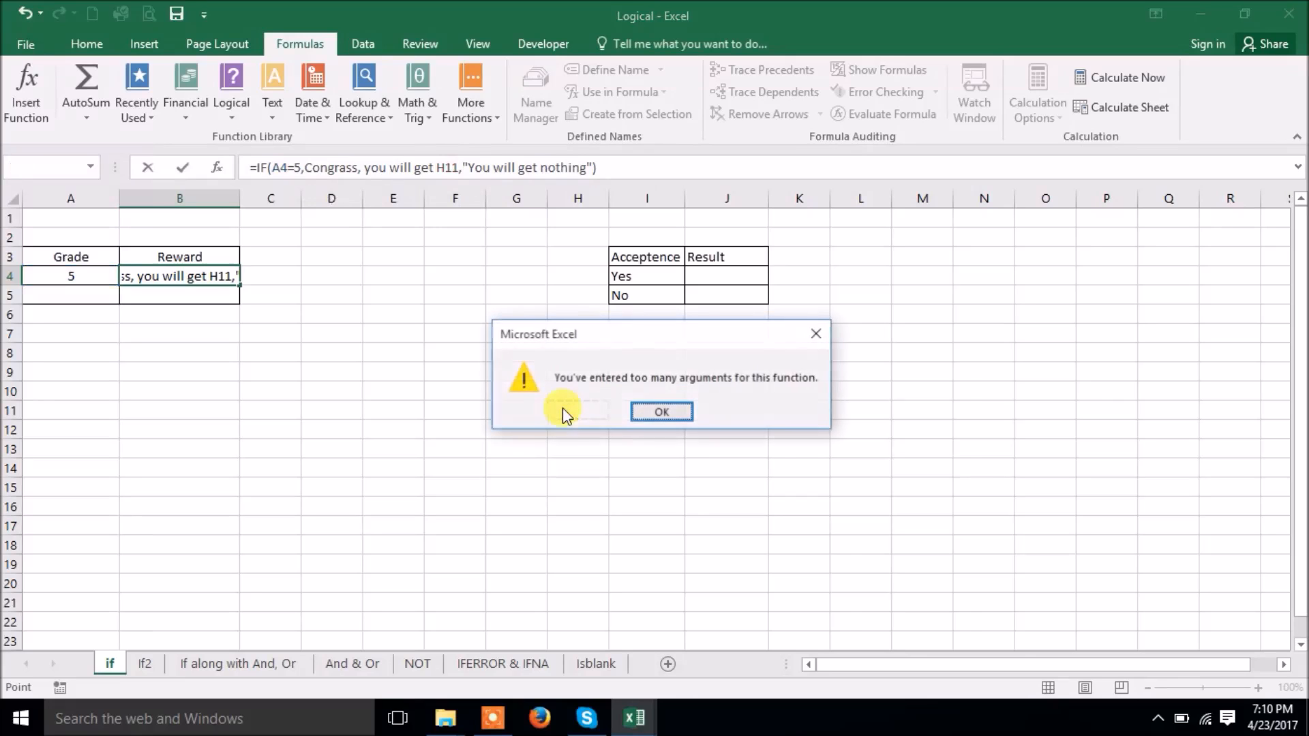
click(661, 413)
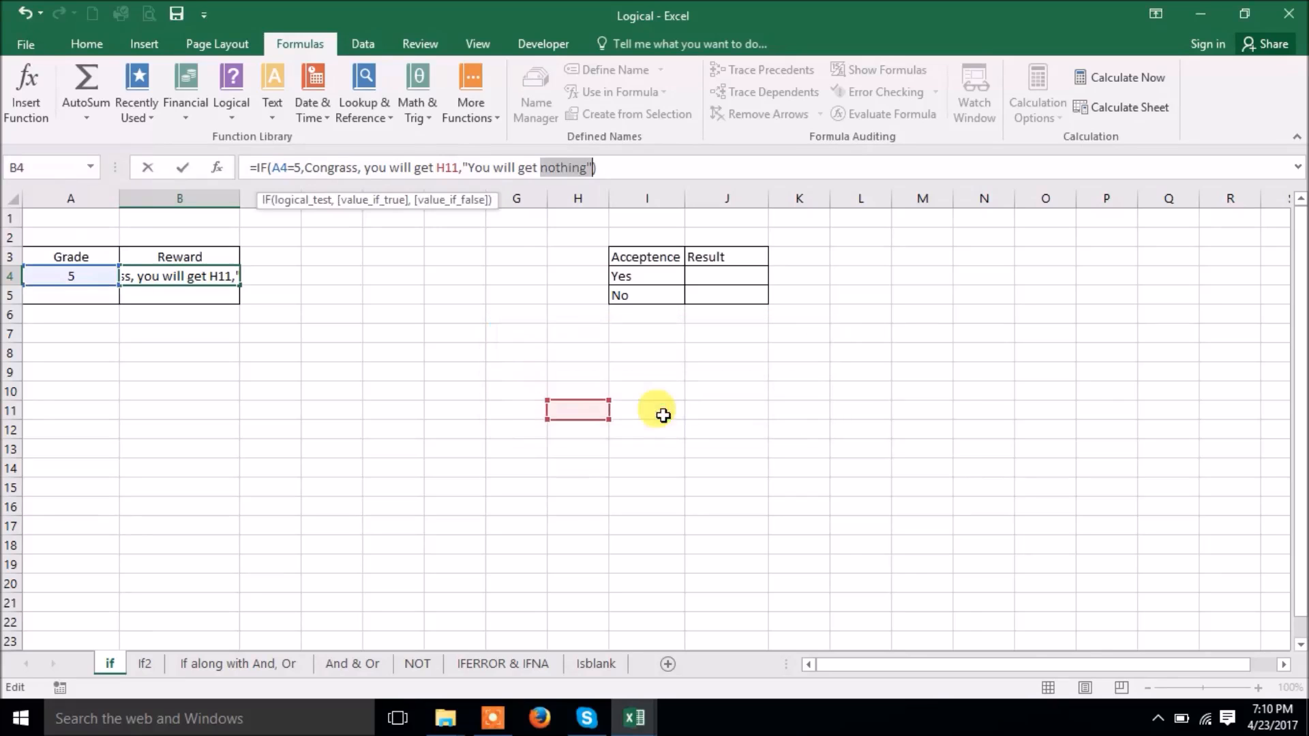
drag(435, 167, 461, 167)
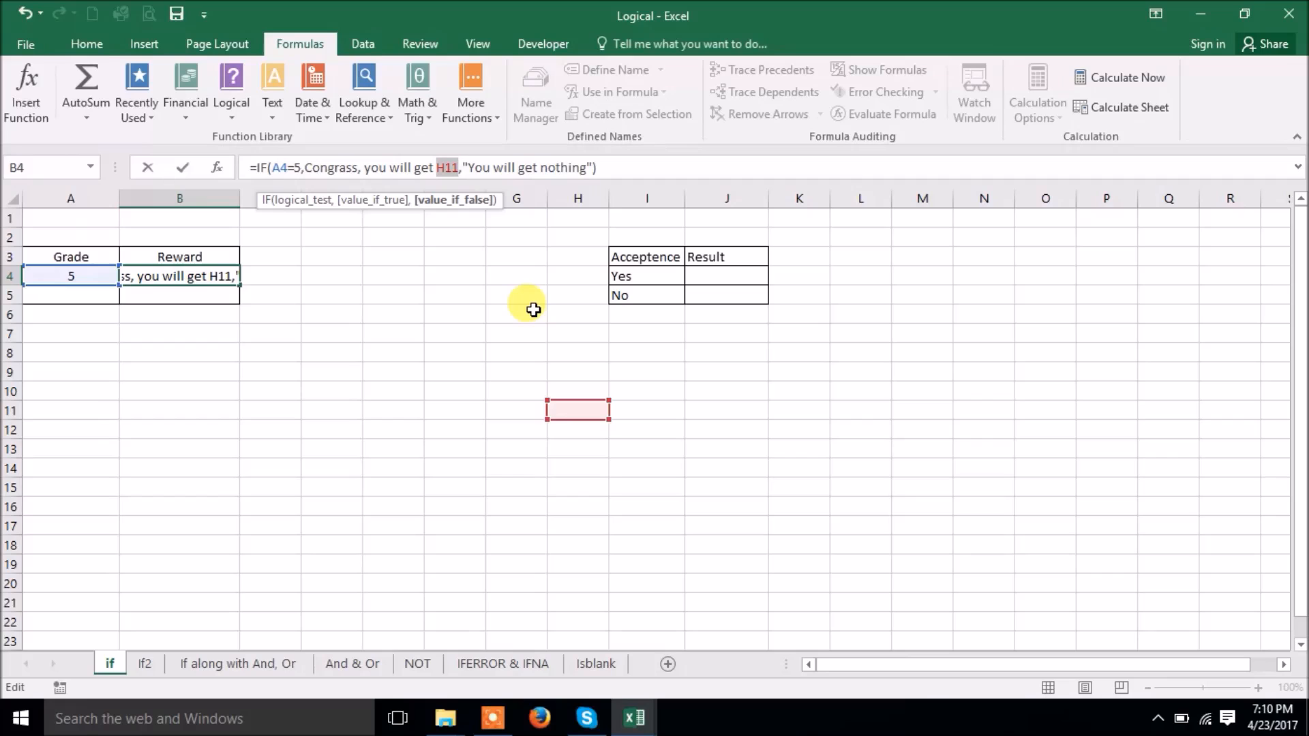
text(a)
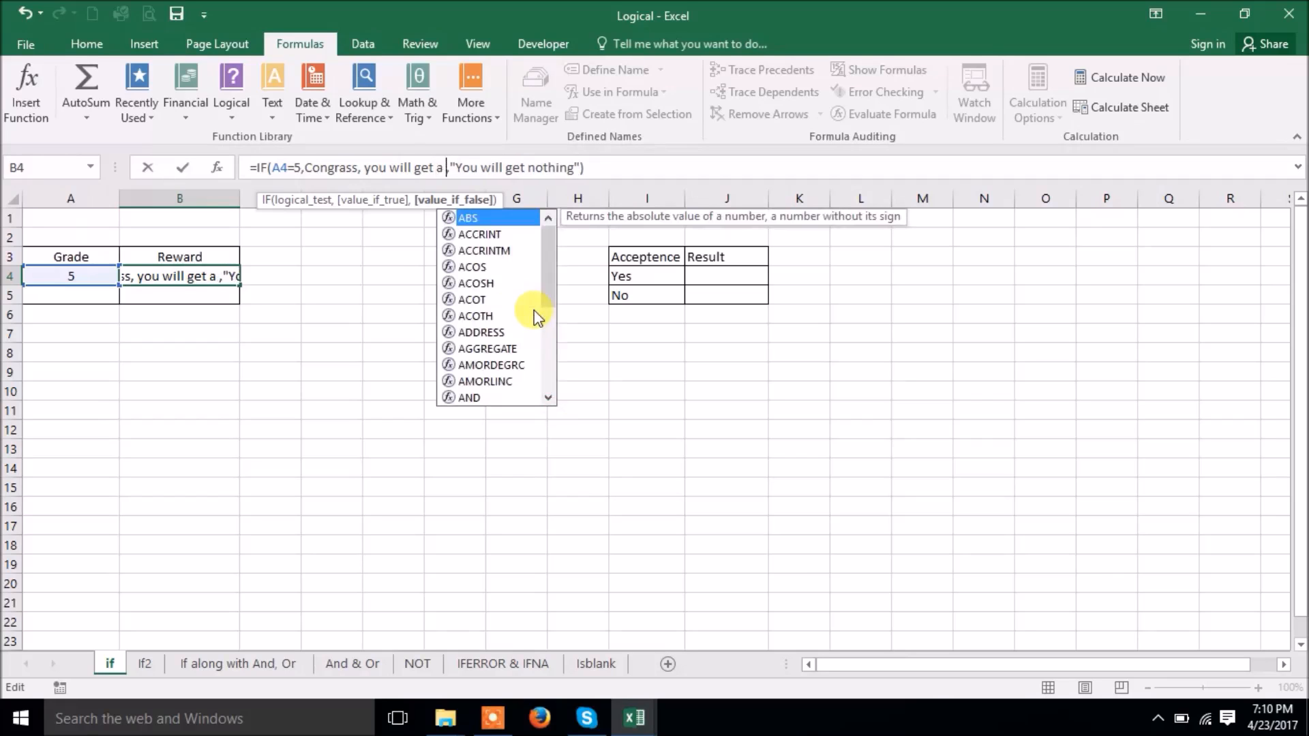
text( I'pho)
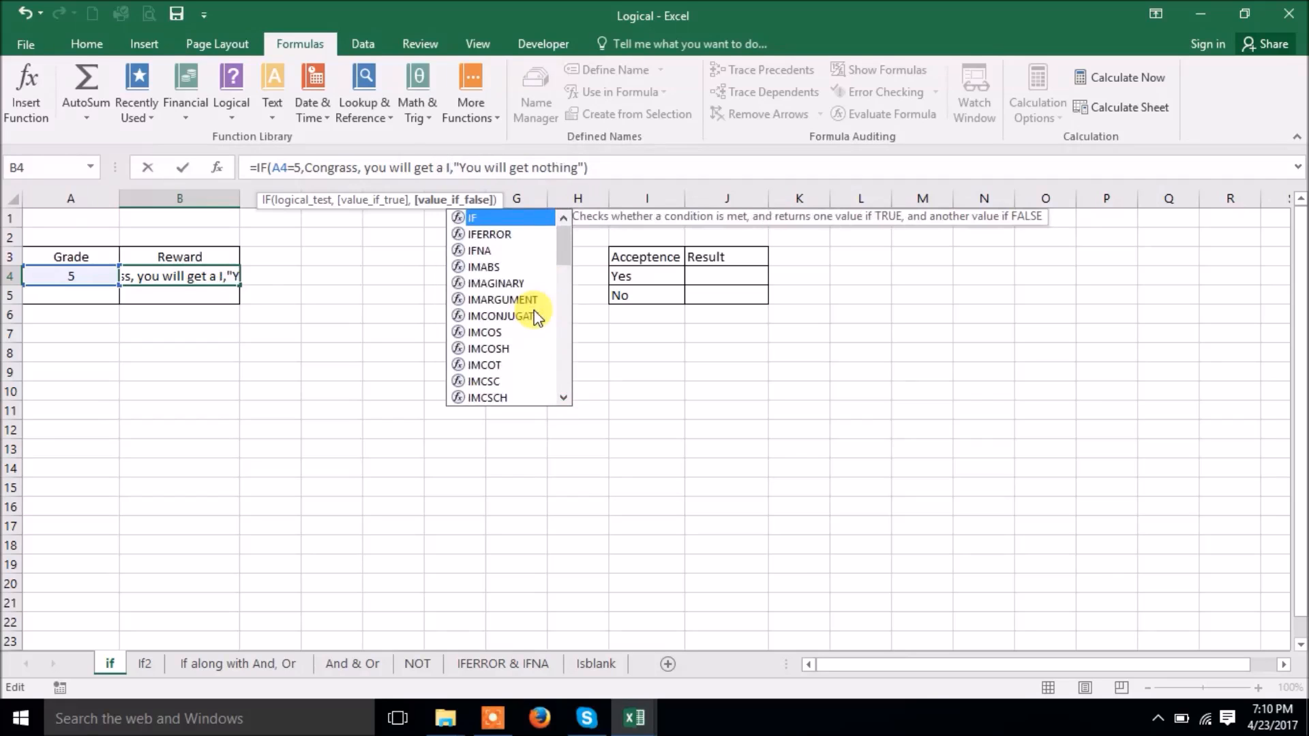
text(ne)
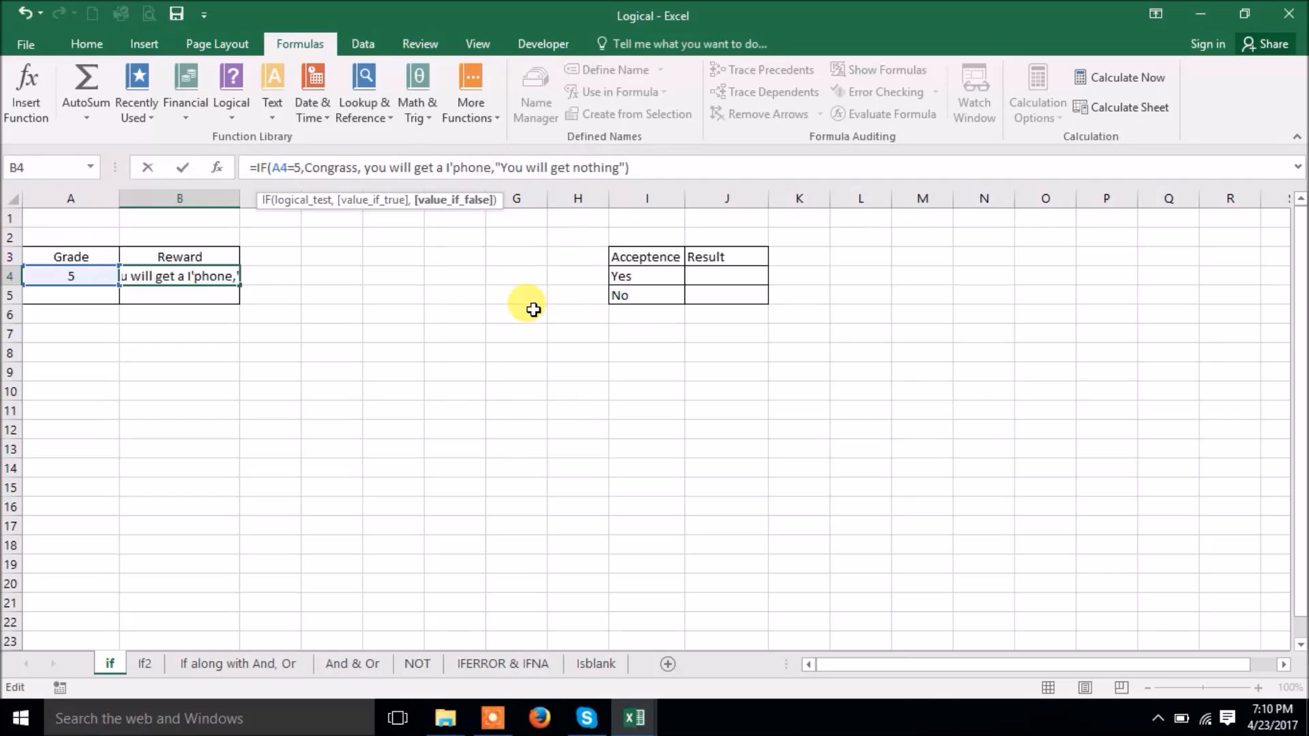
text(")
key(Return)
key(Return)
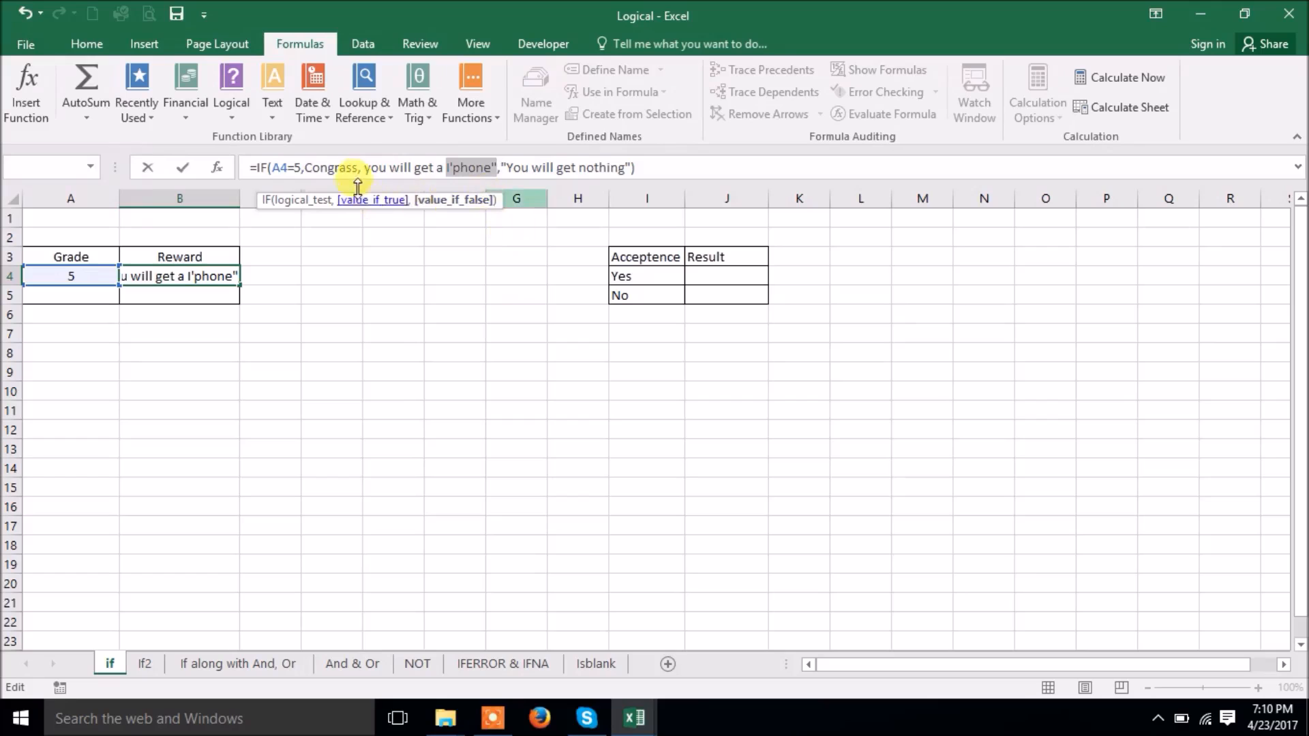
Try to commit the formula with an opening quotation mark before "you will get a I'phone", and discard the entry in B4.
click(363, 167)
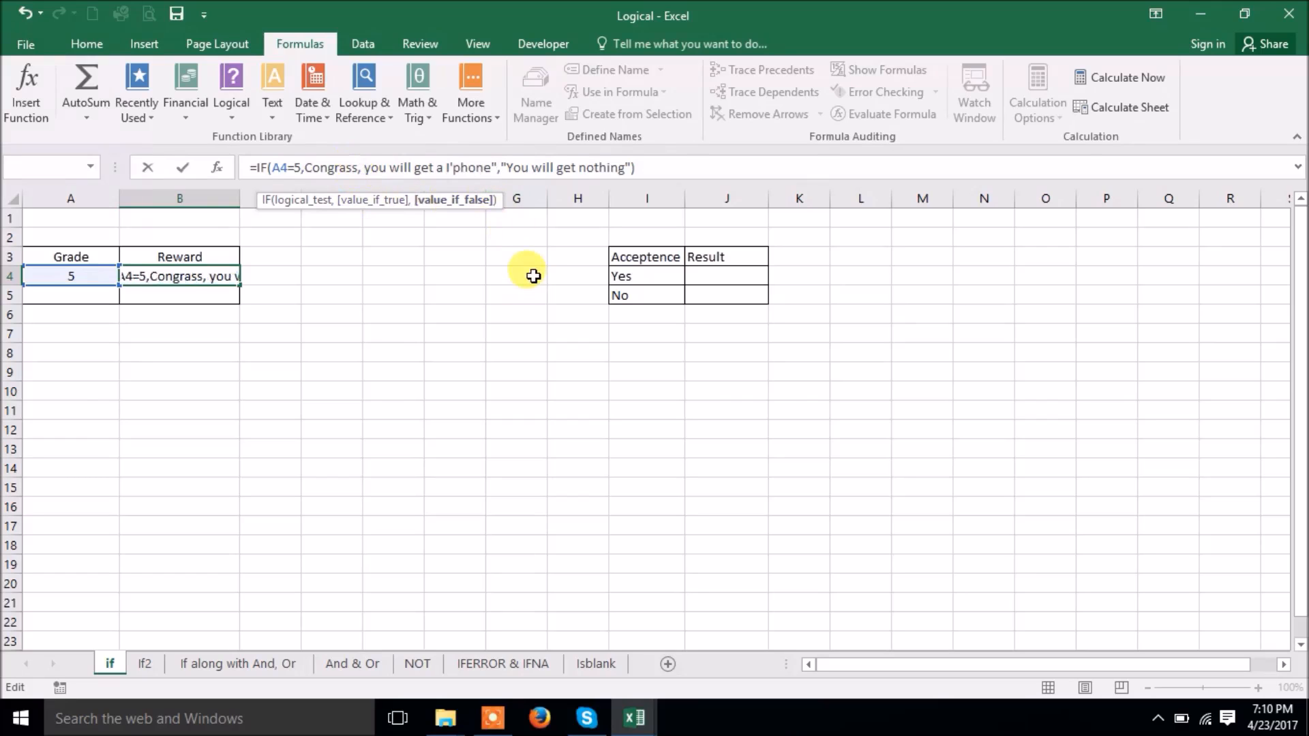
text(")
key(Return)
key(Return)
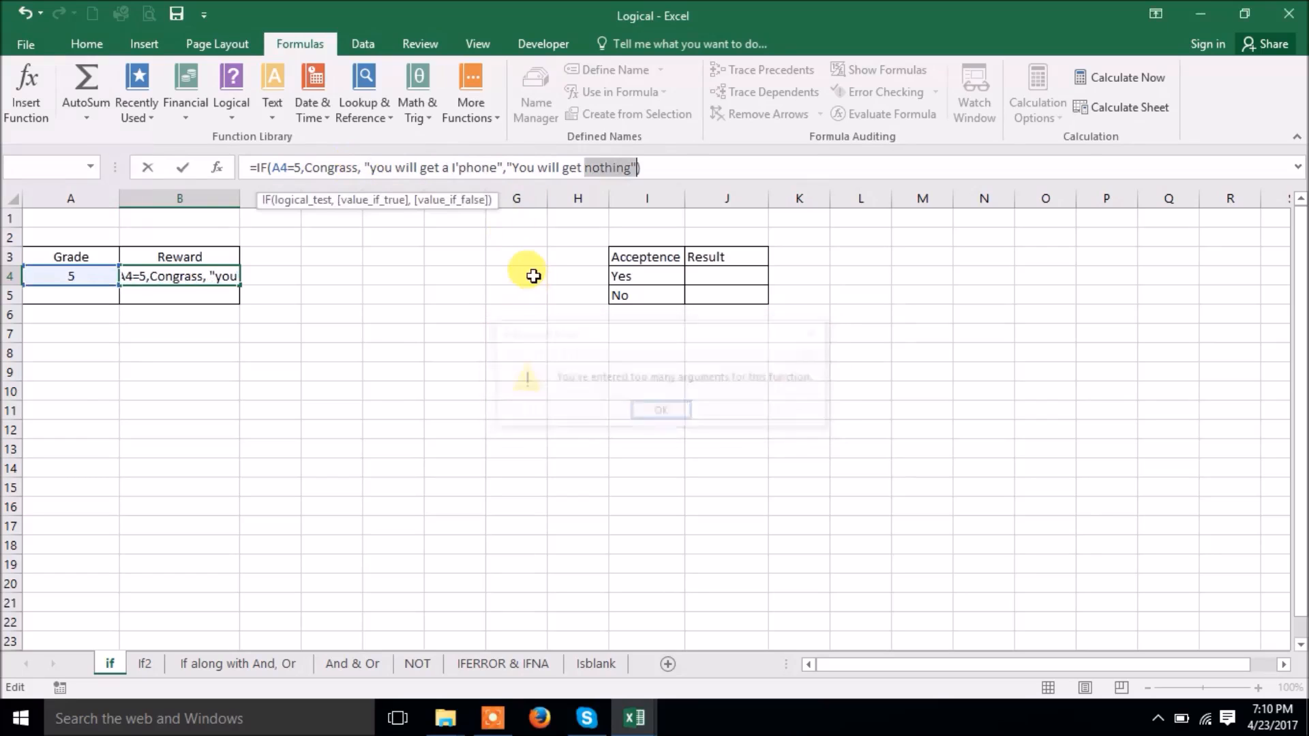
key(Escape)
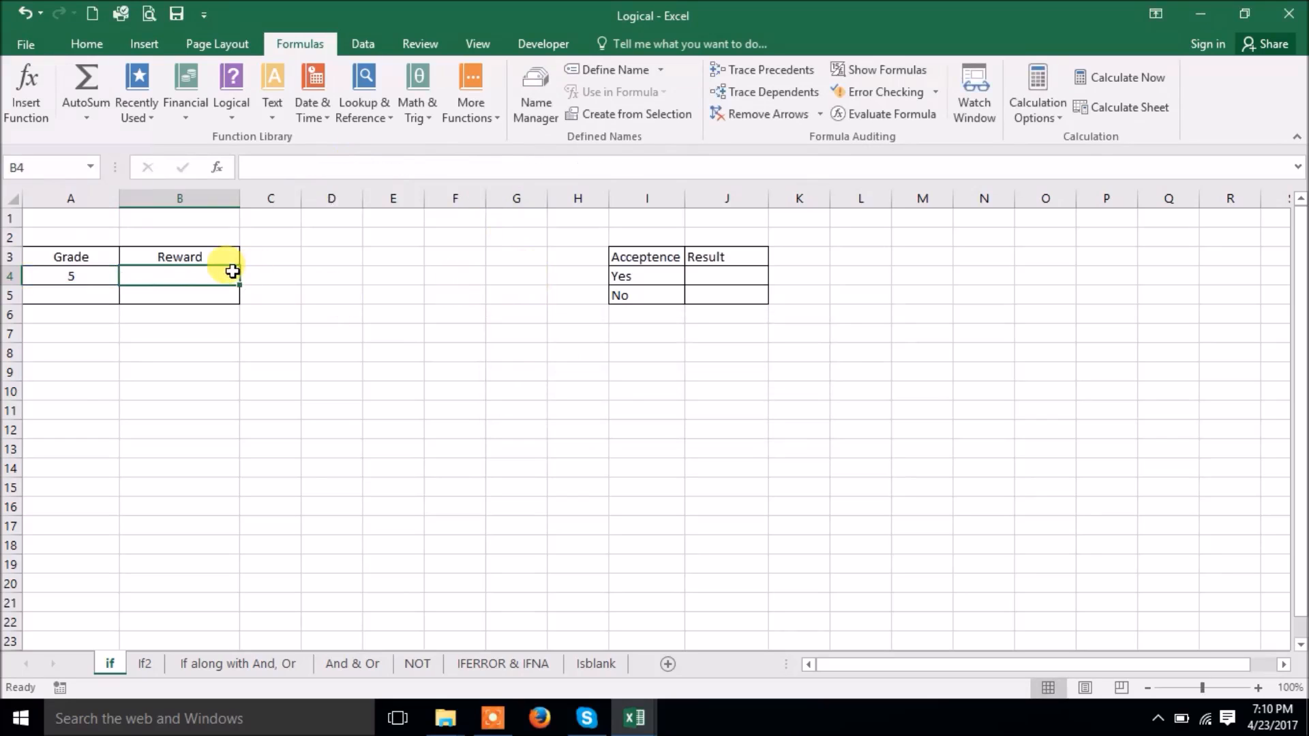
Insert a new IF function in Reward cell B4 with the logical test A4=5.
click(216, 167)
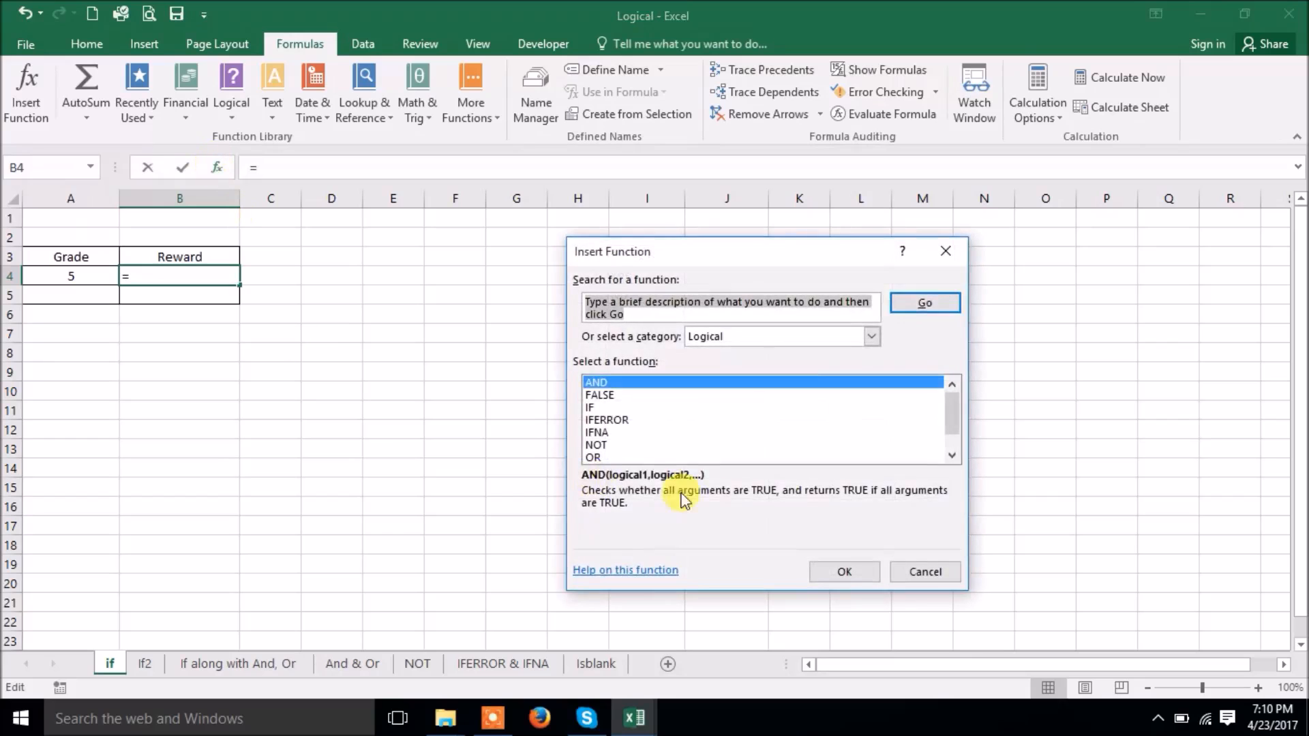
double_click(604, 408)
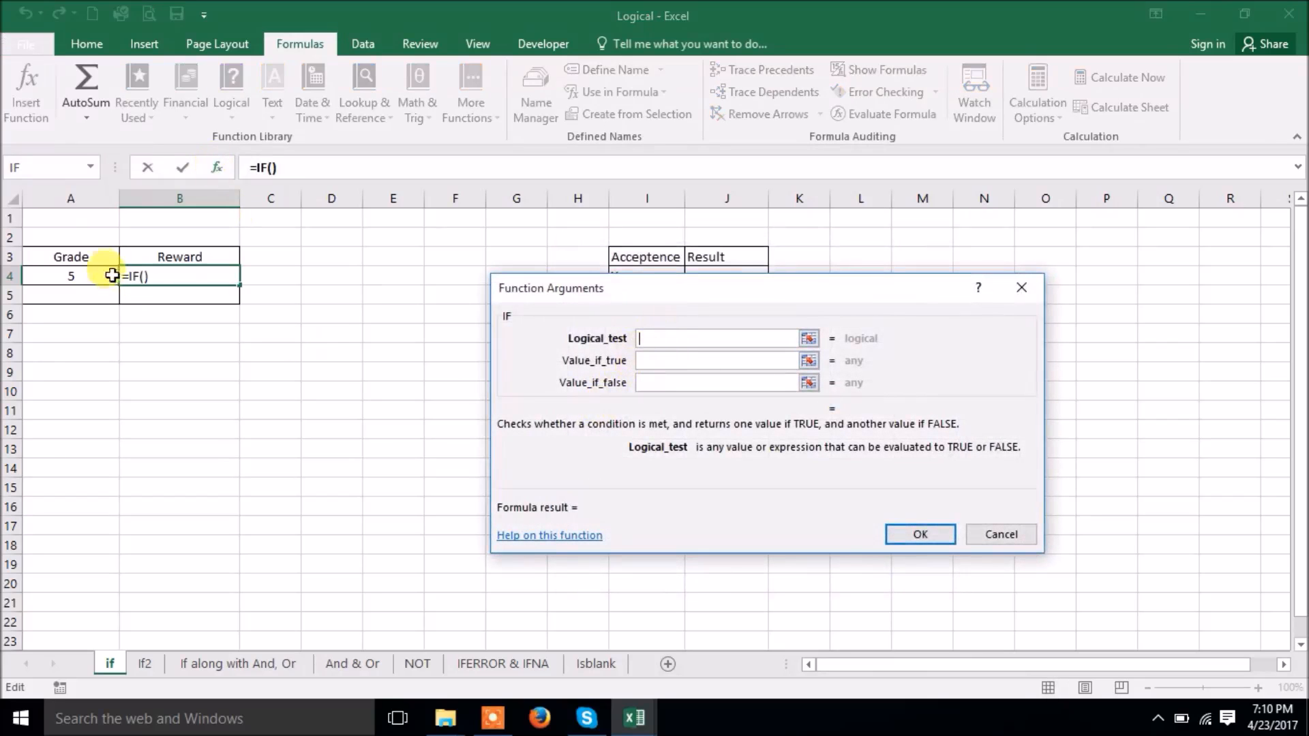
click(92, 269)
text(=)
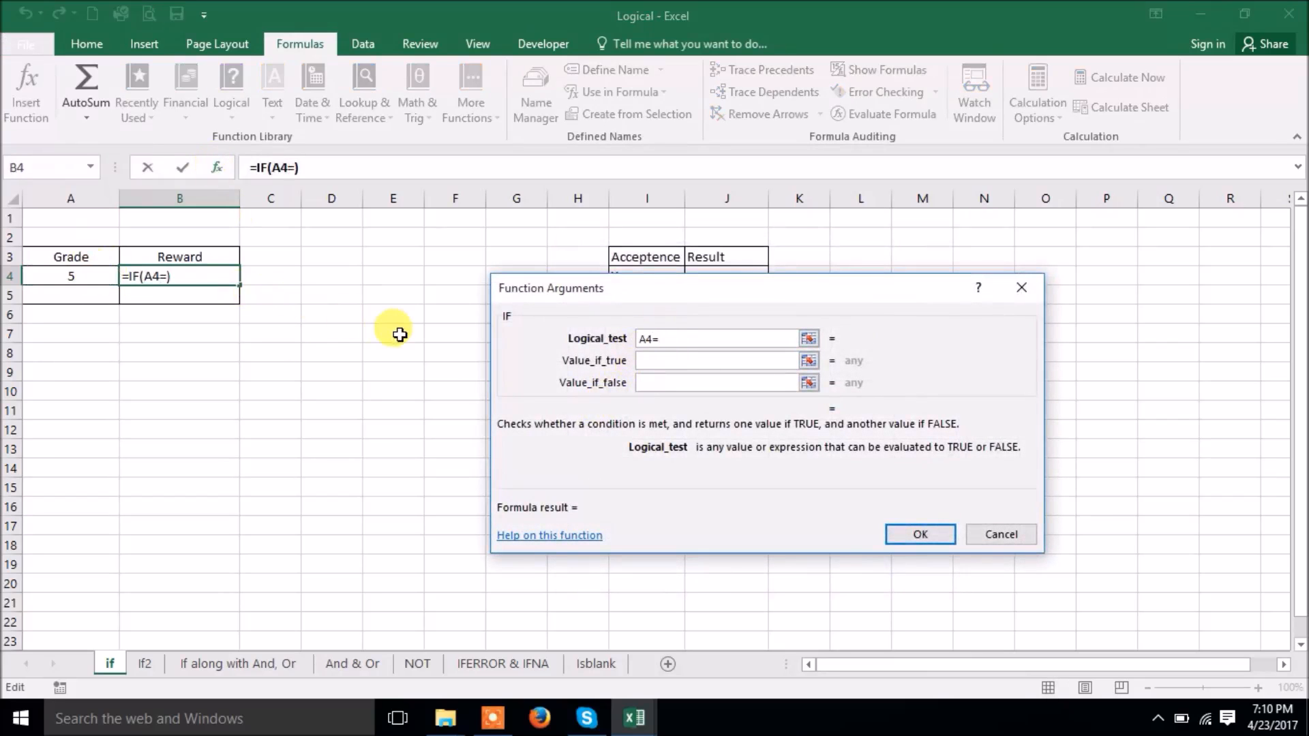
text(5)
Set the IF function's value if true to Congrass! You will get a I'Phone.
click(674, 360)
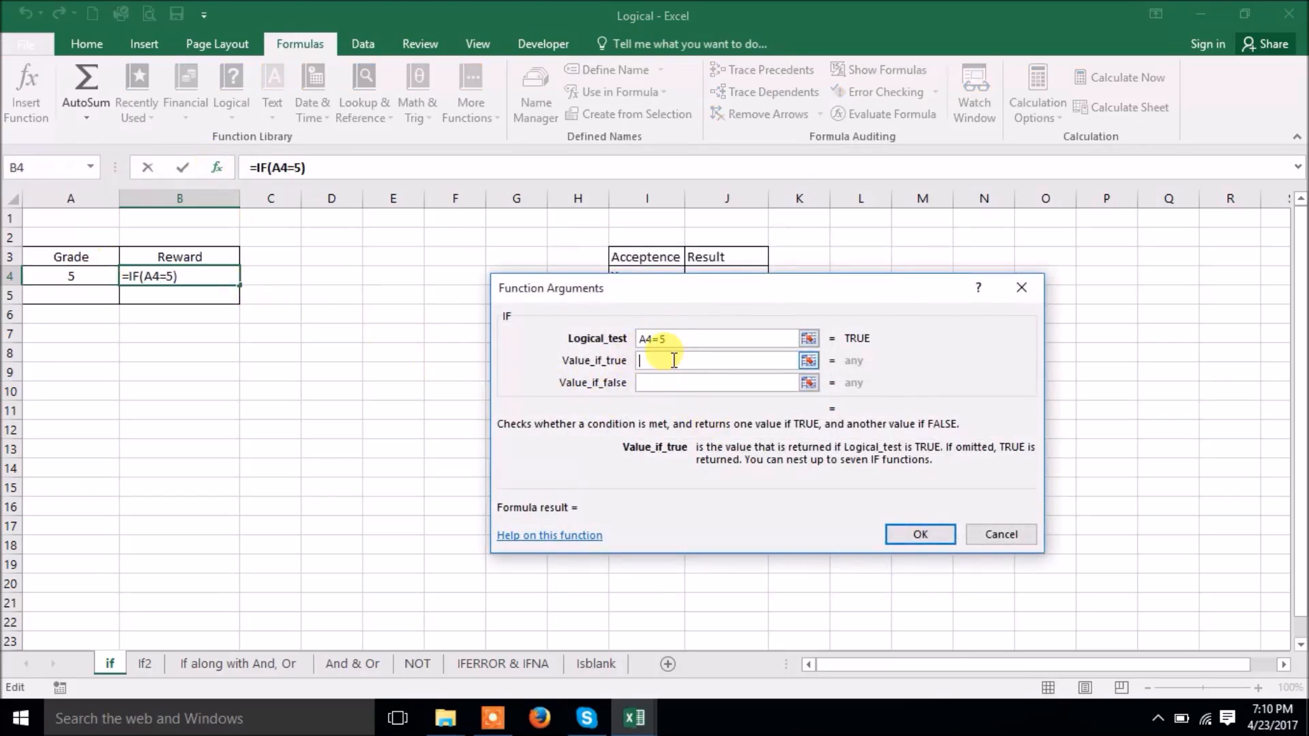
text(You)
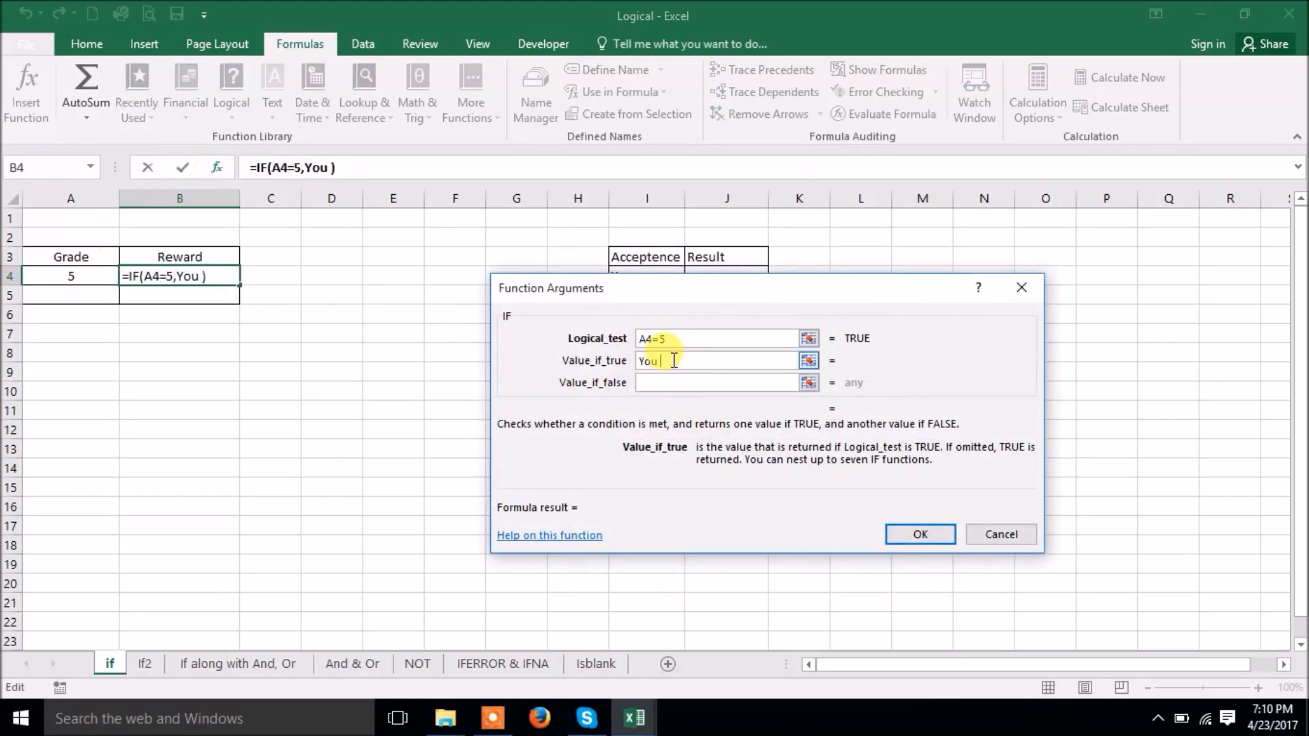
key(BackSpace)
key(BackSpace)
key(BackSpace)
text(Congrass)
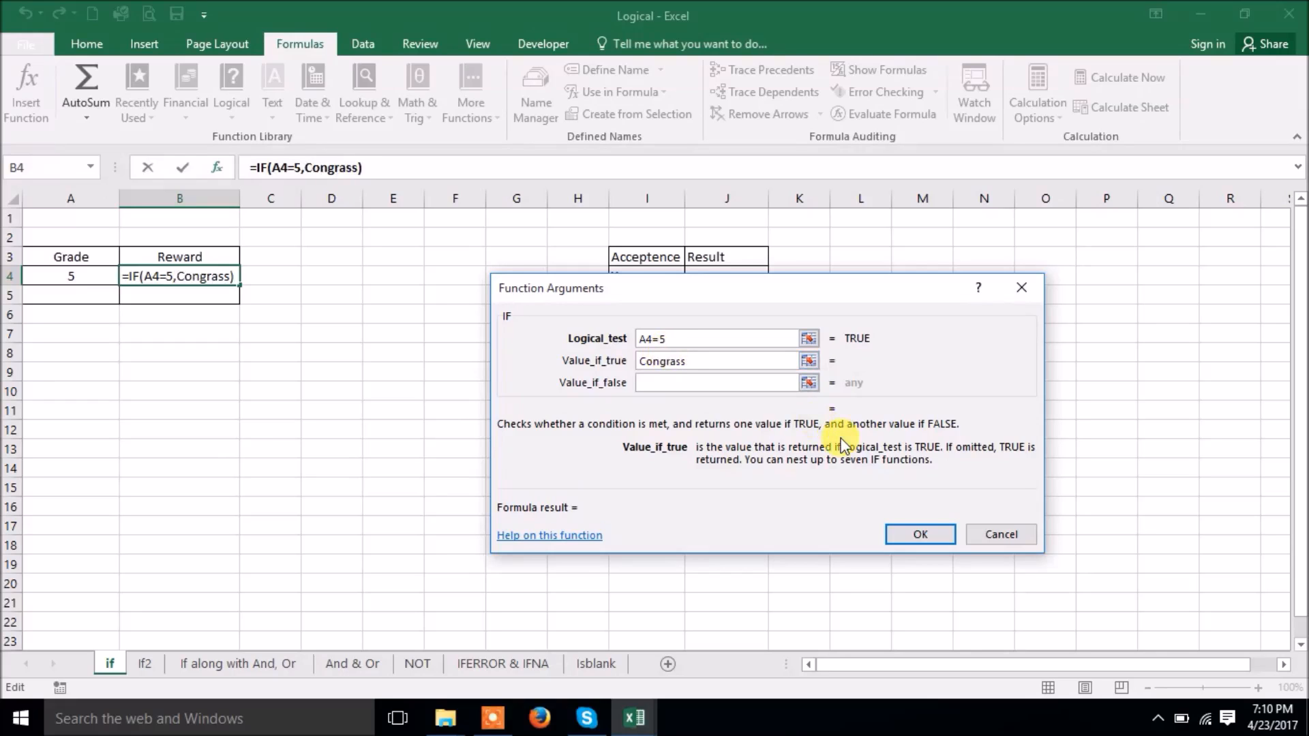
text(! yo)
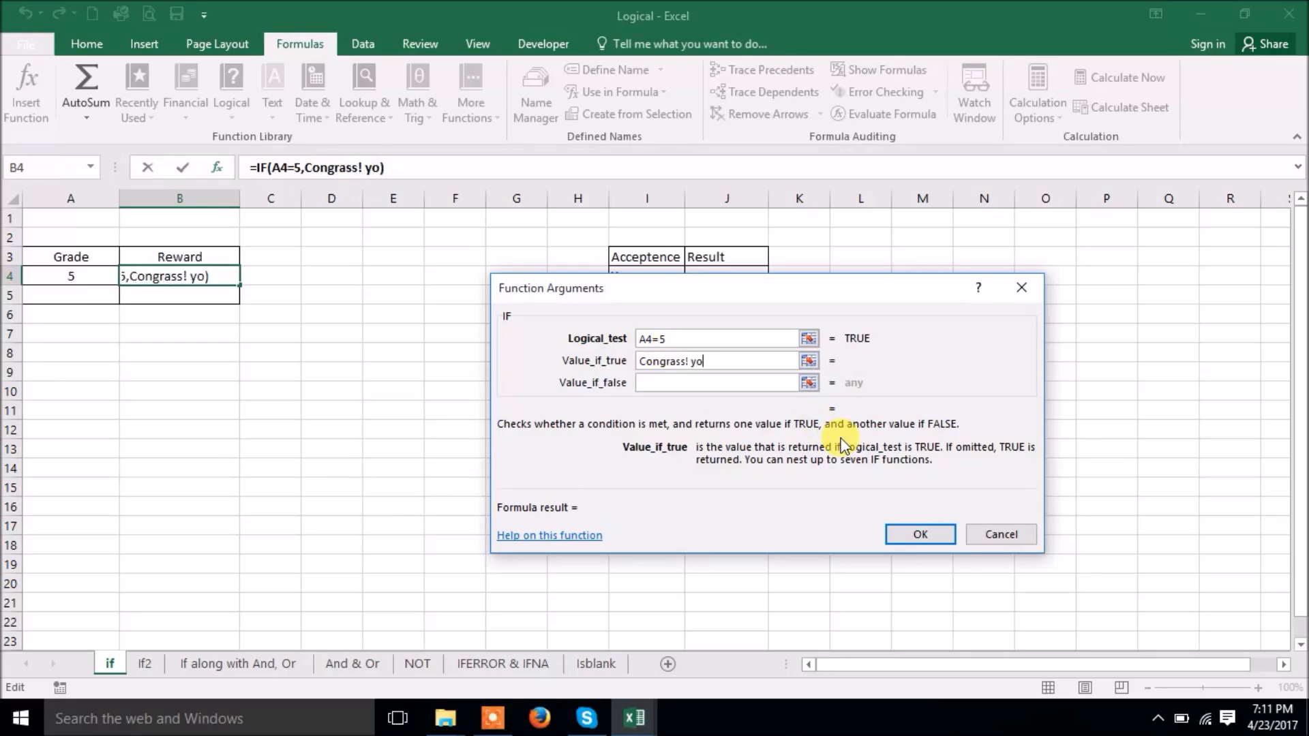
text(u will get)
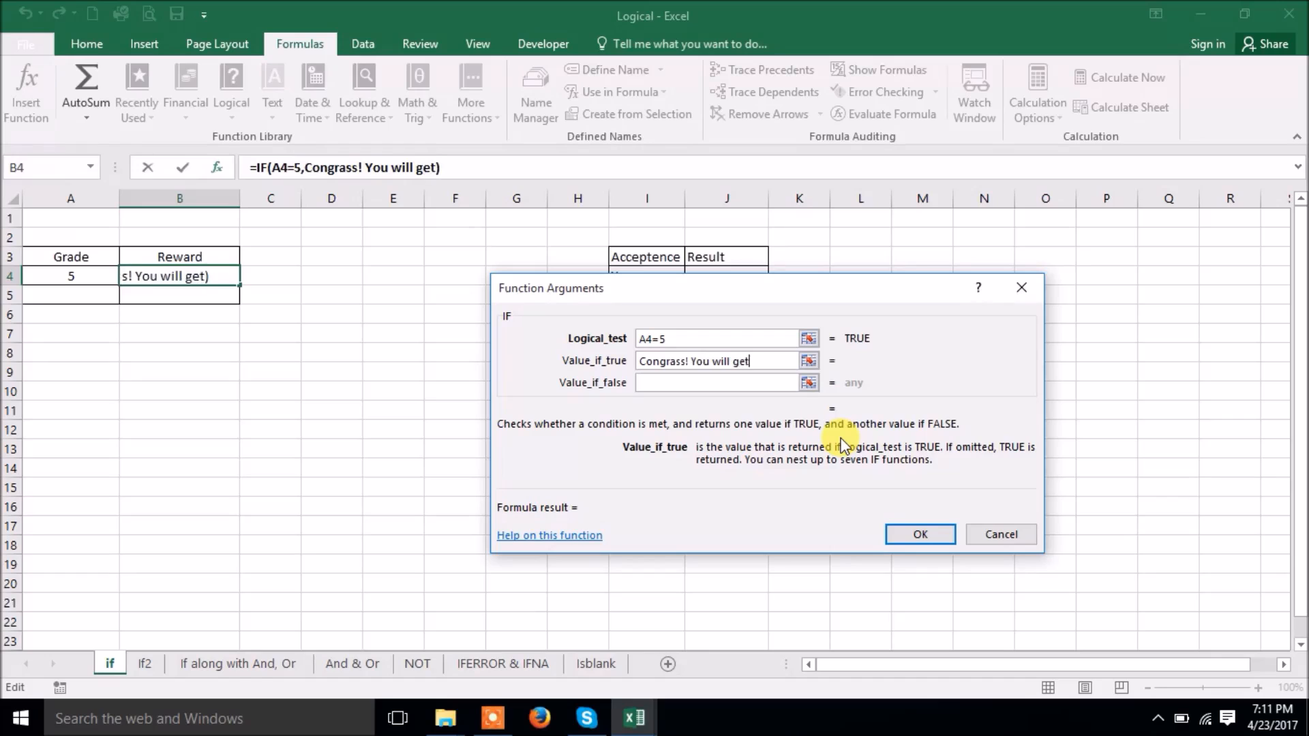
text( a I)
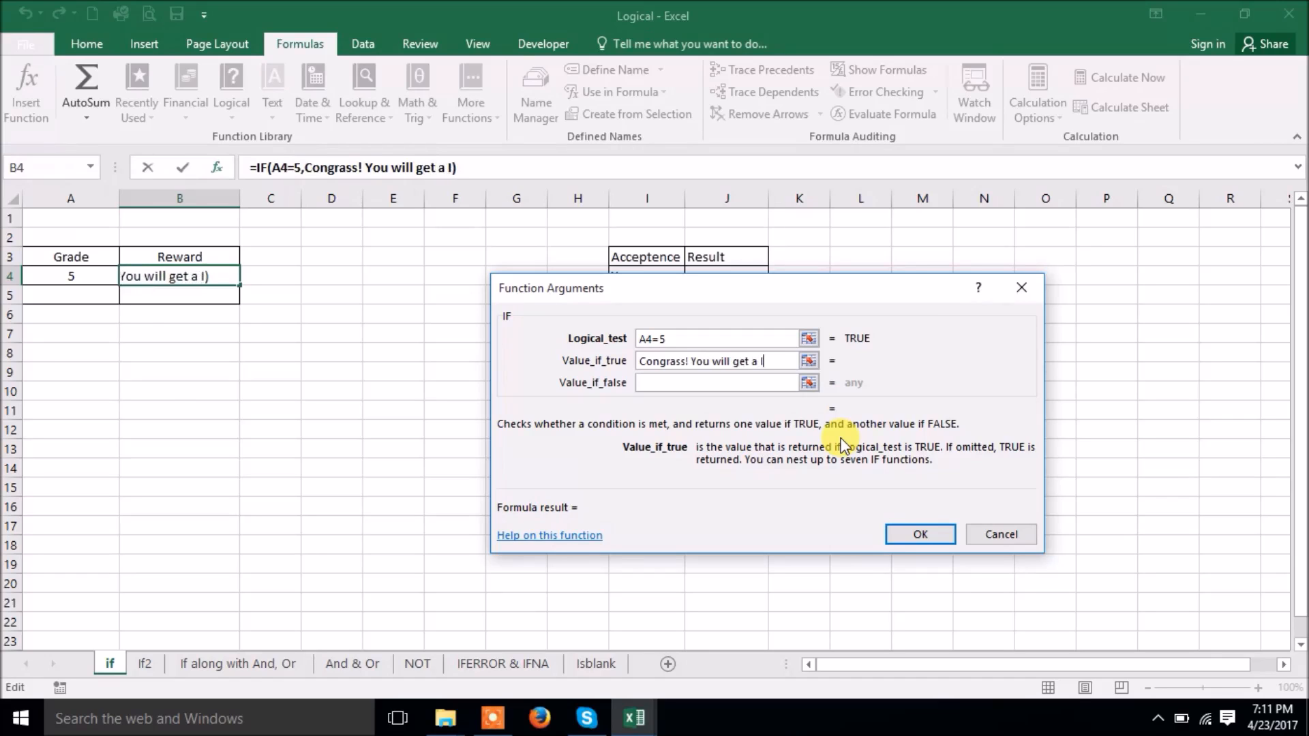
text('p)
key(BackSpace)
text(P)
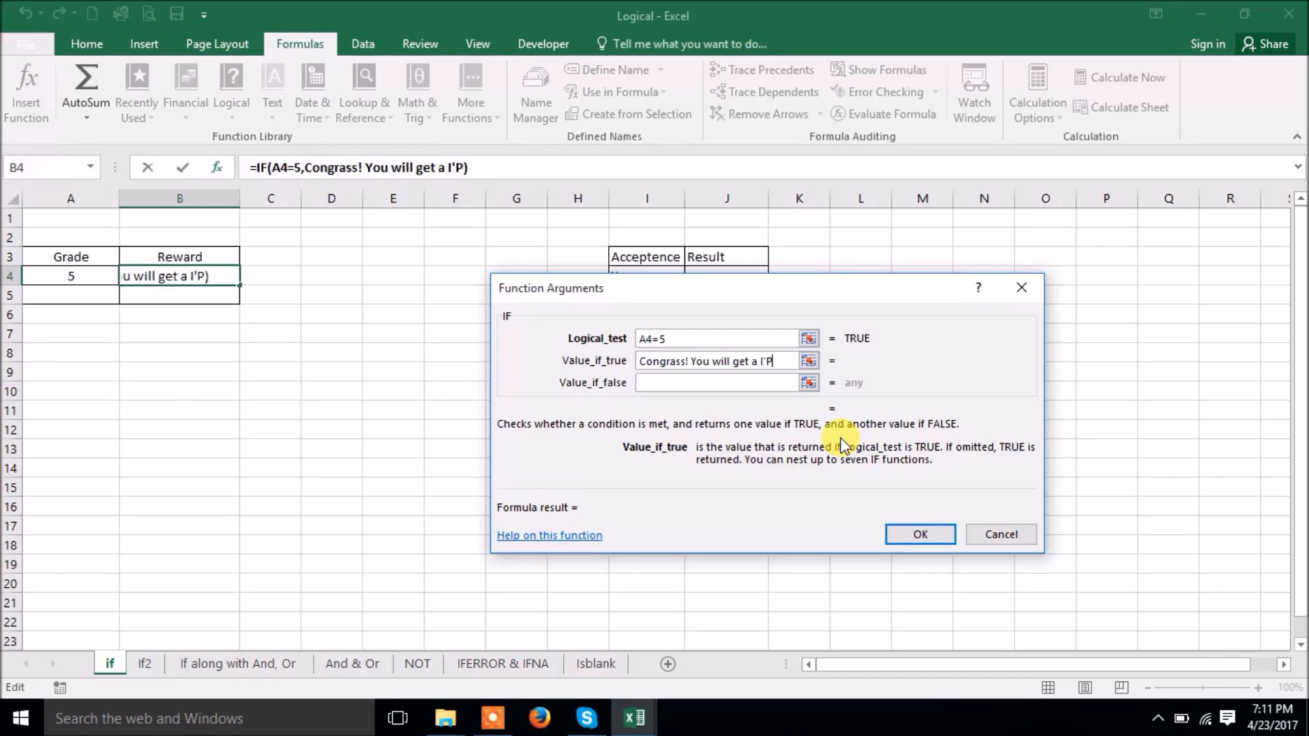
text(hone)
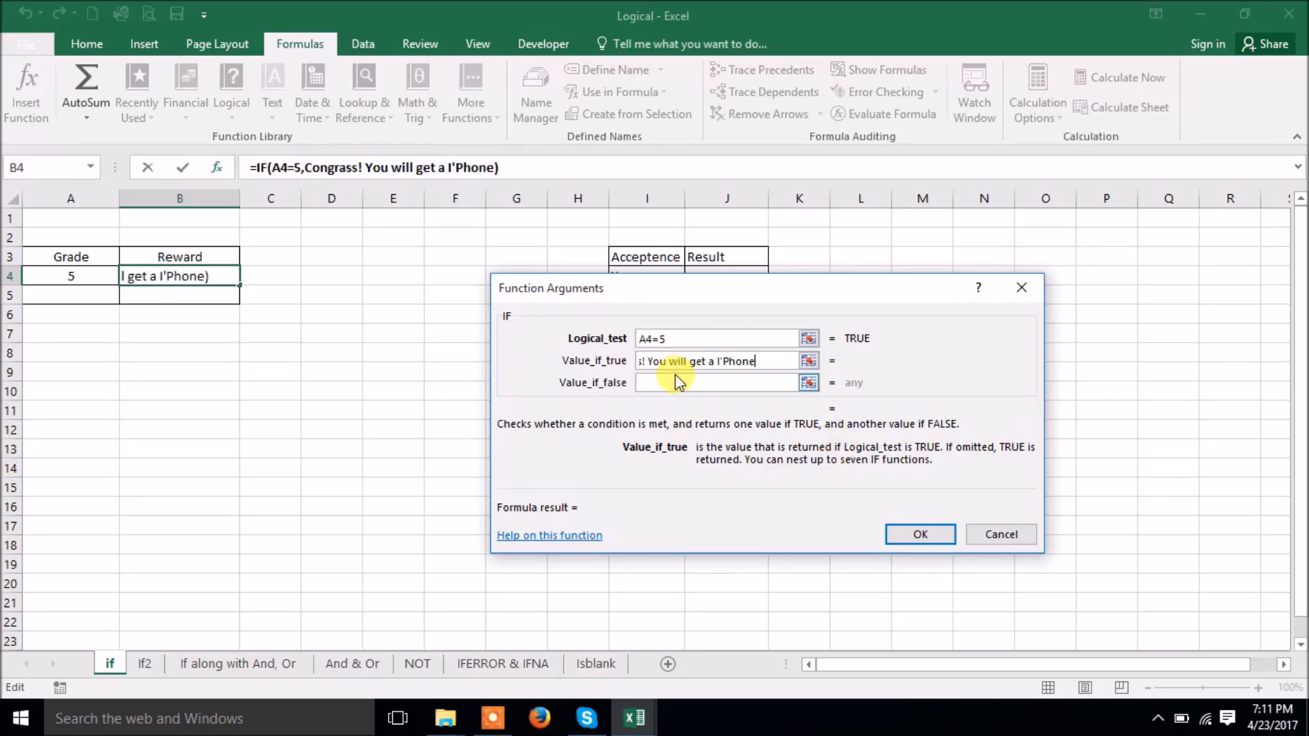
Set the IF function's value if false to "Shame on you", insert the formula in B4, and autofit column B's width.
click(697, 387)
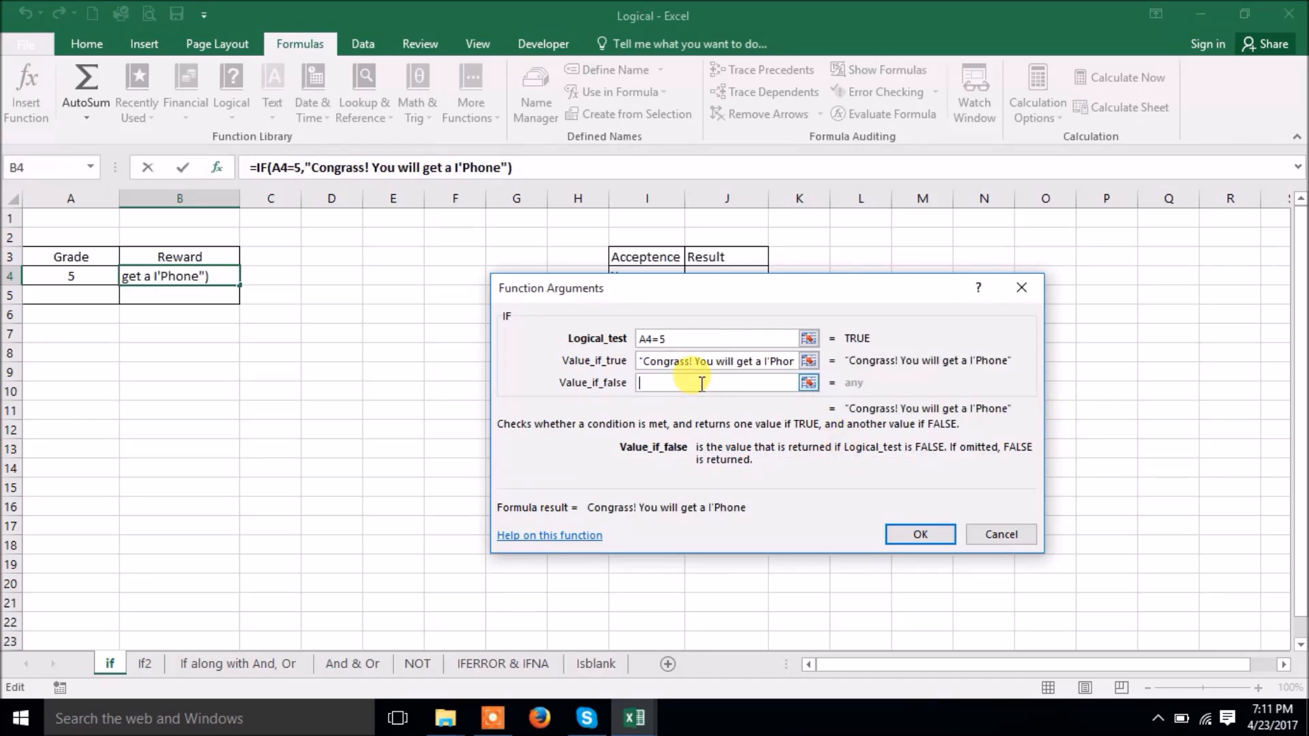
text(")
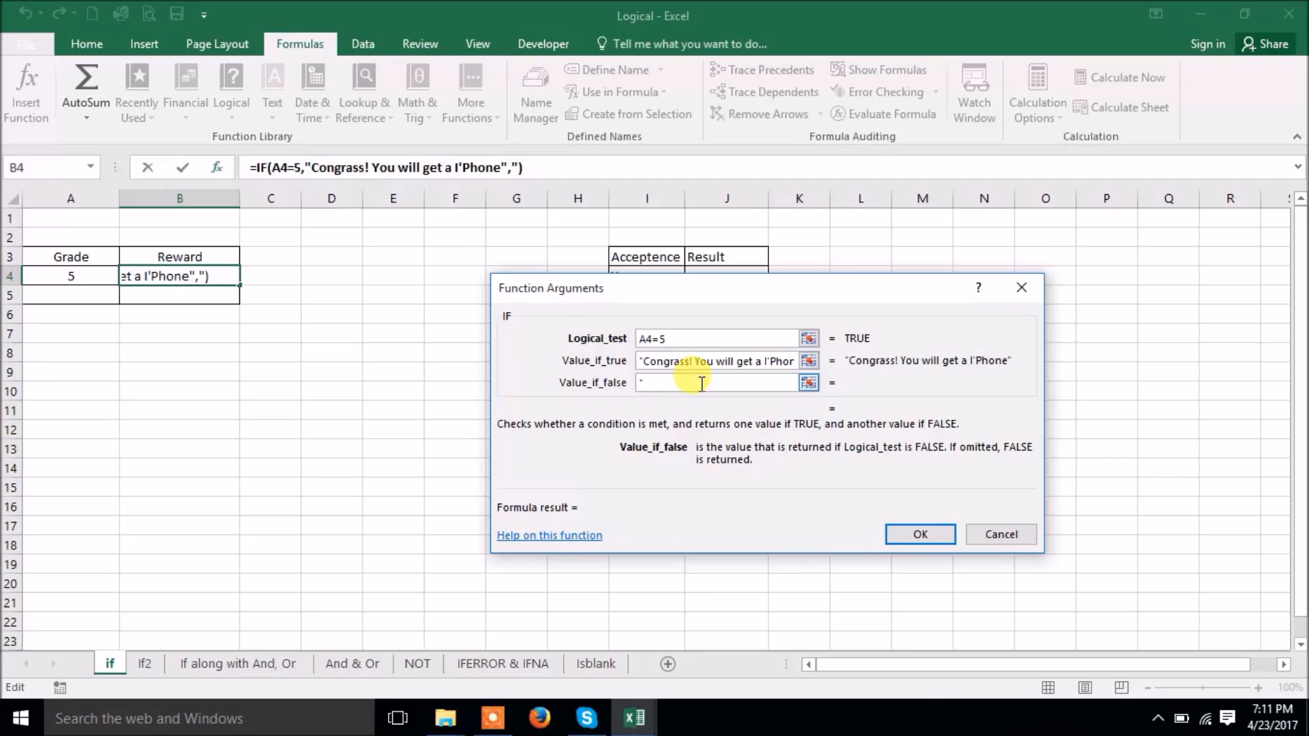
text(Shame o)
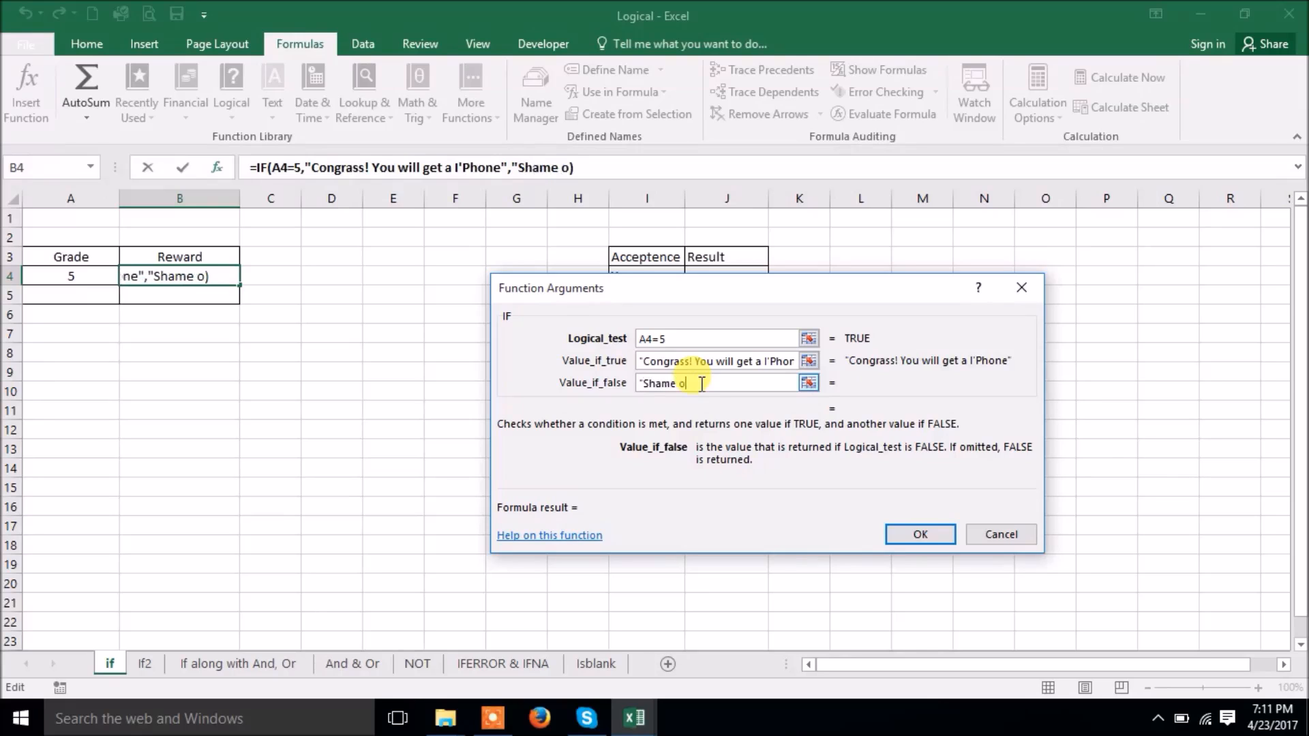
text(n you)
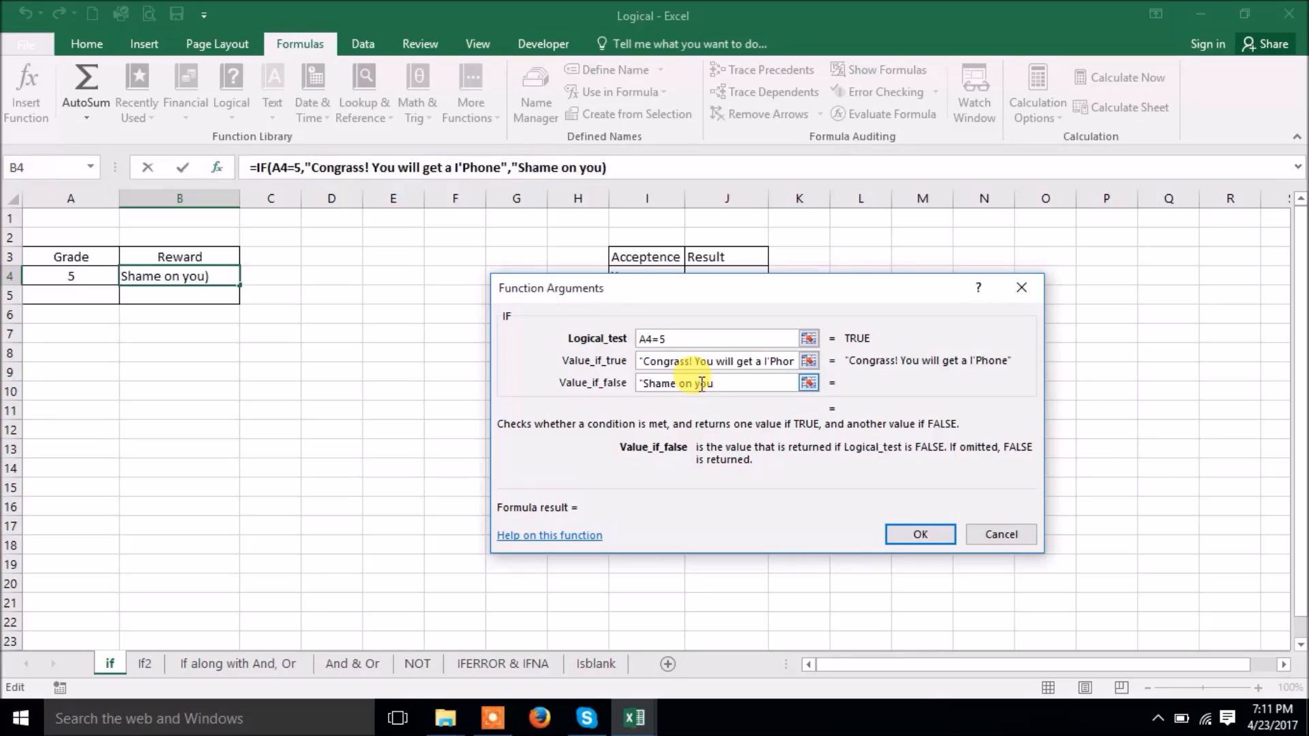
text(")
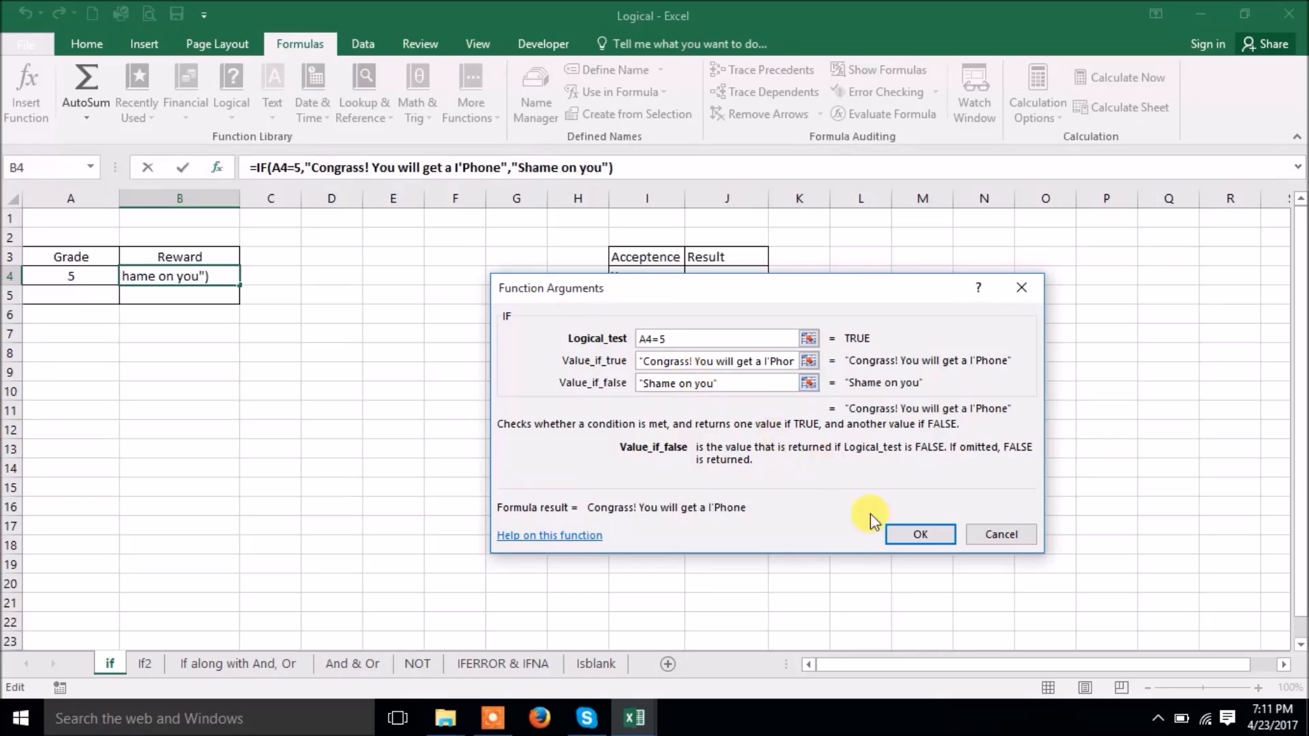
click(900, 534)
click(516, 467)
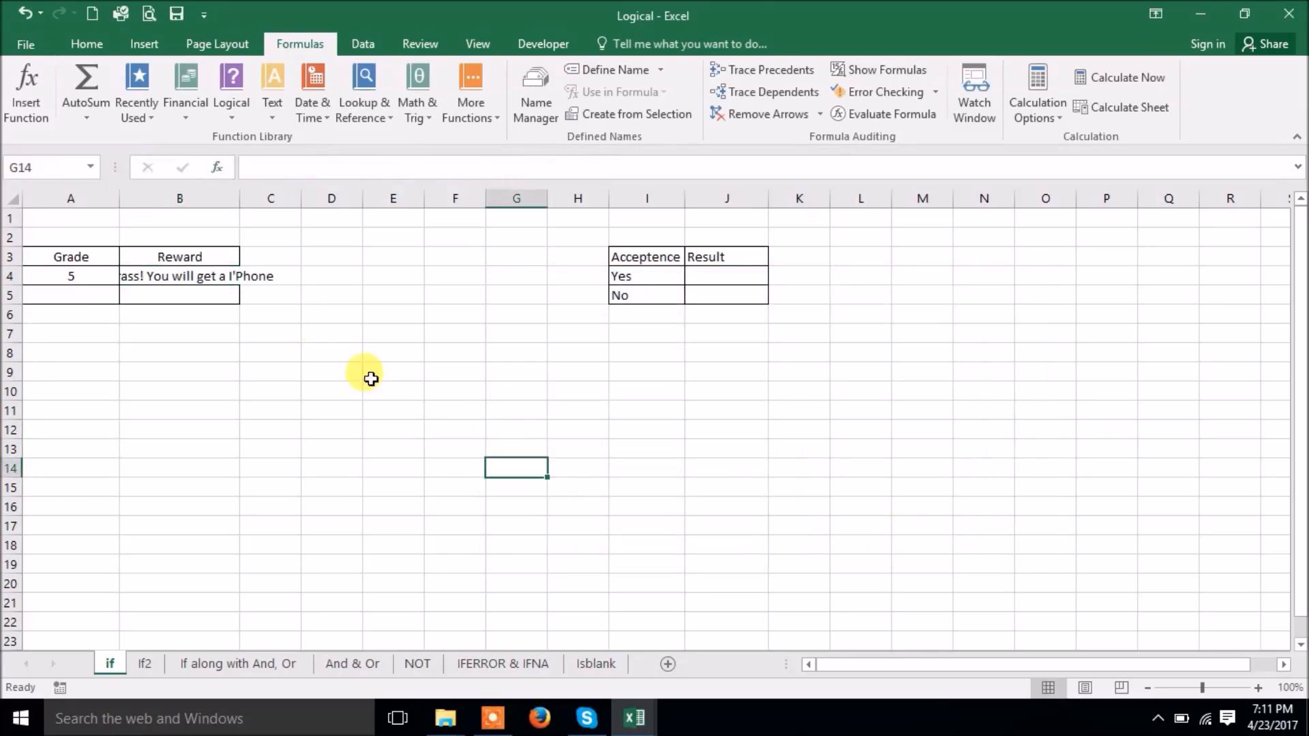
double_click(240, 197)
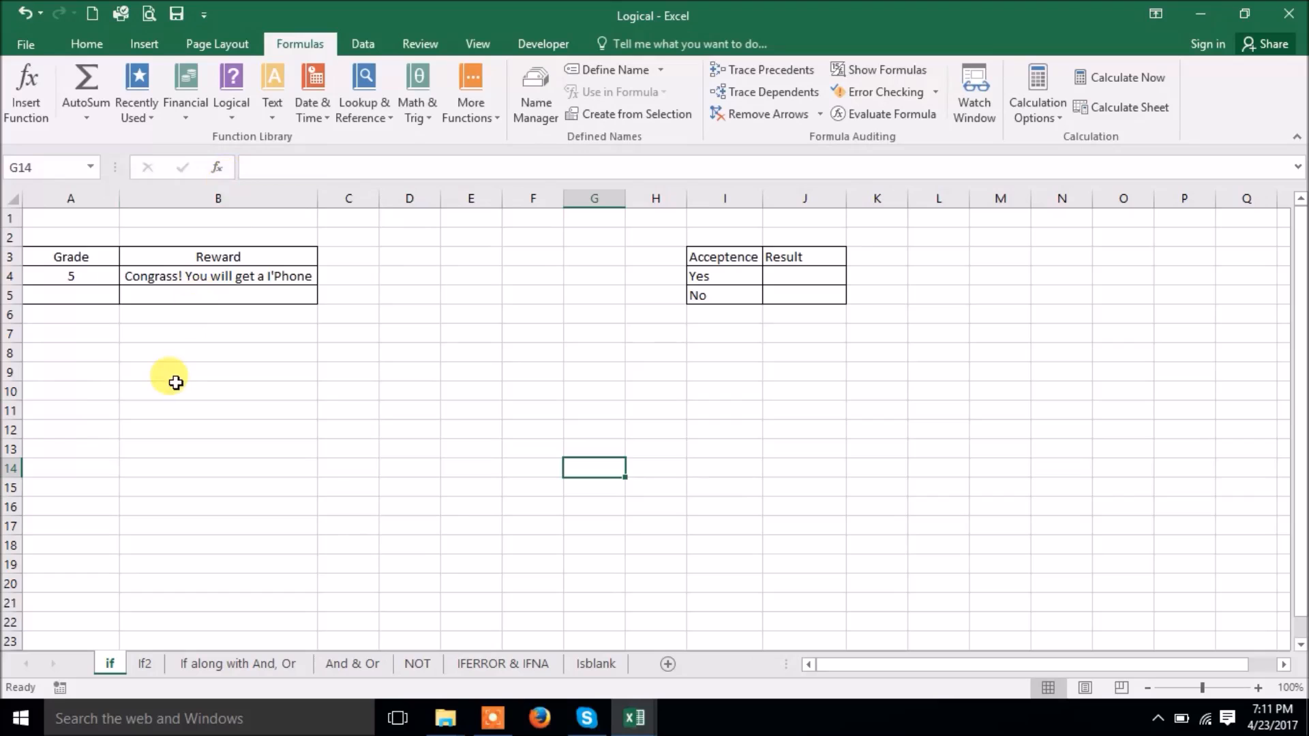
Test the Reward formula with a grade of 3 in A4, and undo that grade change.
click(65, 277)
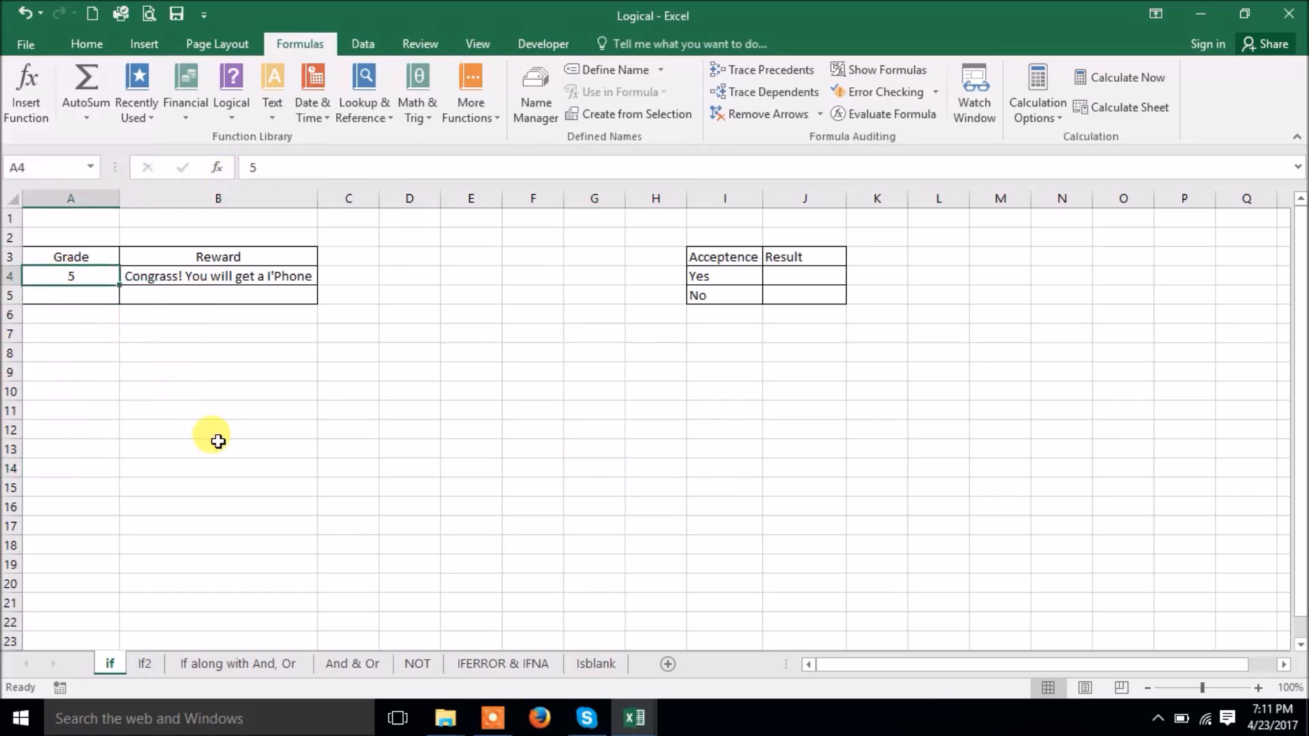
text(3)
click(355, 409)
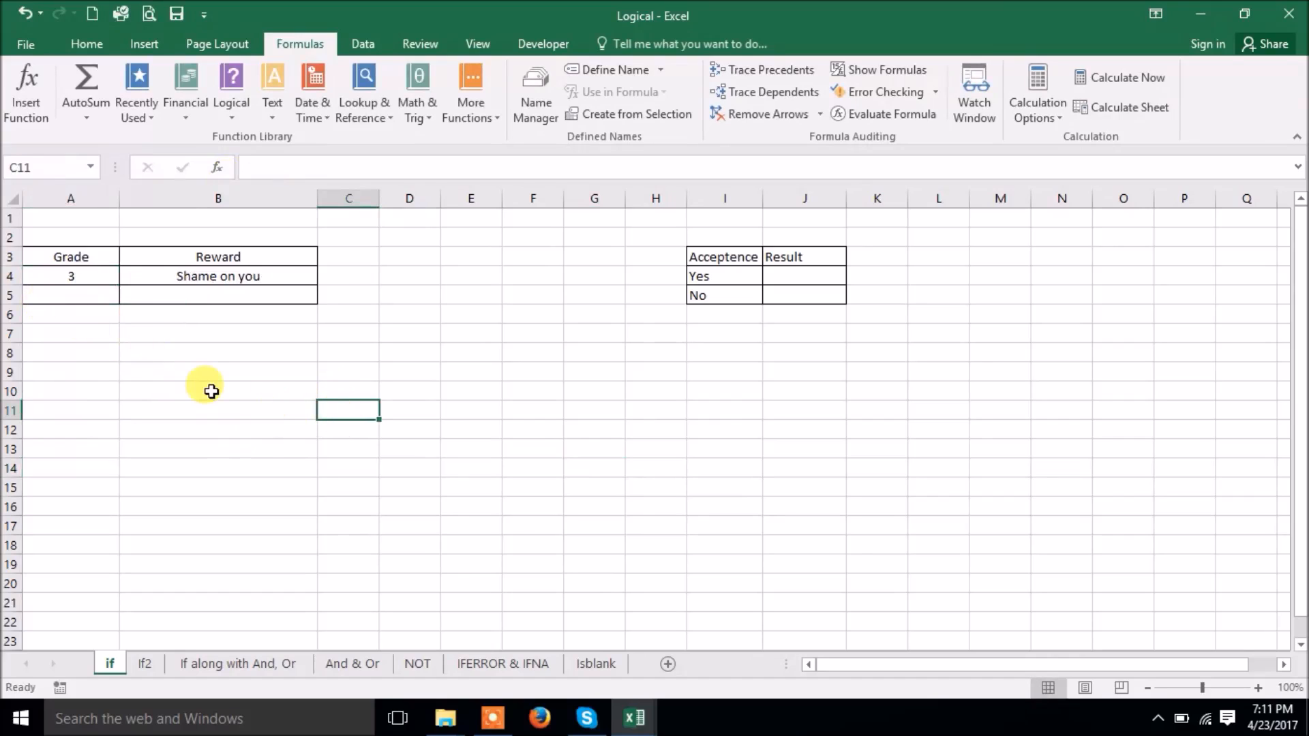
key(ctrl+z)
Enter Yes as the grade in cell A5.
click(58, 296)
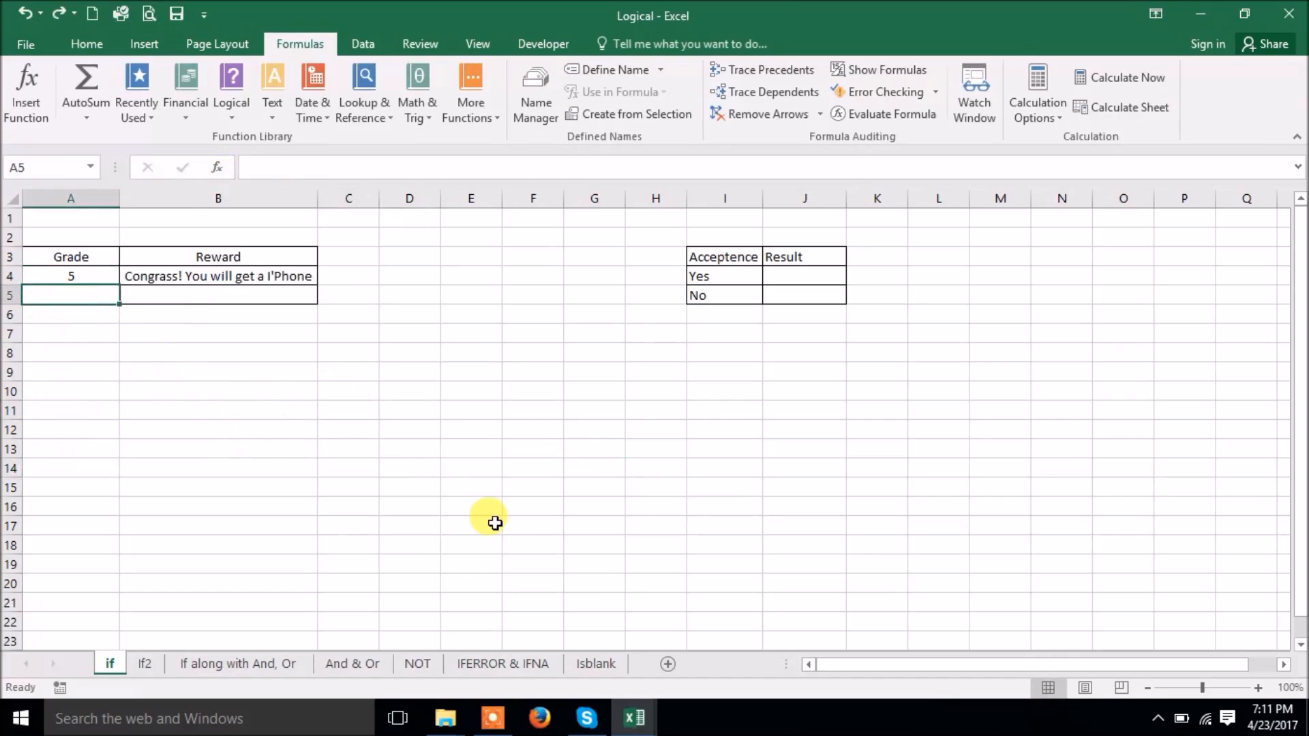
text(Yes)
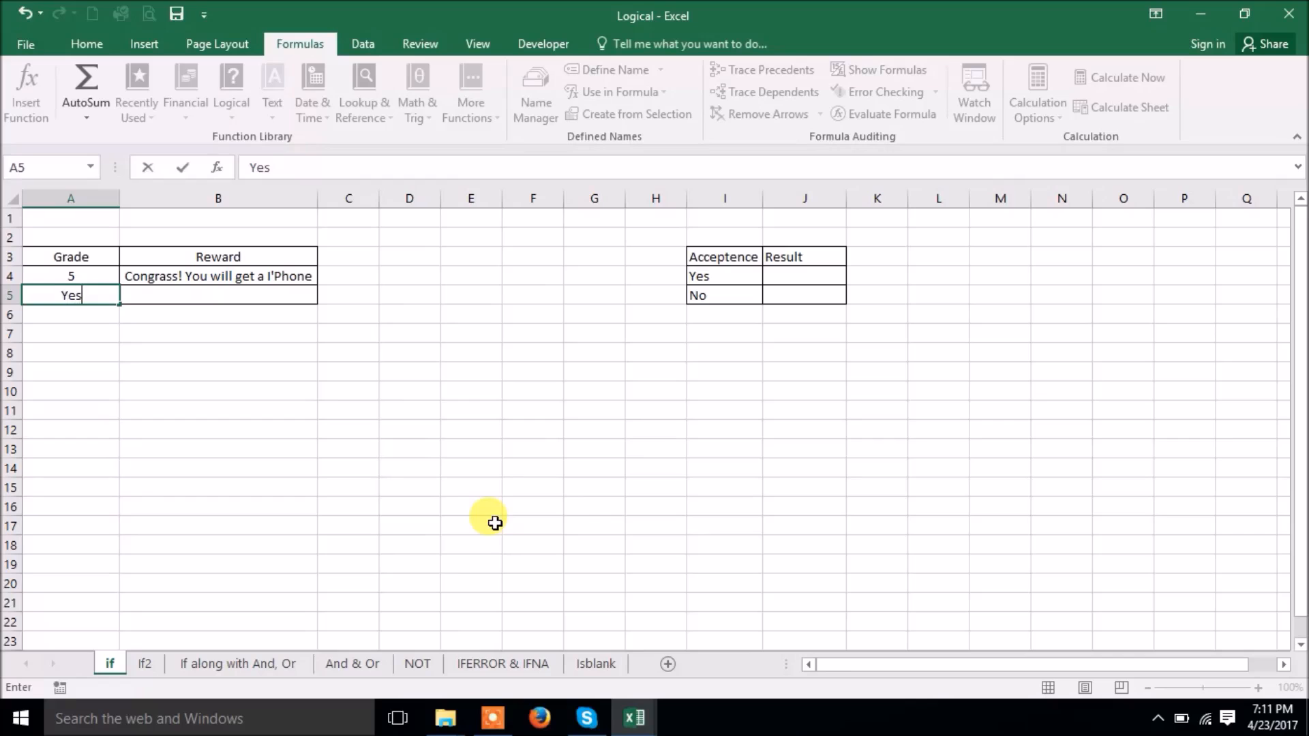
click(456, 469)
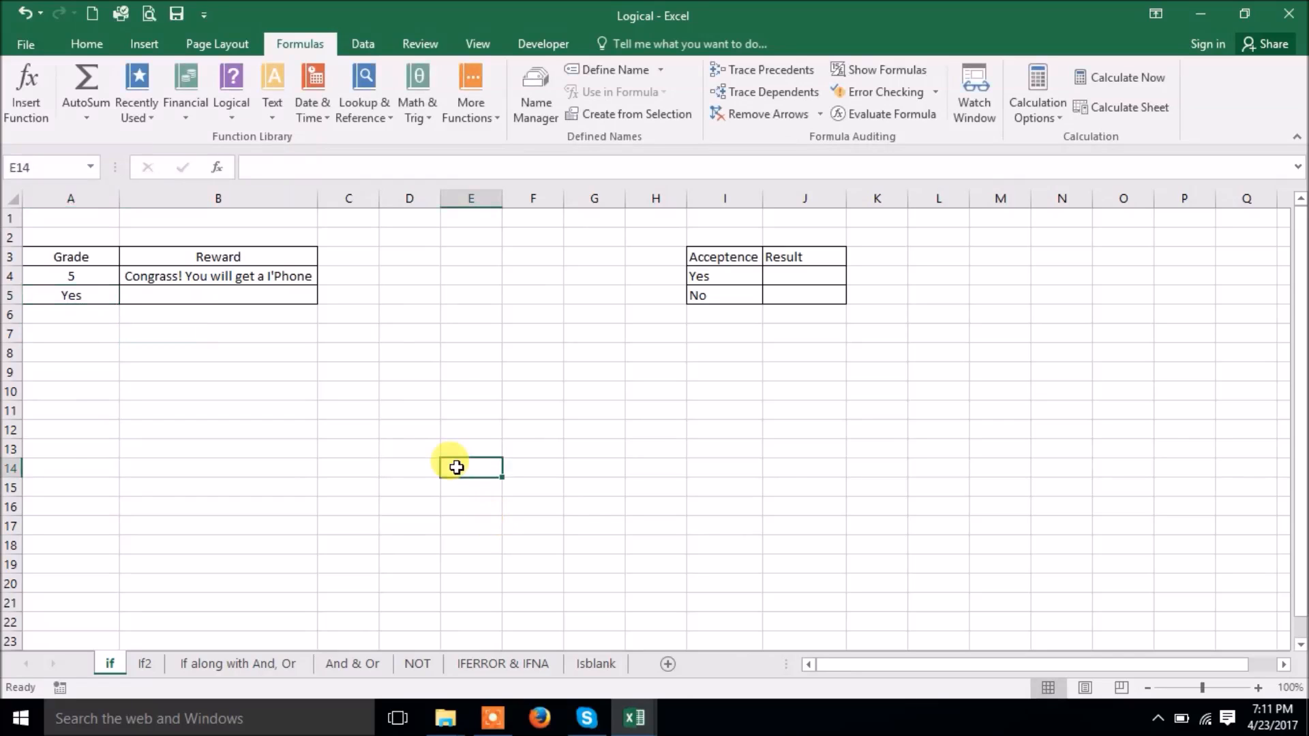
Start an IF formula in Reward cell B5 with the logical test A5="Yes".
click(194, 297)
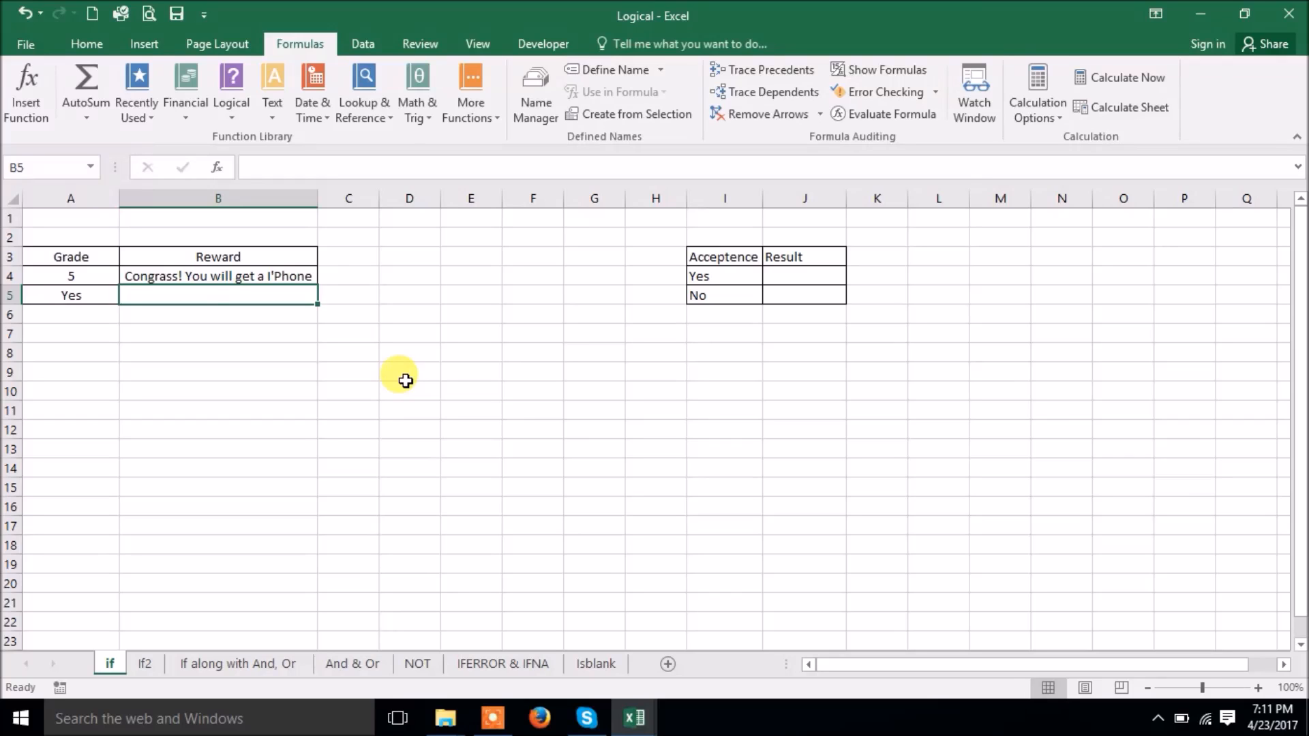
text(=if)
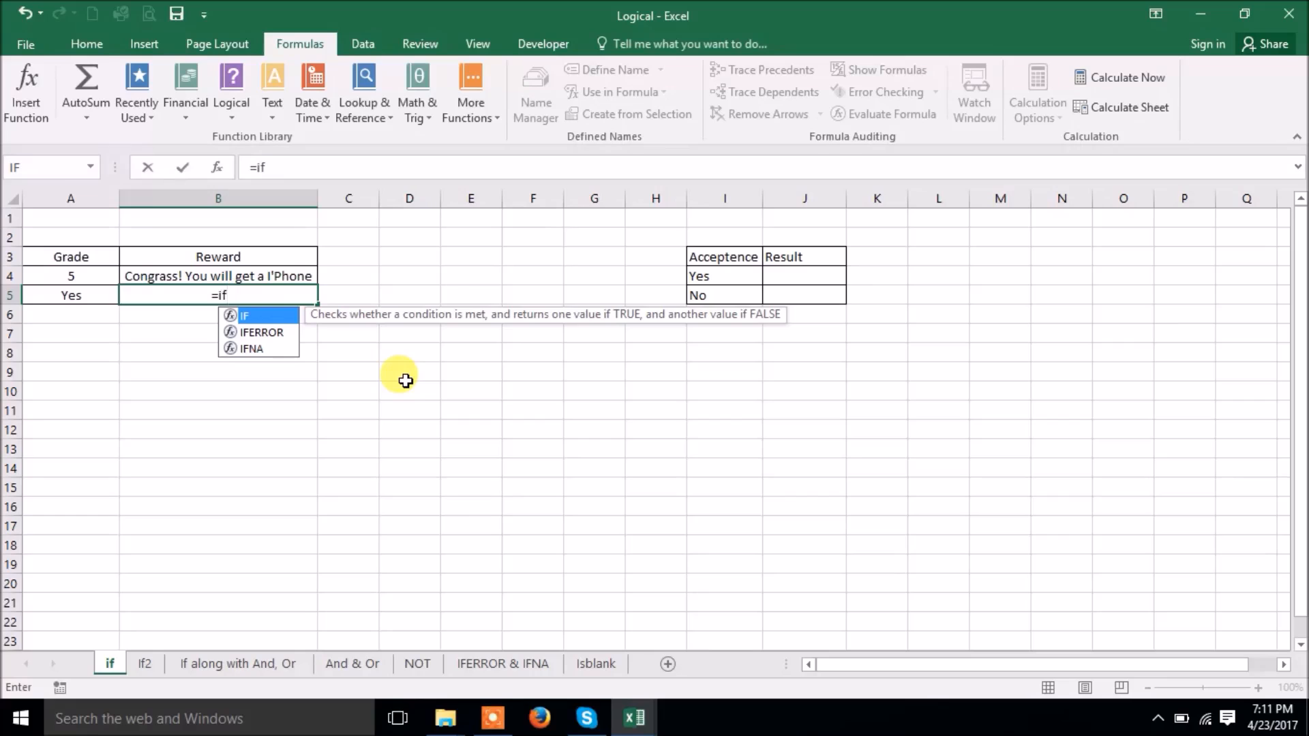
key(Tab)
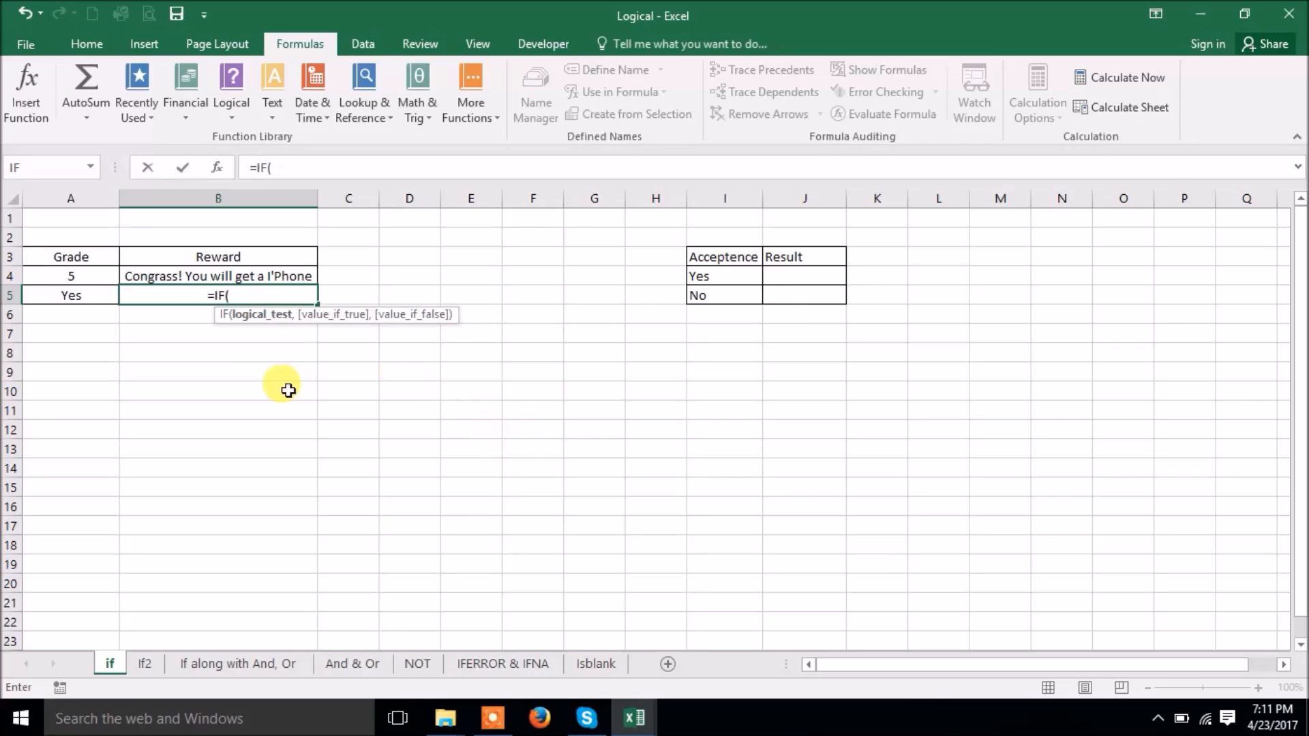
click(106, 306)
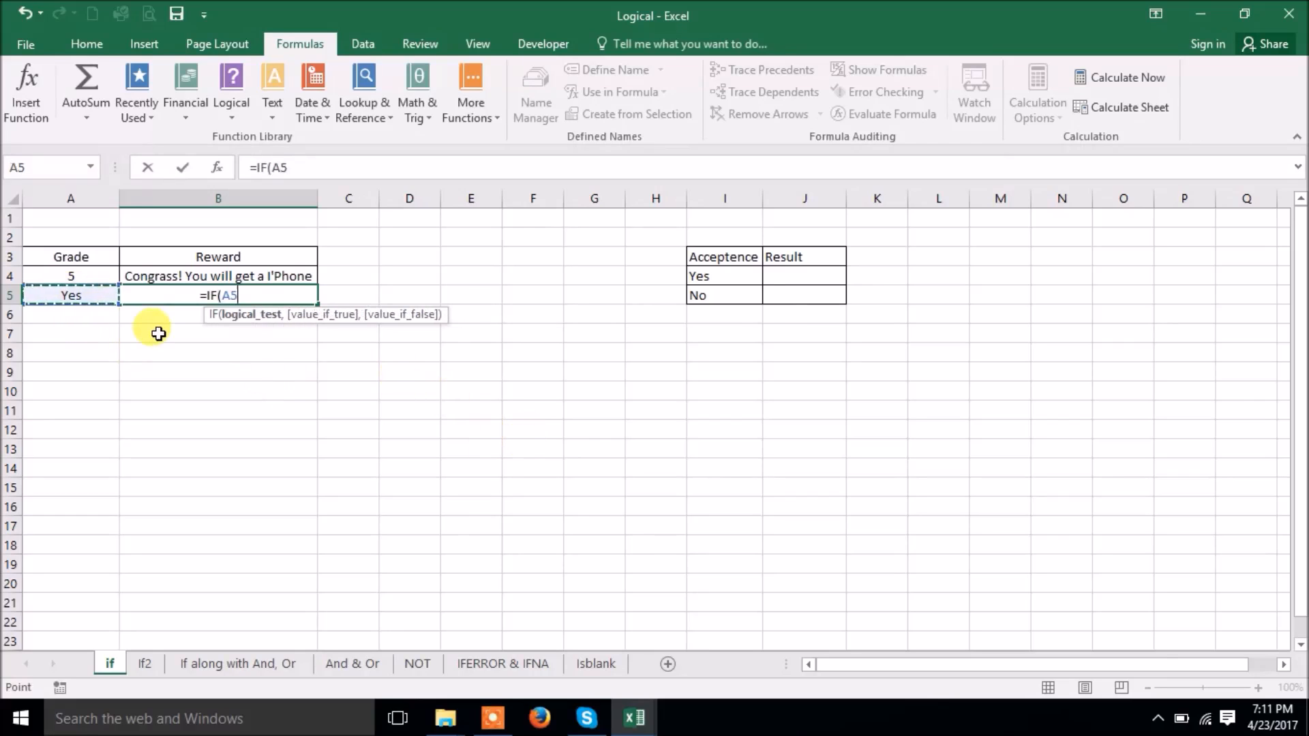
text(=)
text("Y)
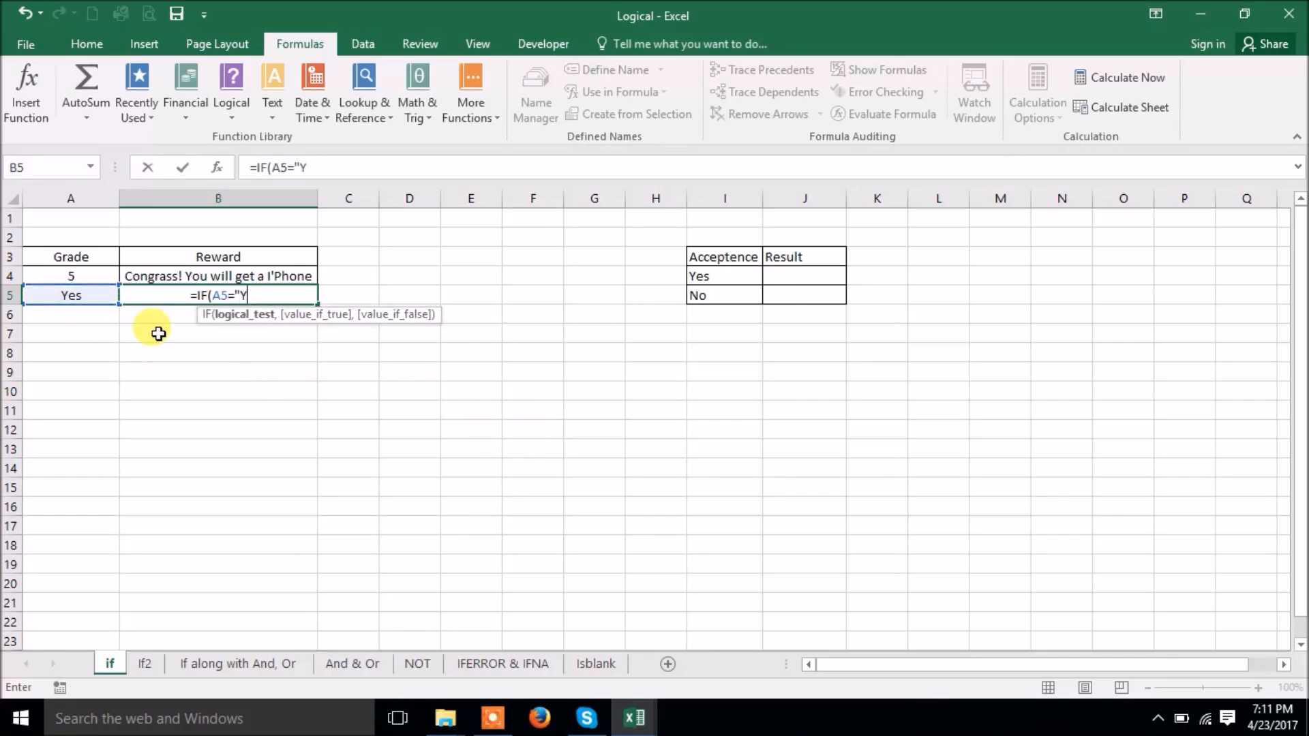
text(es")
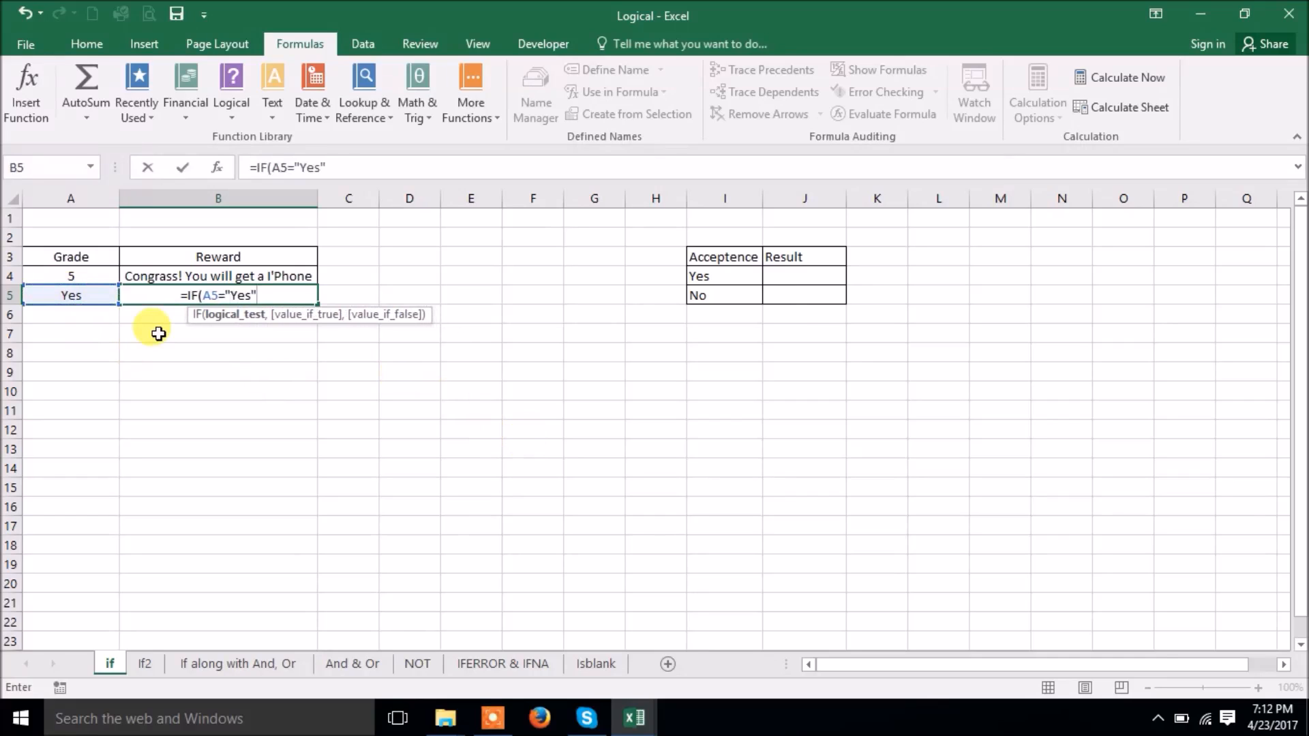
text(,)
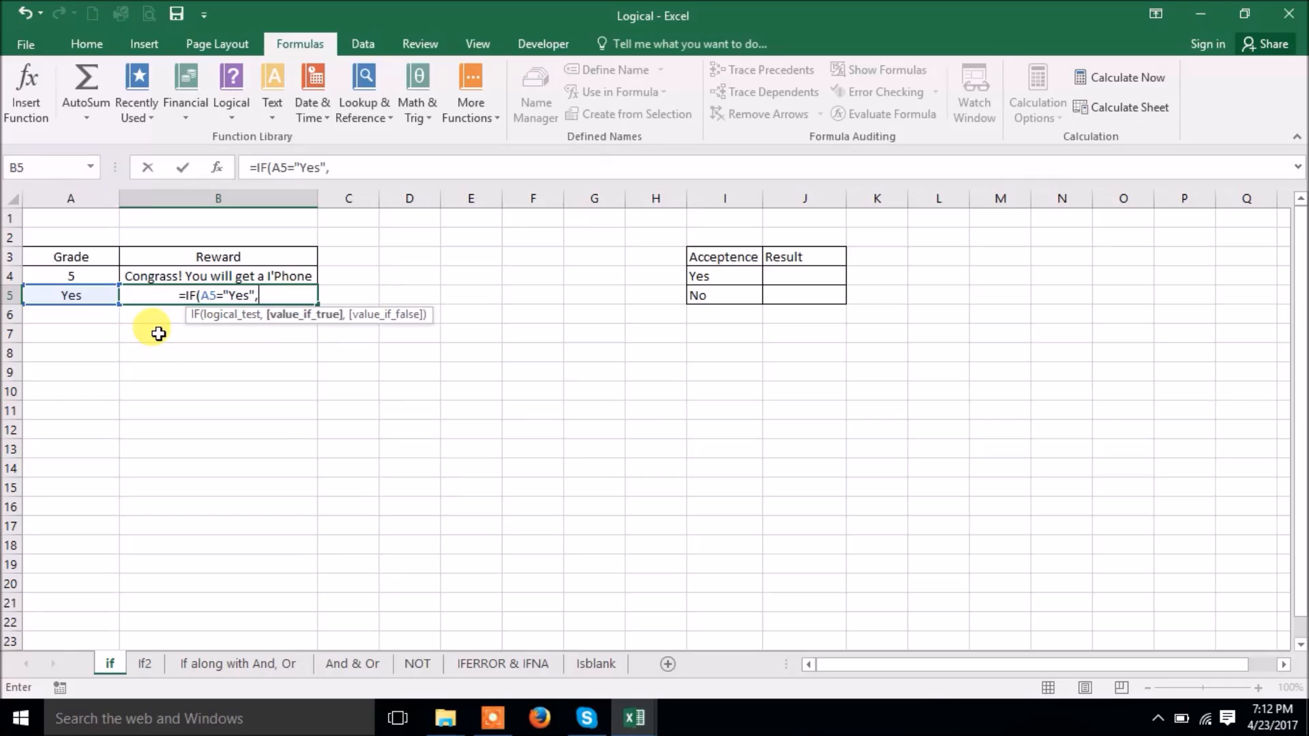
Give the B5 formula the value if true "I will go to your home".
text("I w)
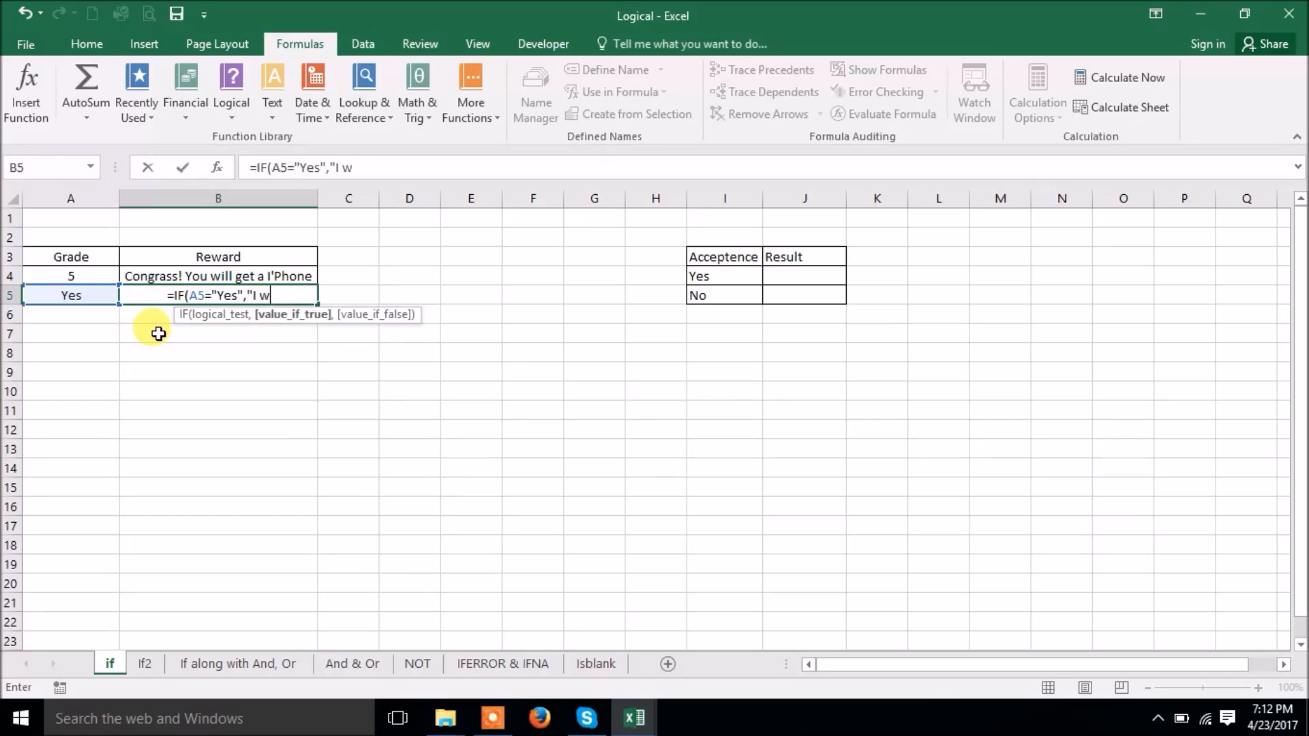
text(ill go )
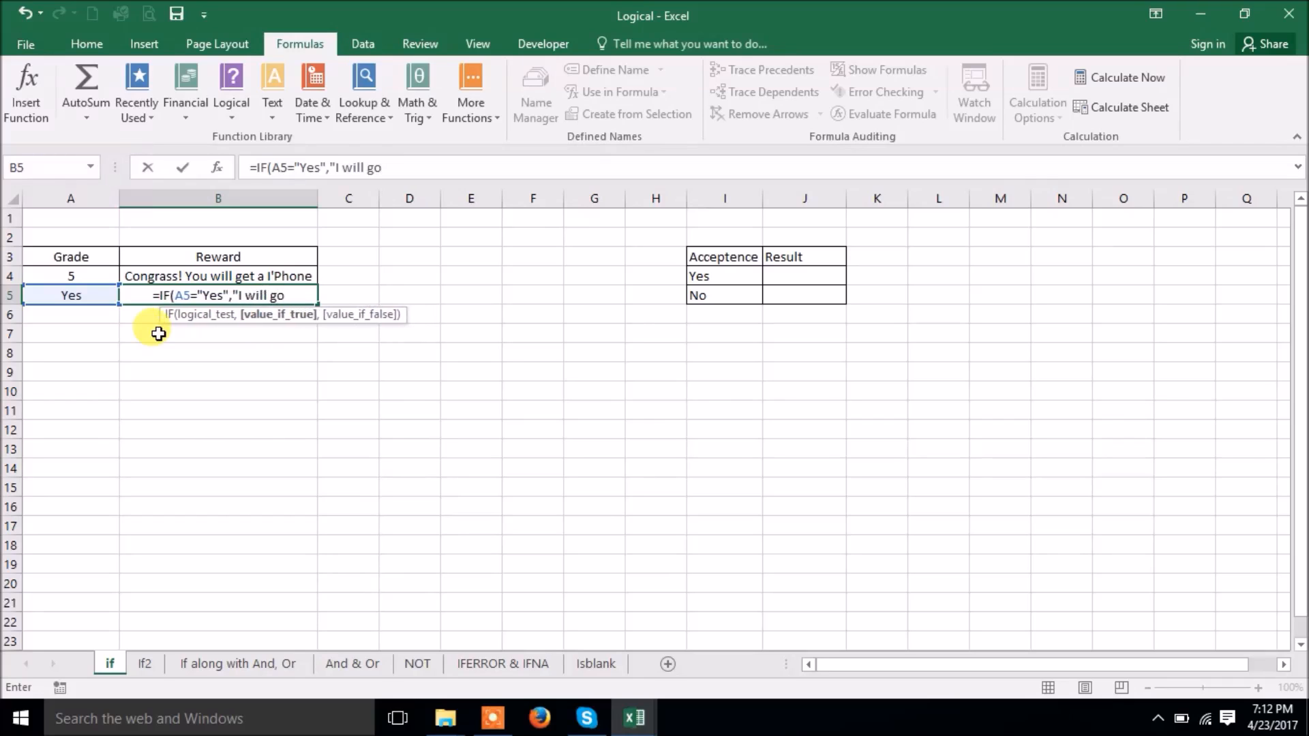
text(to you)
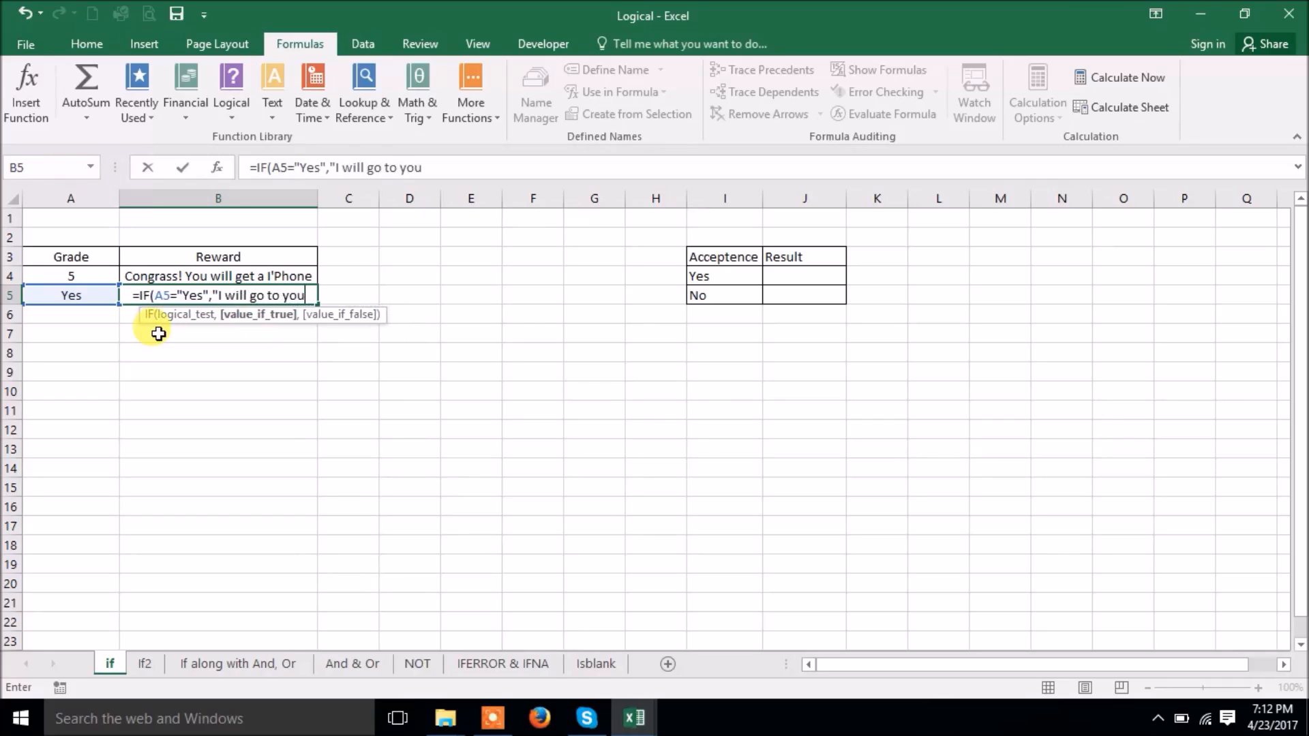
text(r home)
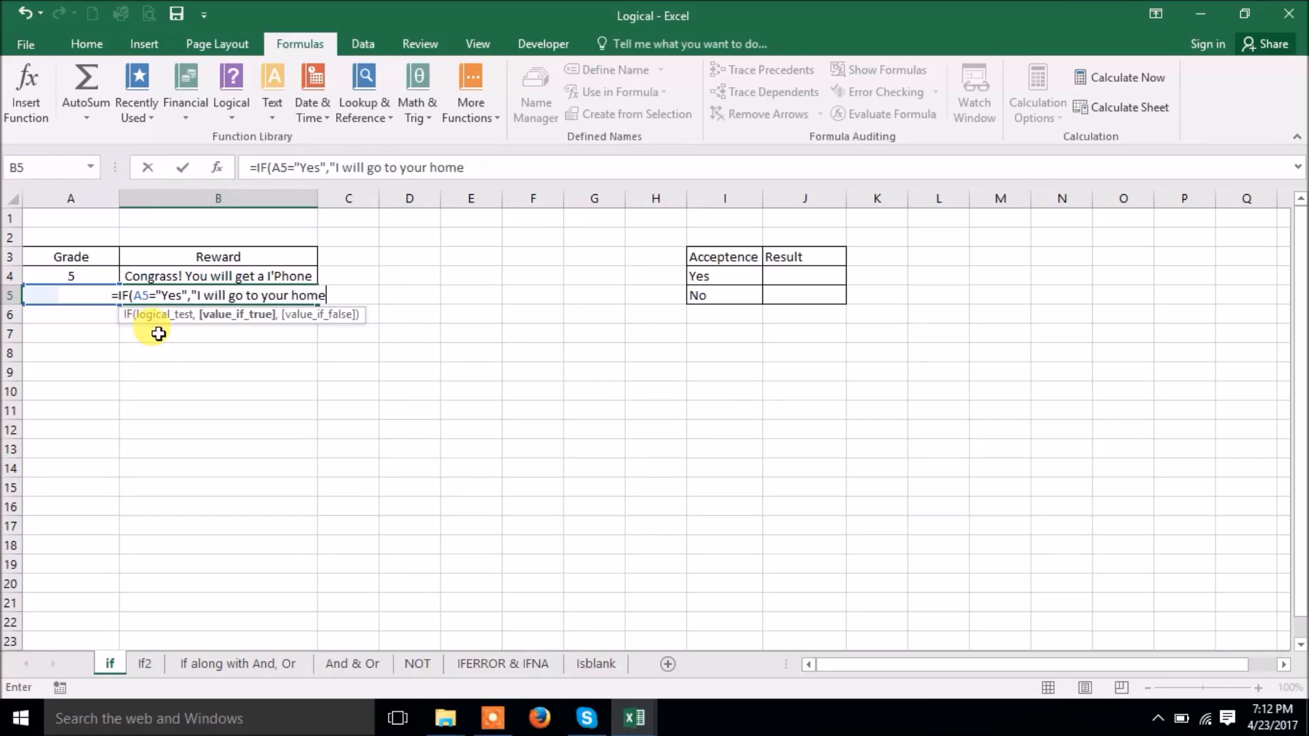
text(",)
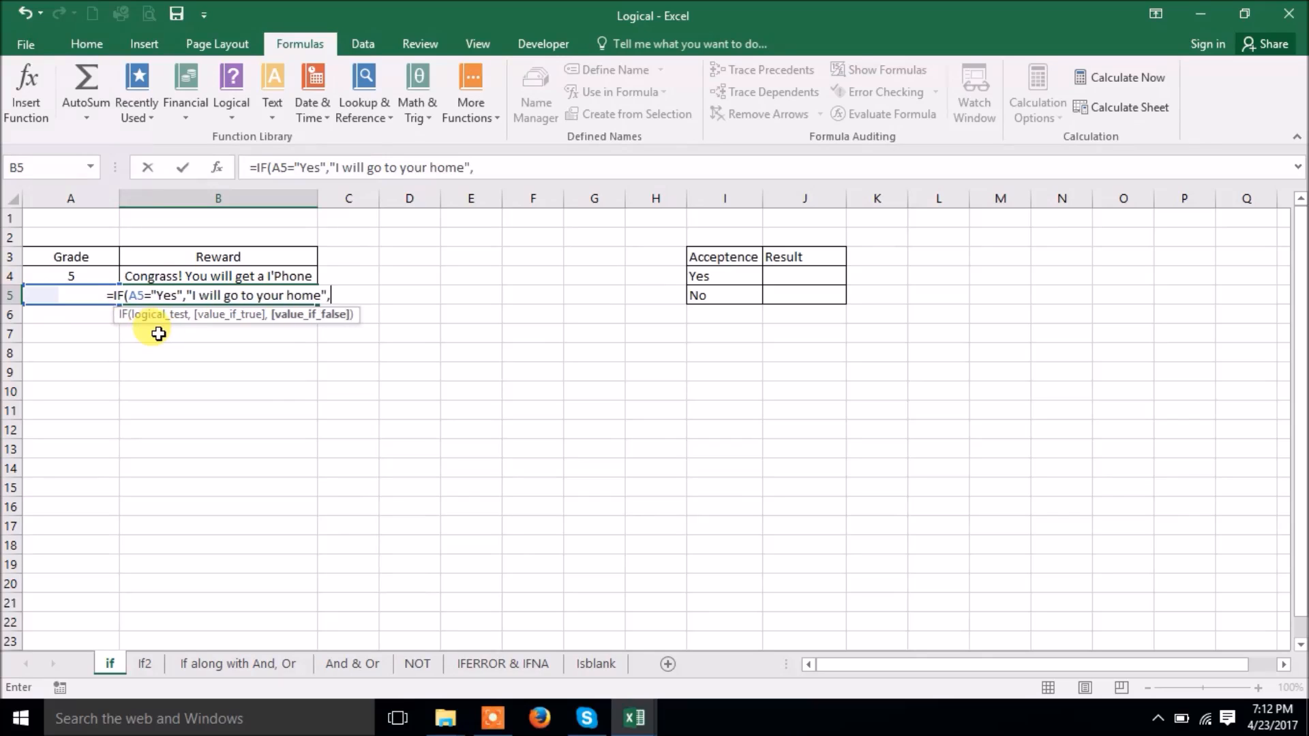
Complete the B5 formula with the value if false "I will not talk with you" and commit it.
text("I will no)
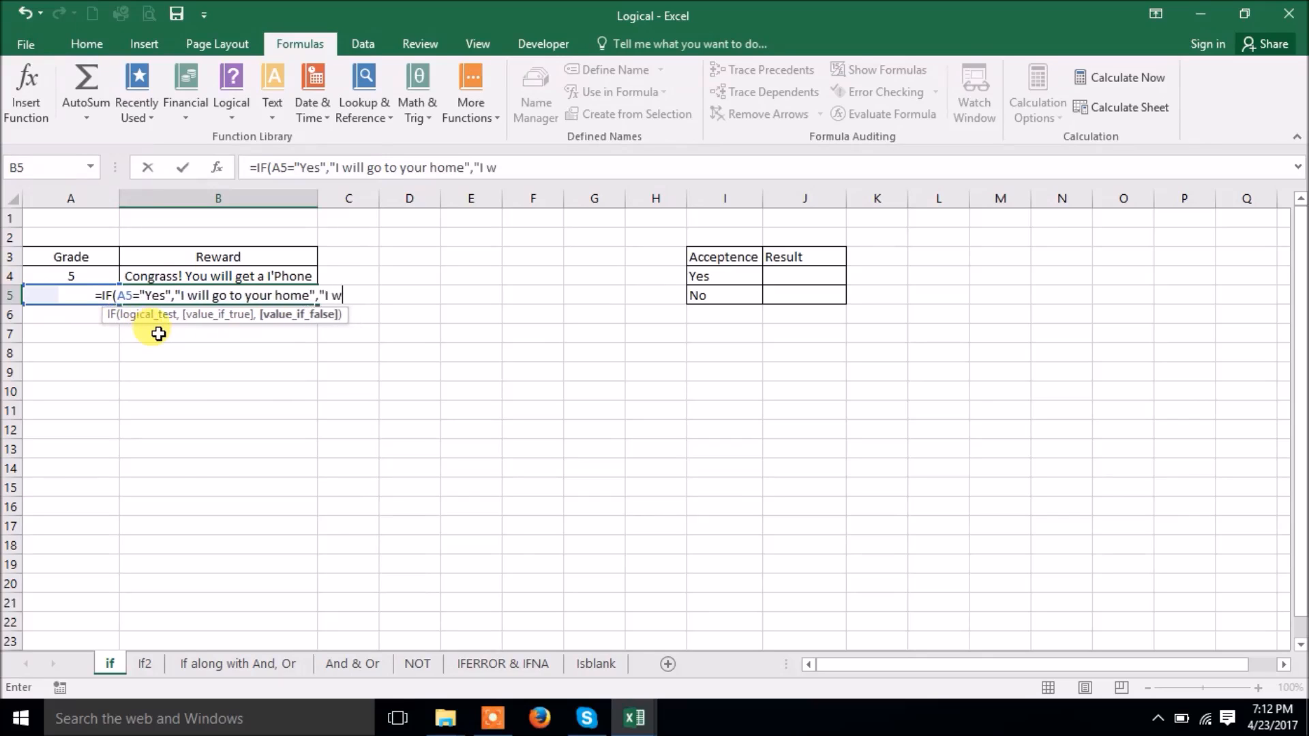
text(t)
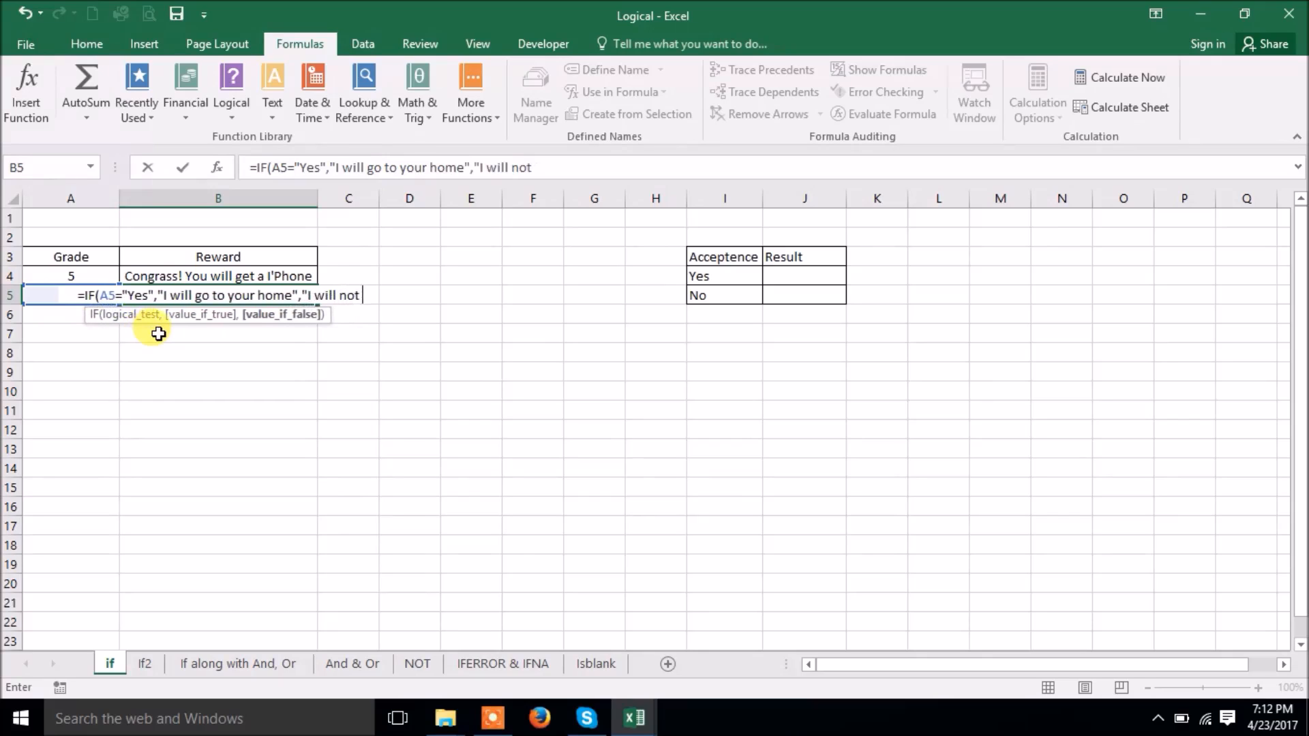
text( talk with you)
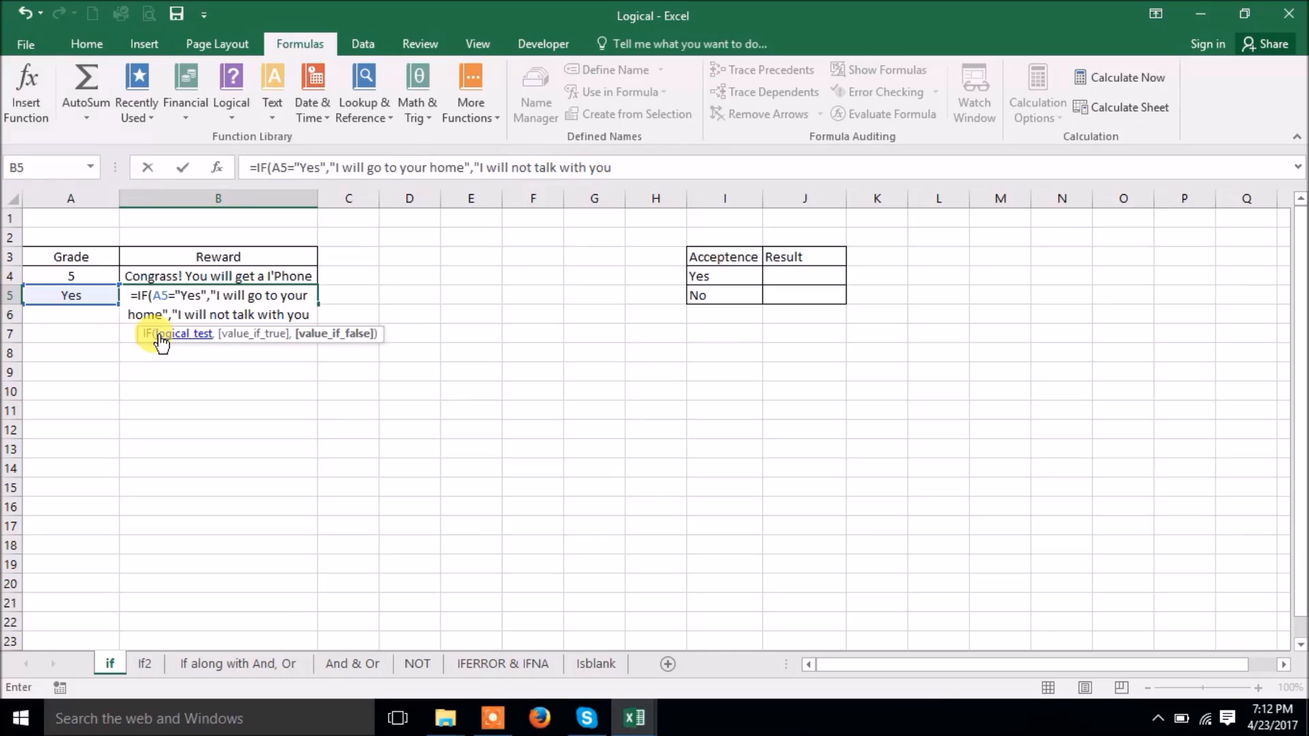
text("))
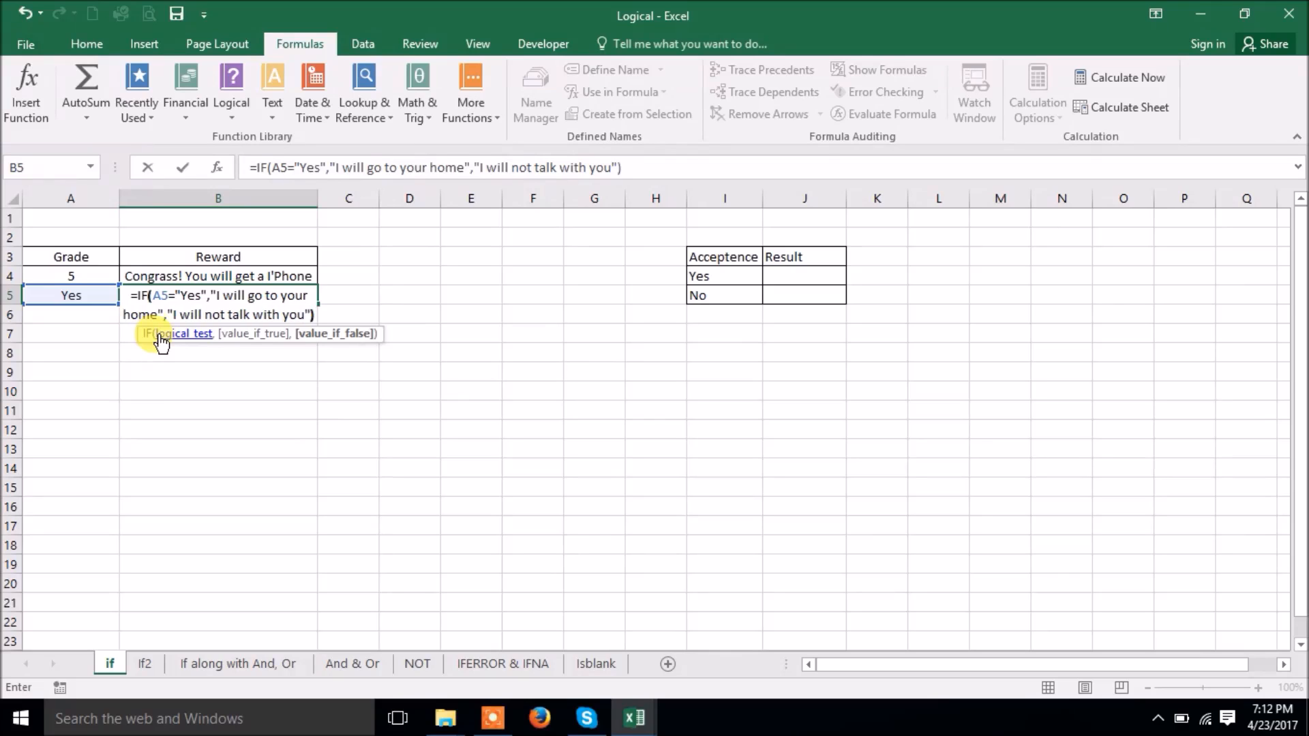
key(Return)
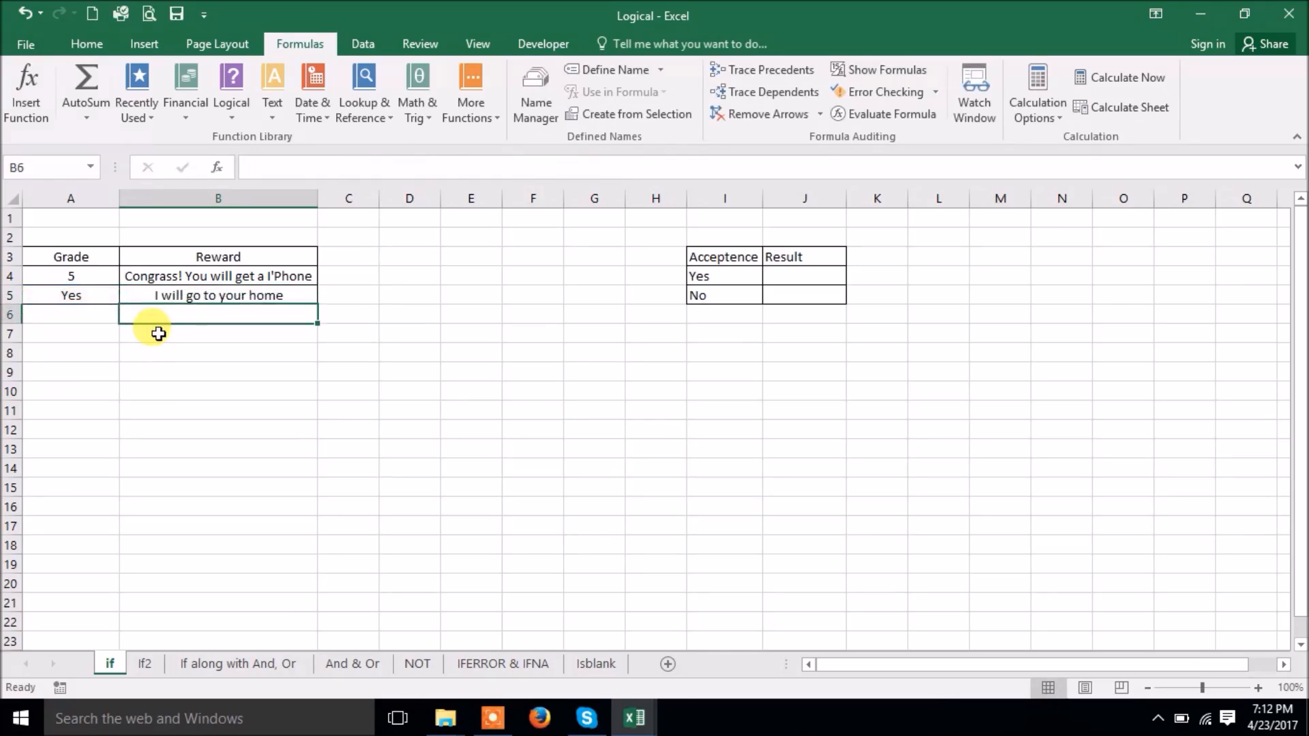
Change the entry in A5 to No to test the formula's false result.
click(104, 293)
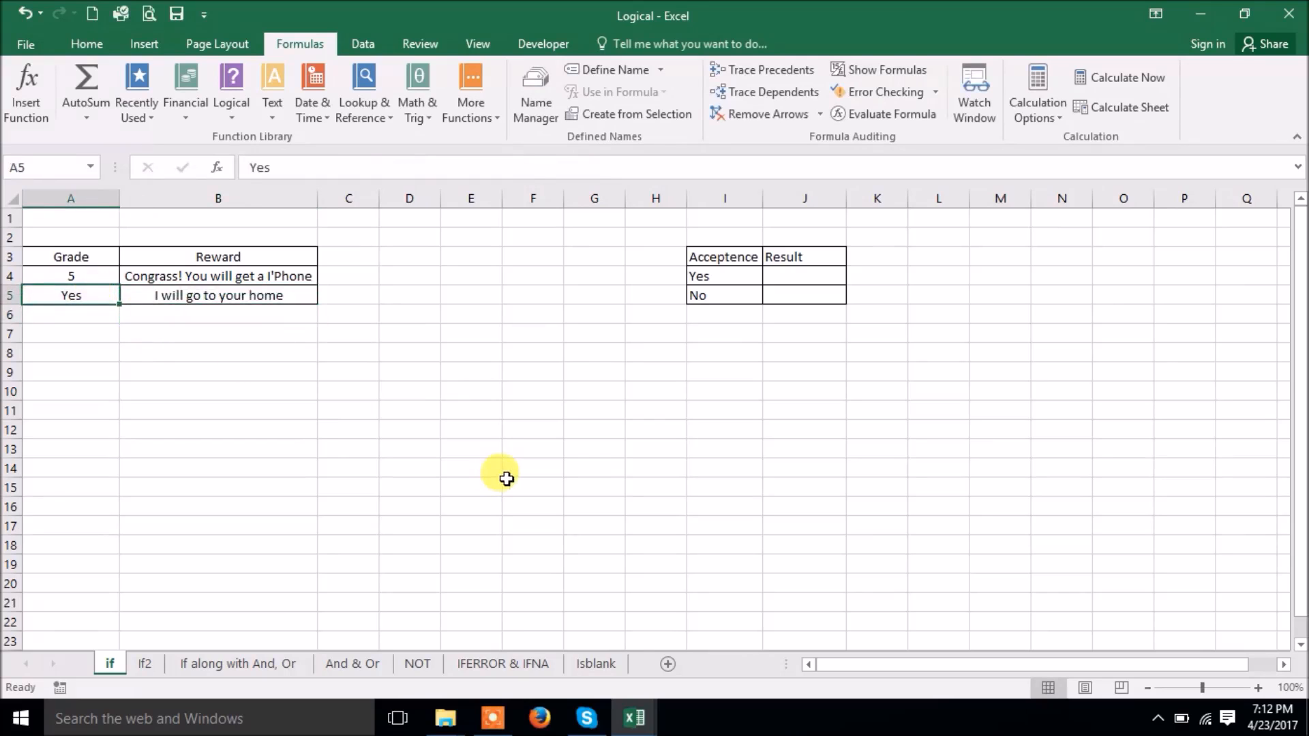
text(No)
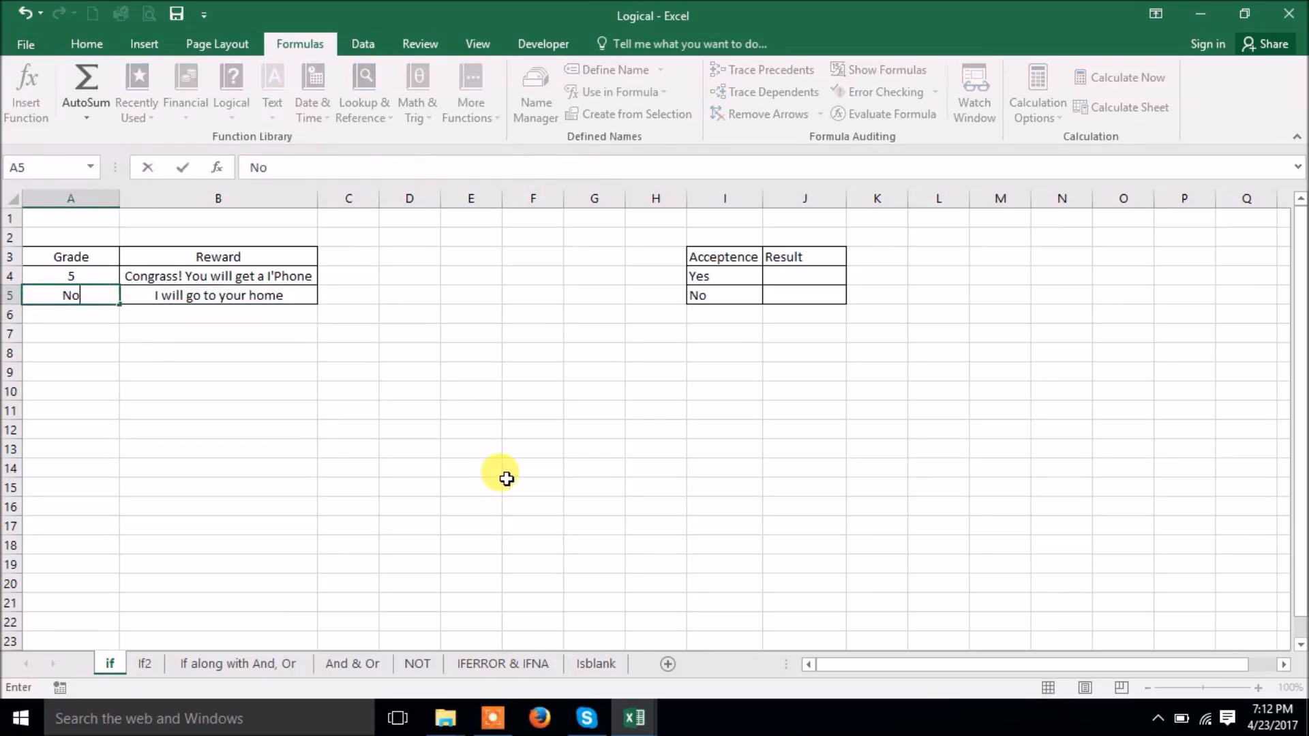
key(Return)
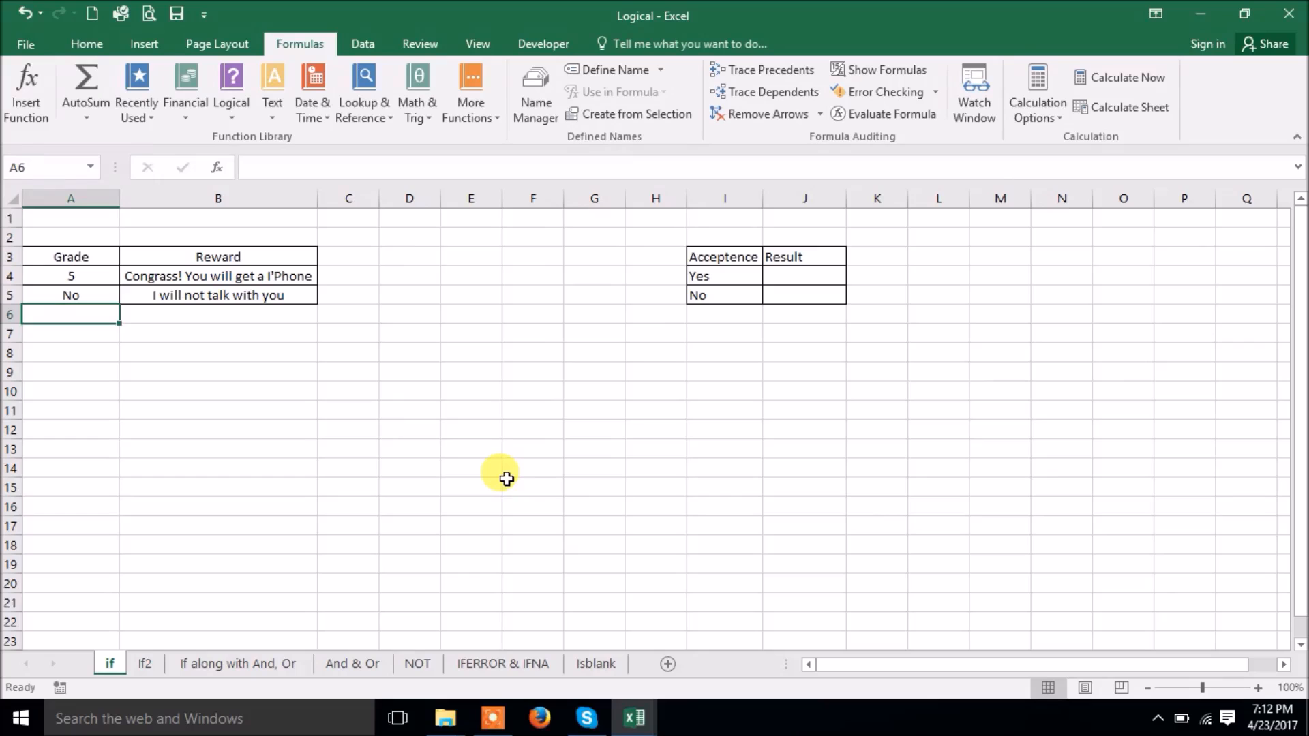
click(752, 272)
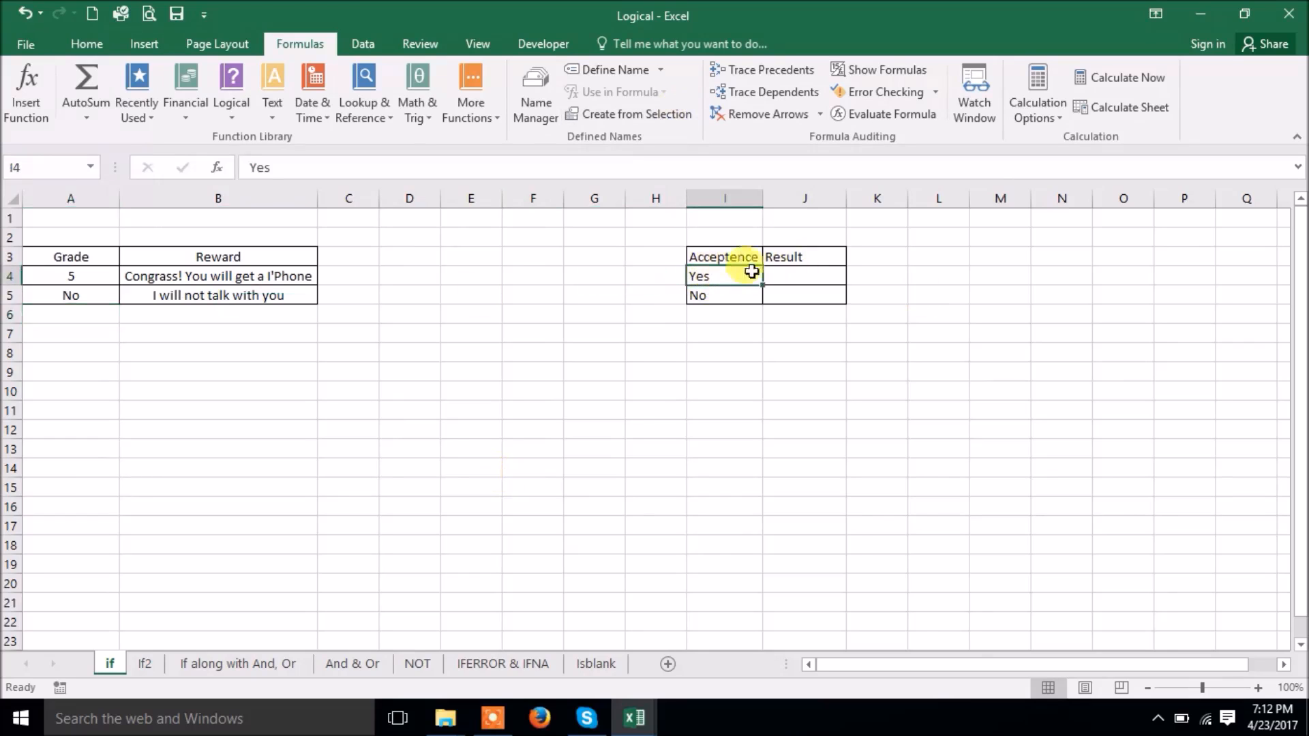
click(813, 279)
click(747, 298)
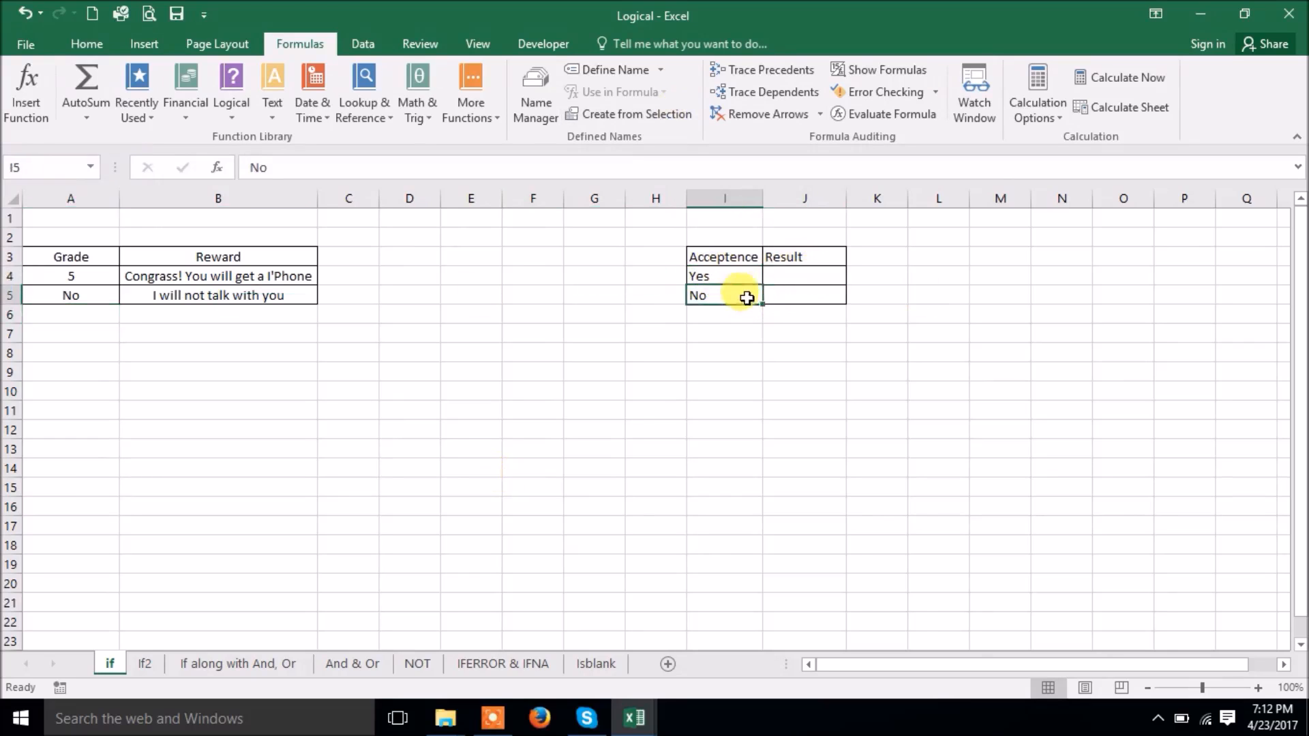
click(828, 295)
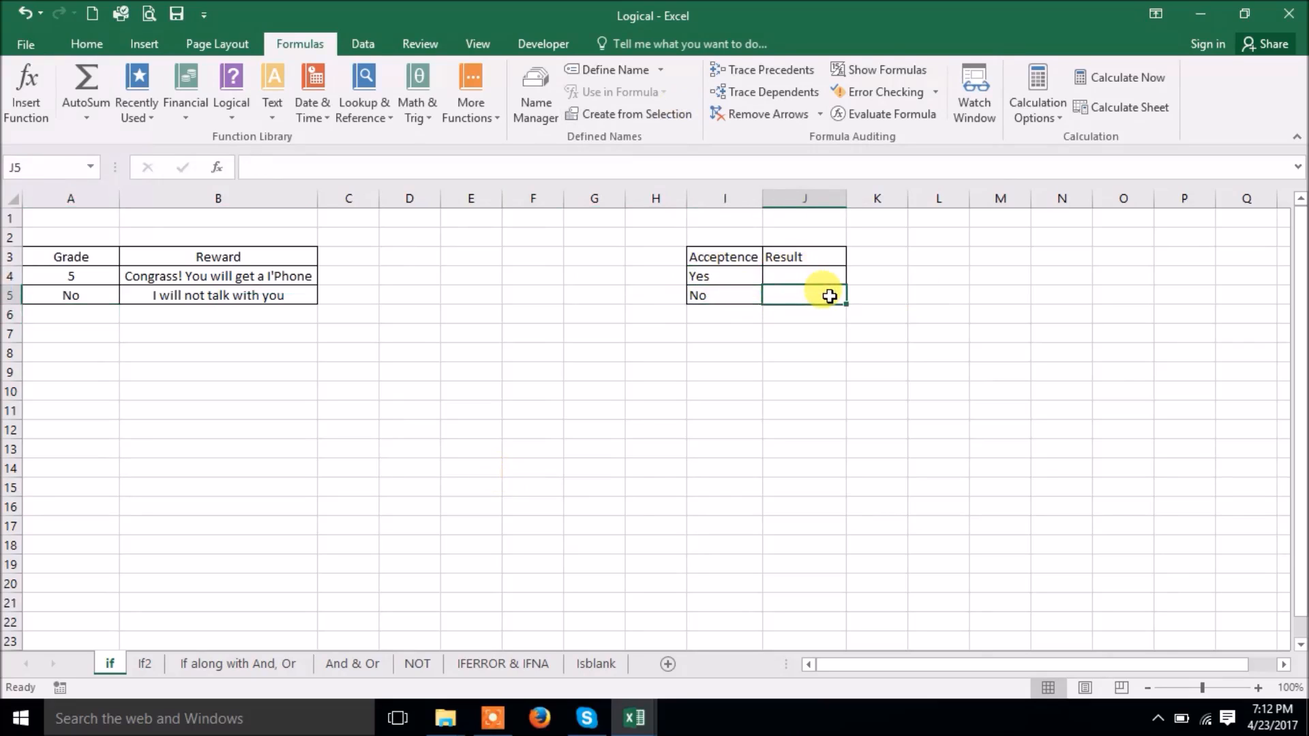
Start an IF function in Result cell J4 with the logical test I4="Yes".
click(795, 278)
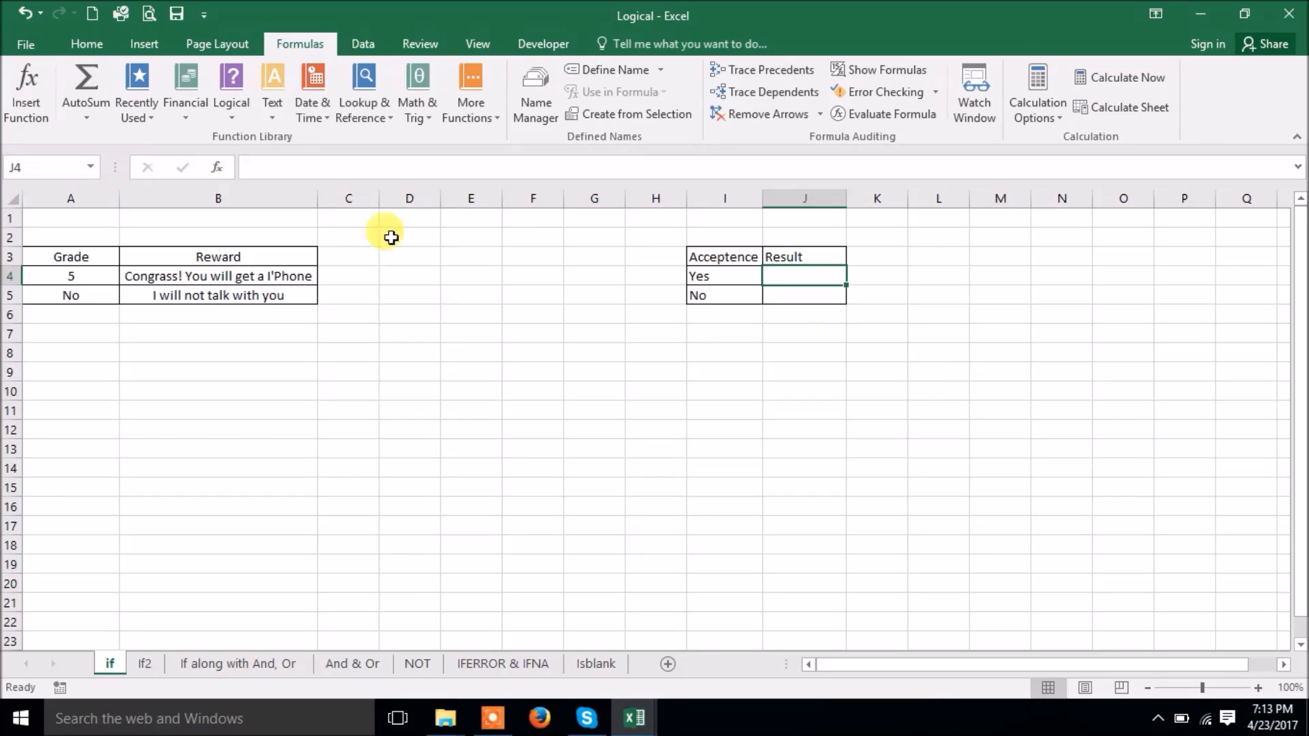
click(217, 168)
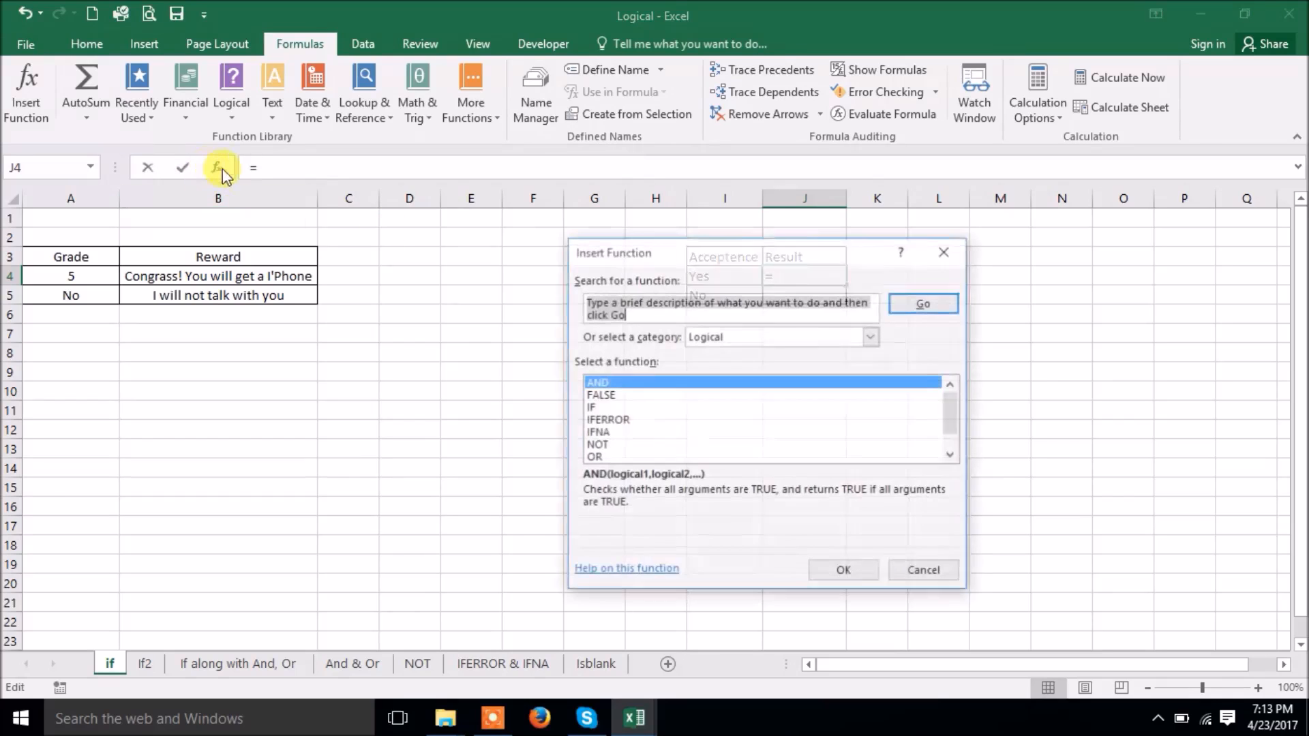
double_click(593, 408)
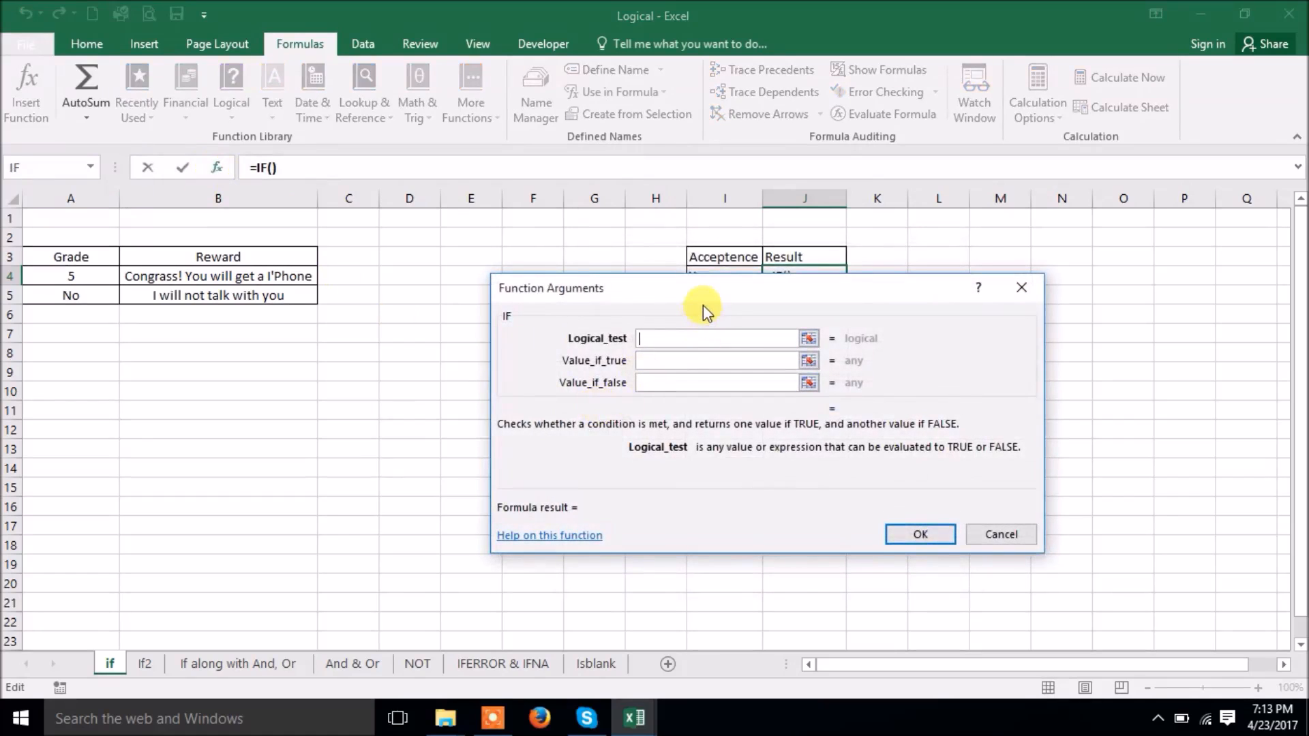
drag(703, 305, 758, 354)
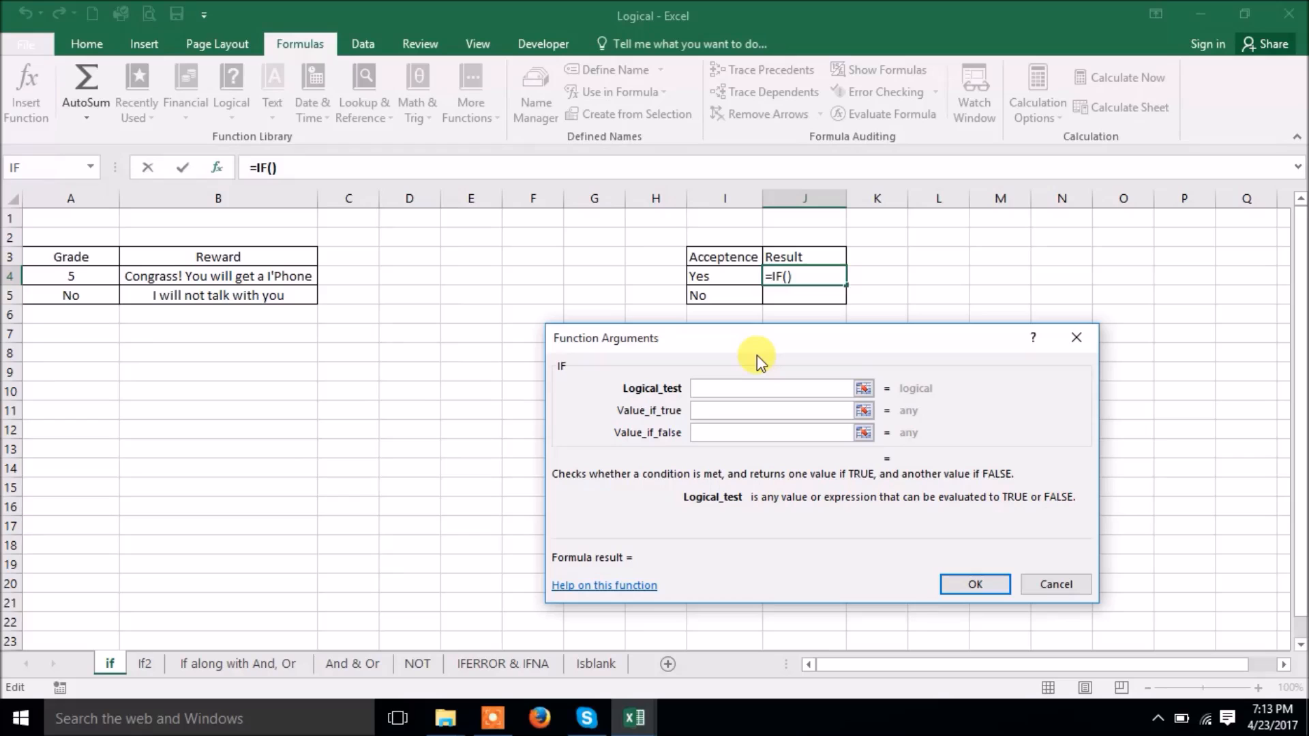
click(717, 270)
text(=)
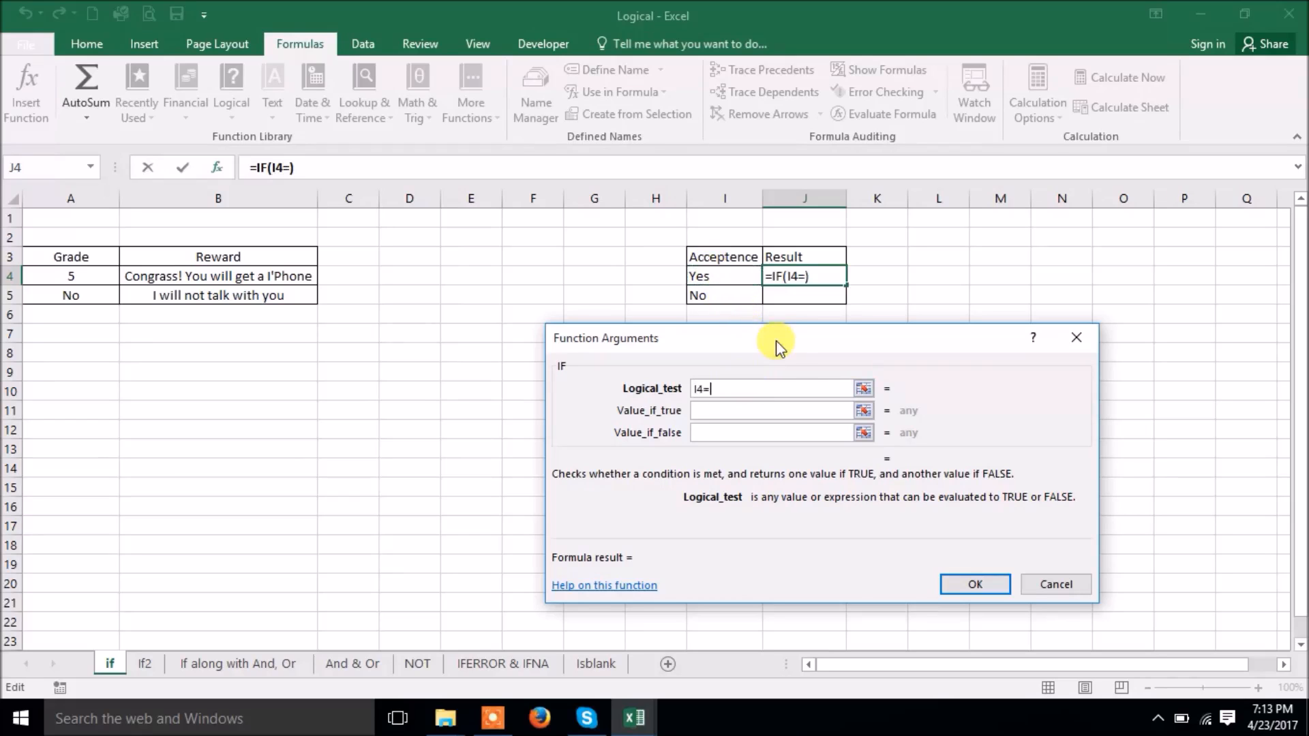
text("Yes")
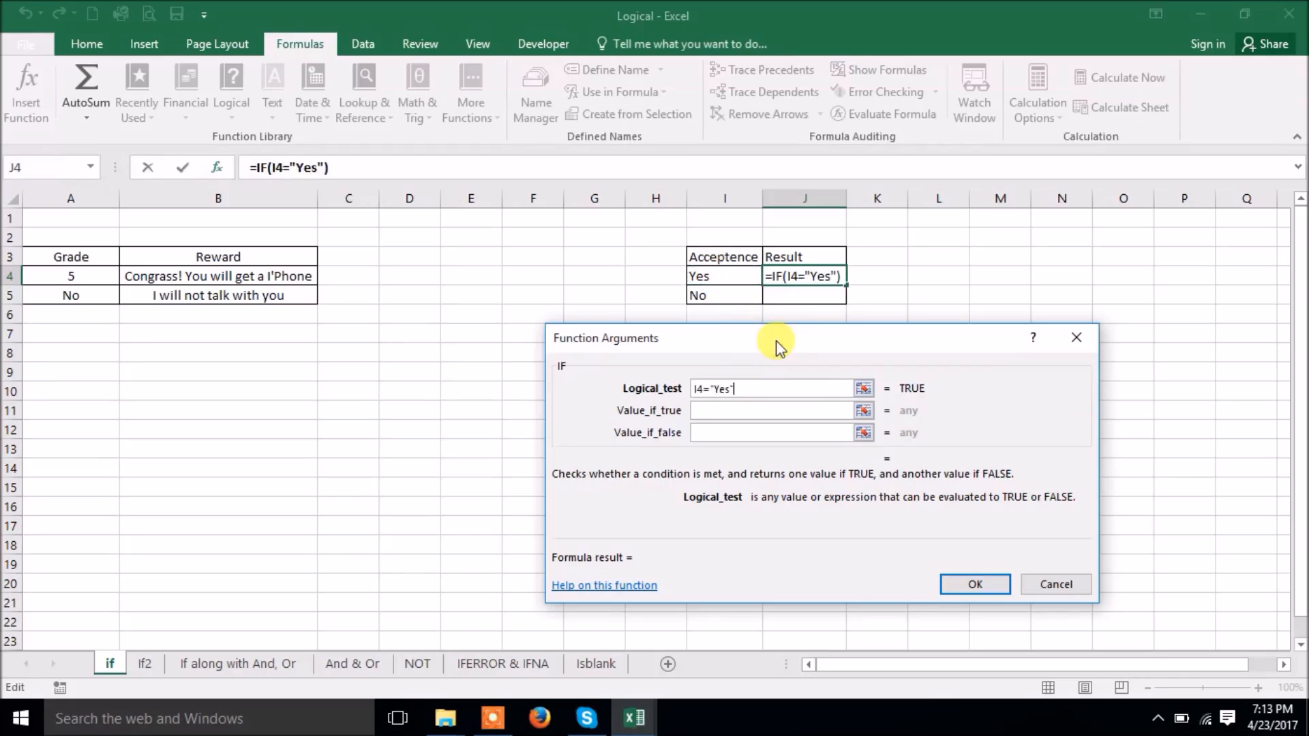
Give the J4 formula the value if true 5000 and the value if false -10000, and commit it.
click(747, 412)
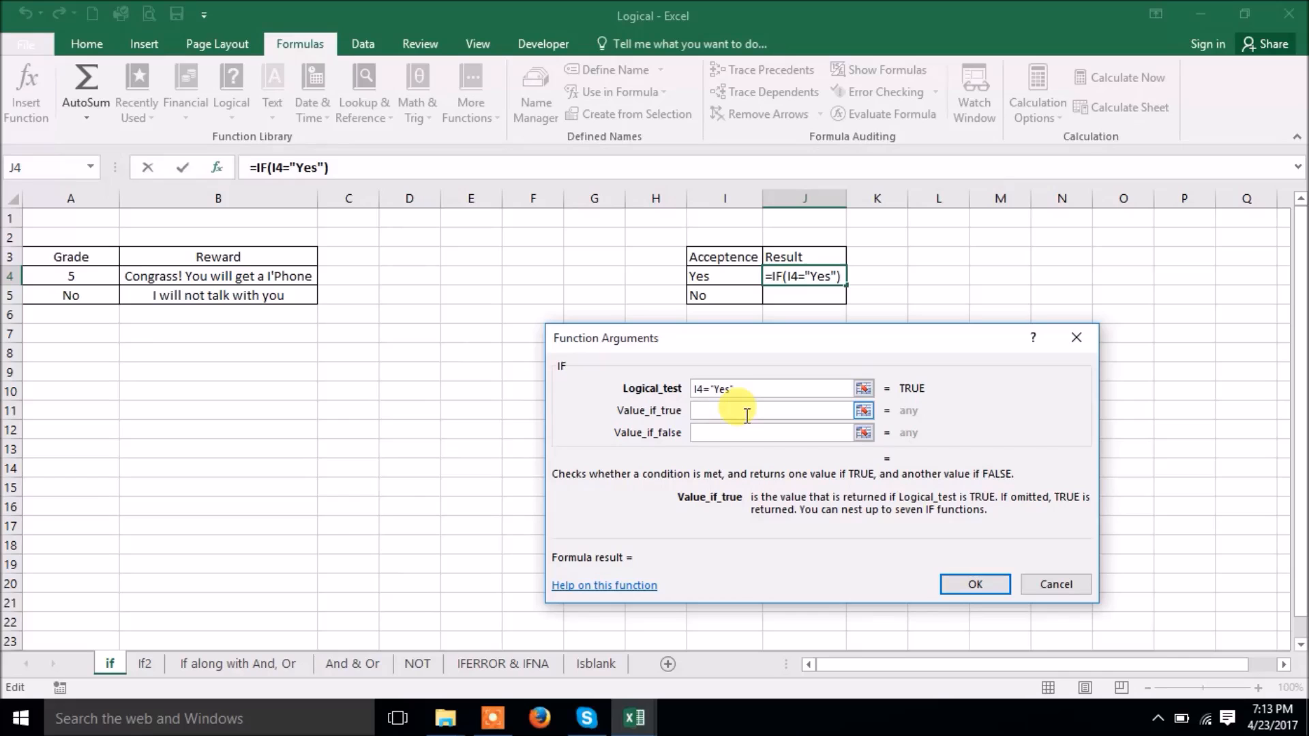
text(5)
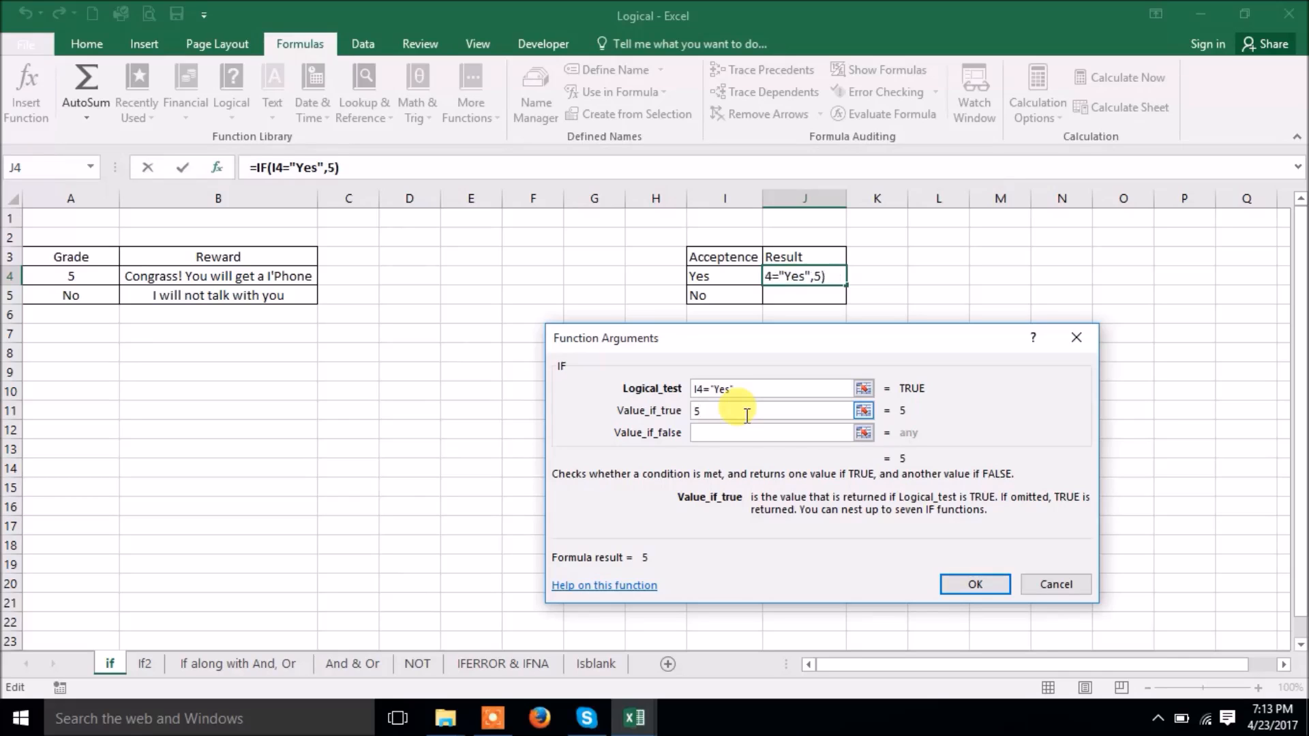
text(000)
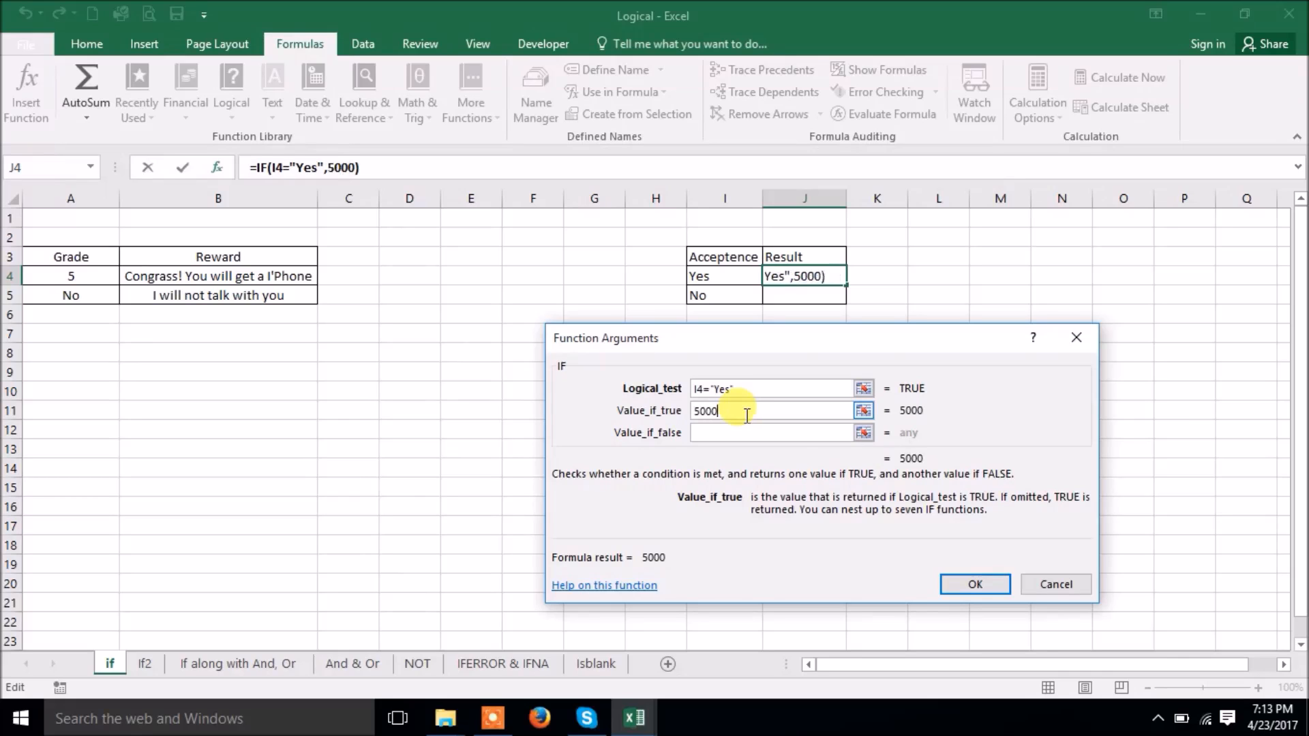
click(711, 431)
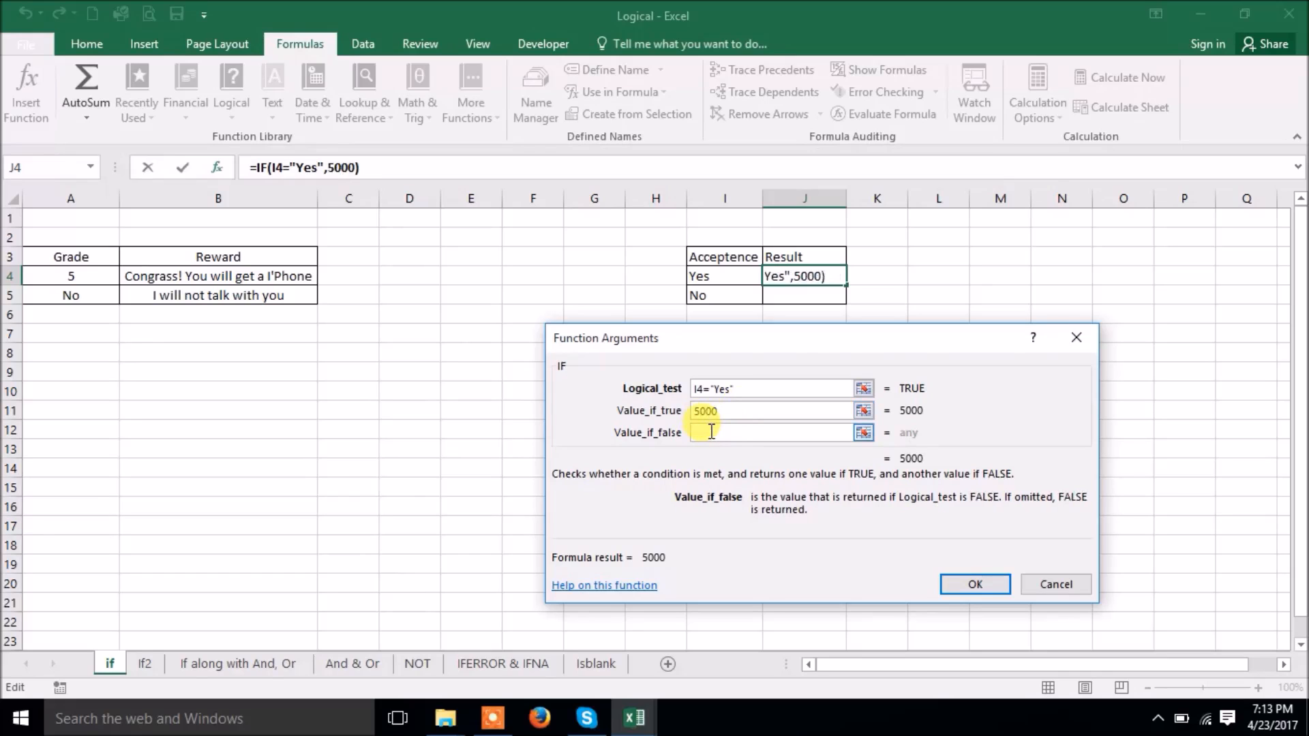
text(-1000)
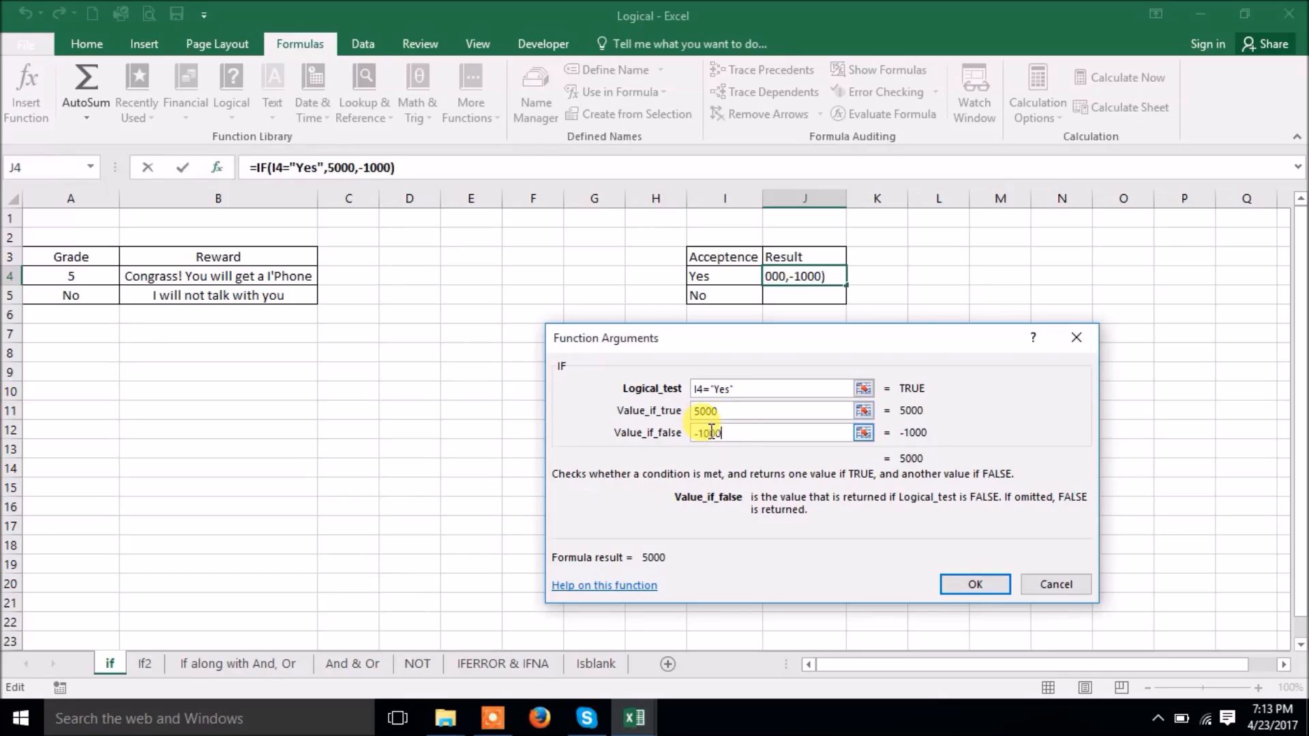
text(0)
click(973, 585)
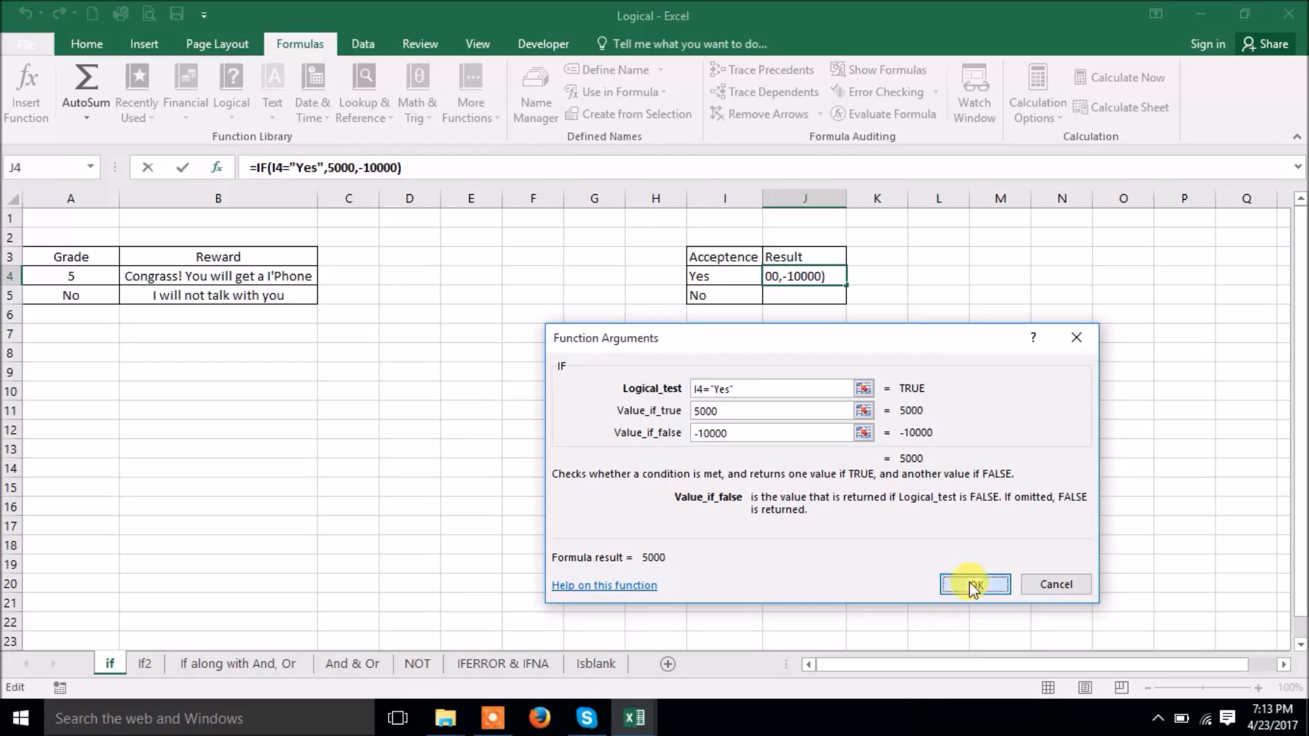
click(935, 408)
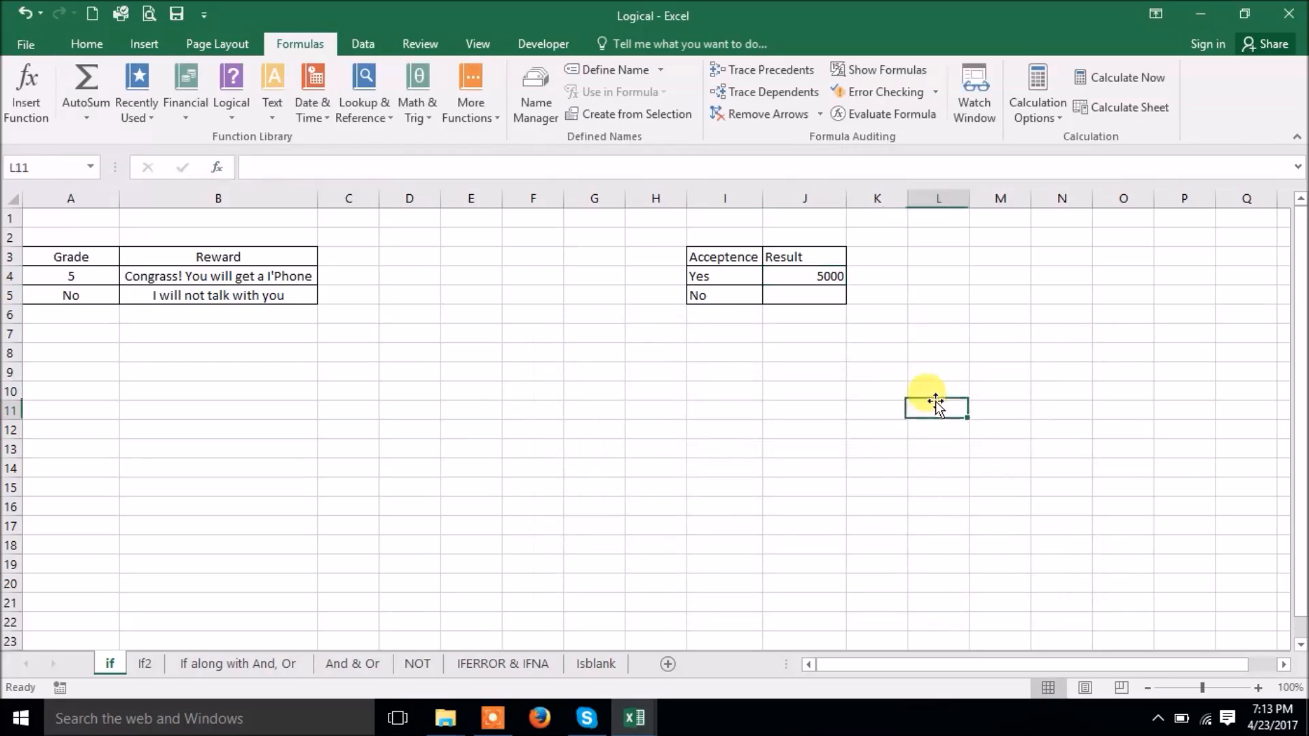
Copy the J4 formula down to J5 and check it against the entry in I5.
click(789, 279)
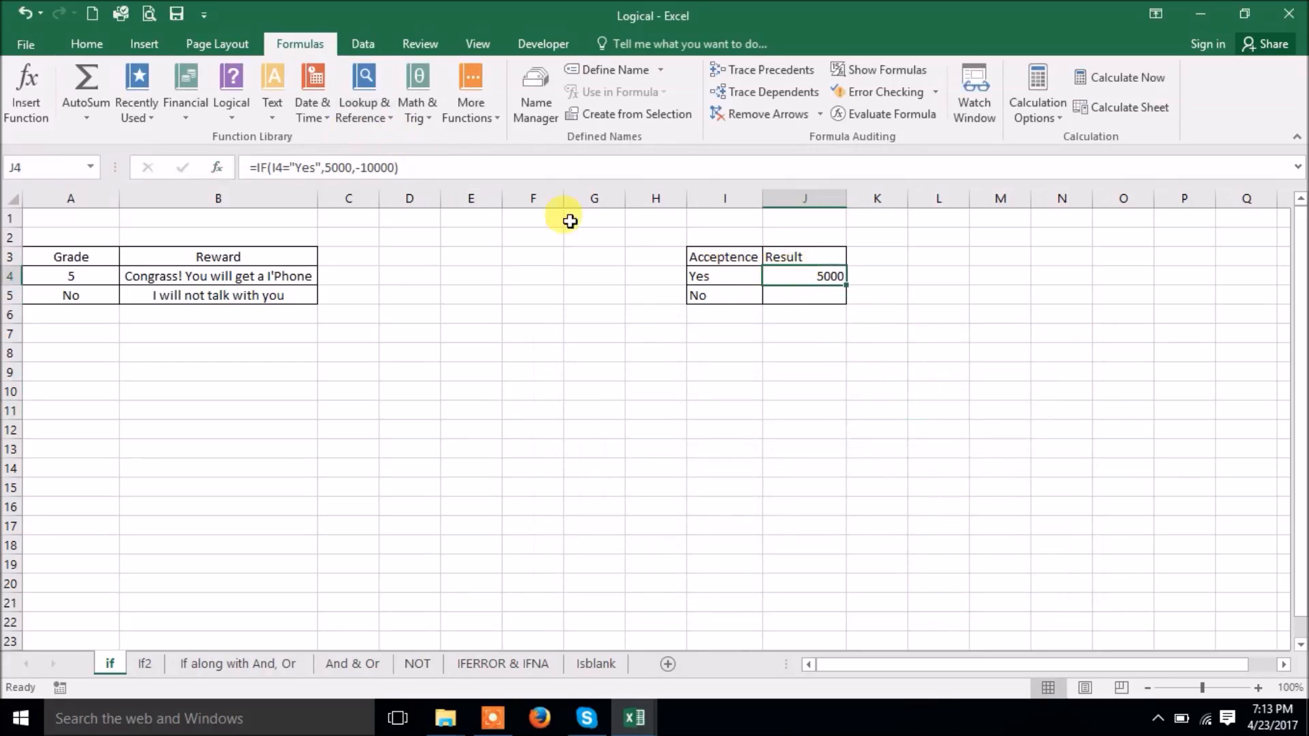
drag(845, 283, 840, 300)
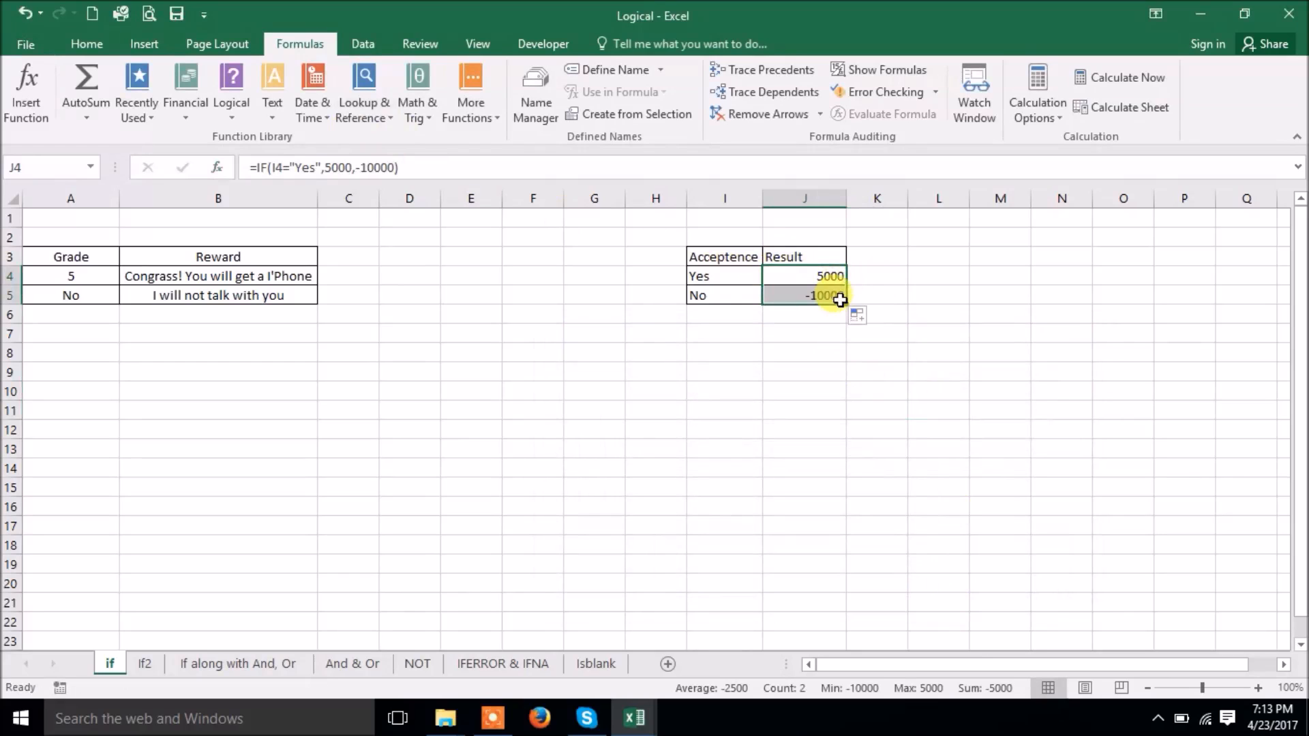
click(784, 293)
click(706, 293)
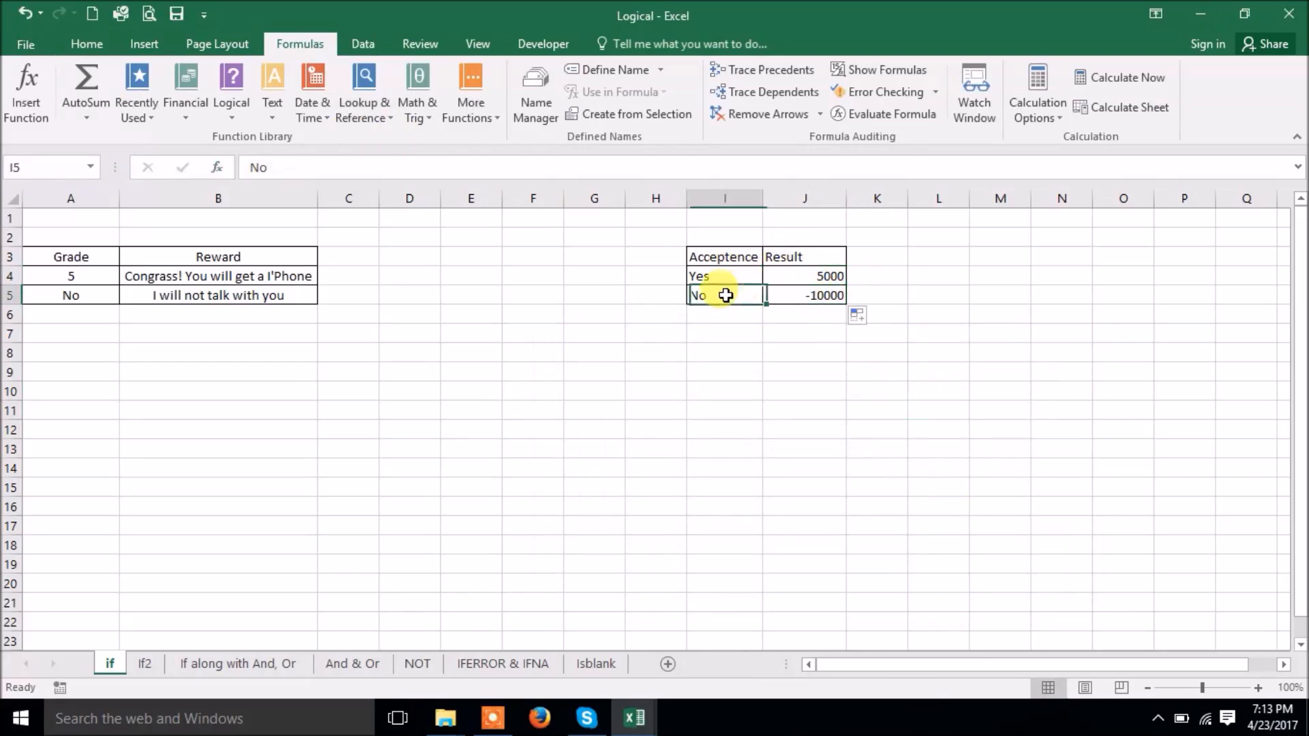
click(795, 294)
click(480, 724)
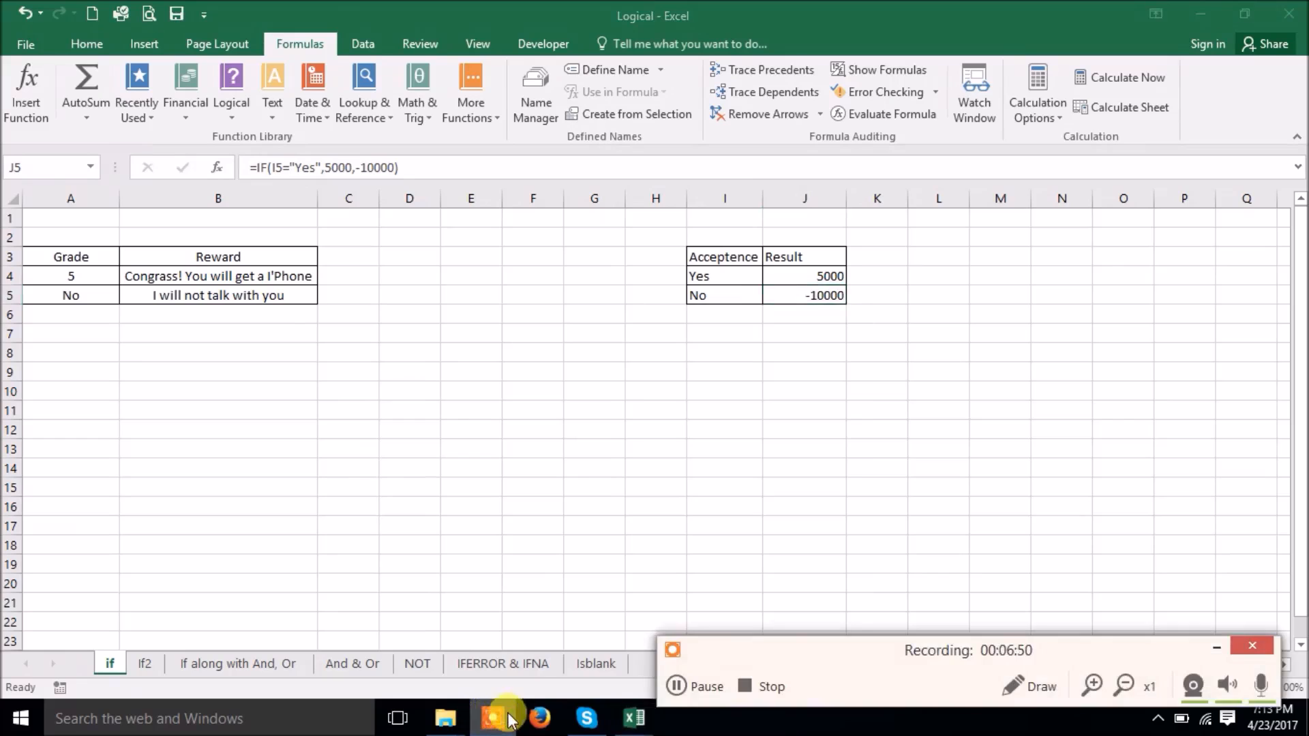
click(1216, 648)
click(578, 456)
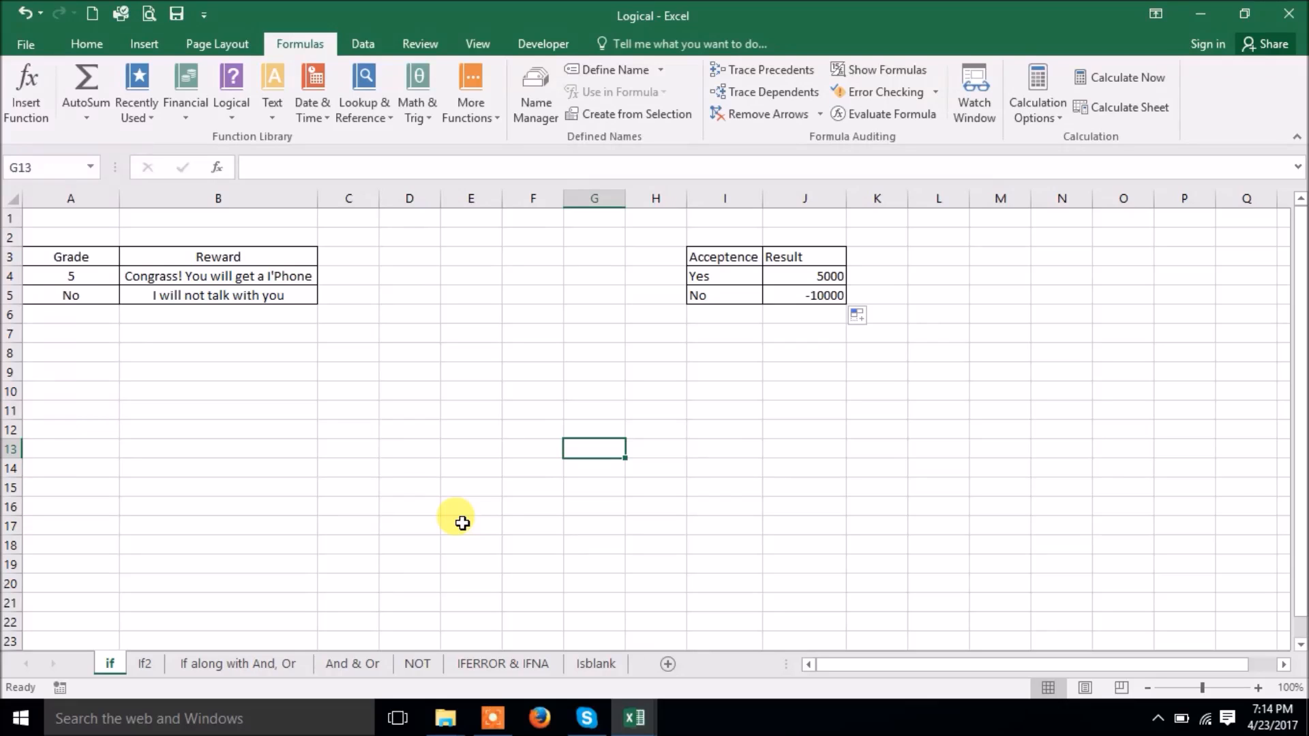
click(492, 718)
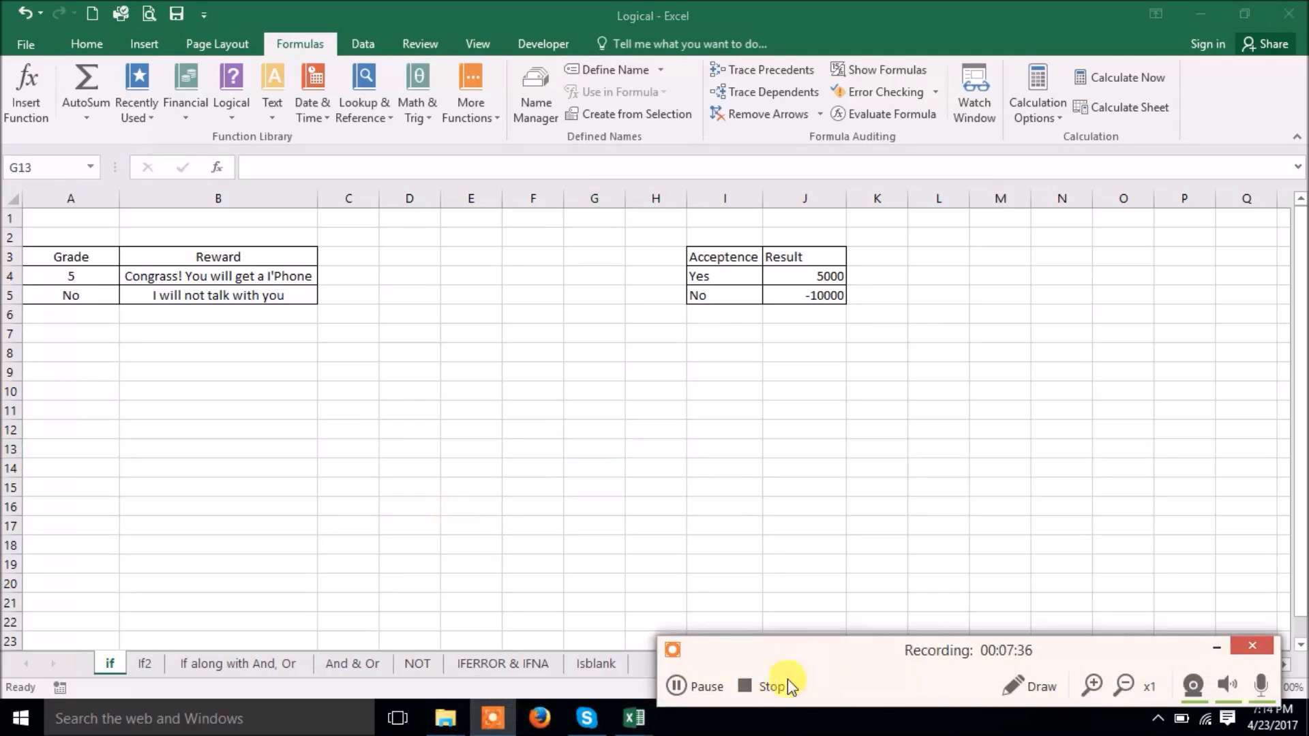